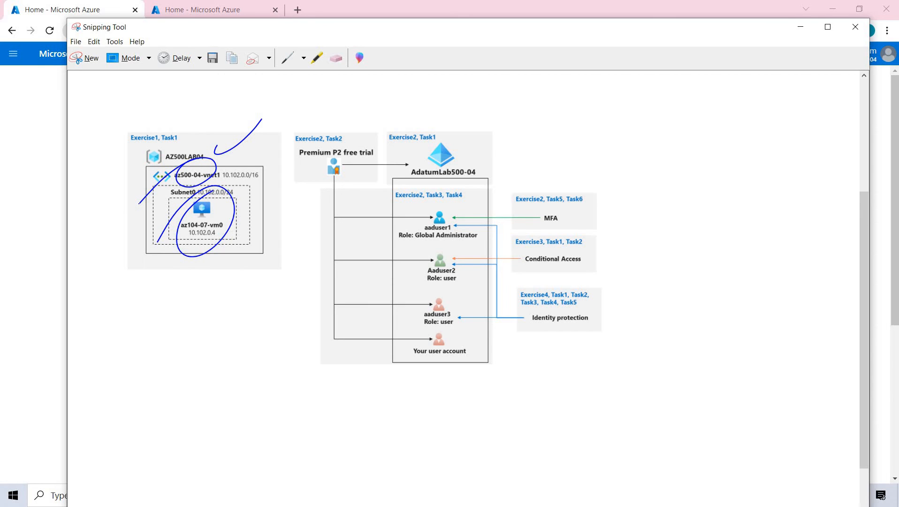
# Mark the AdatumLab500-04 tenant, the Premium P2 trial link and the user accounts in the lab diagram with pen strokes
pyautogui.moveTo(470, 143); pyautogui.dragTo(529, 115)
pyautogui.moveTo(336, 140)
pyautogui.mouseDown()
pyautogui.moveTo(440, 89)
pyautogui.moveTo(454, 112)
pyautogui.moveTo(483, 88)
pyautogui.mouseUp()
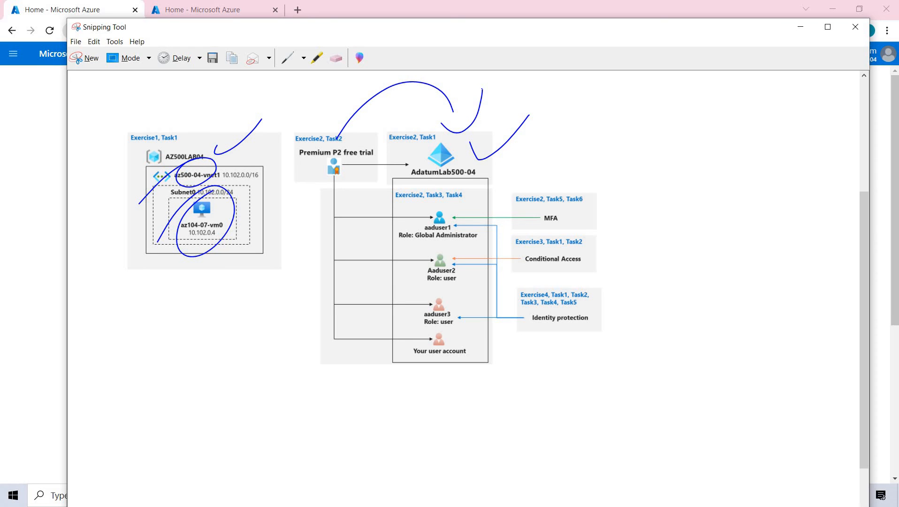
pyautogui.moveTo(427, 244); pyautogui.dragTo(469, 230)
pyautogui.moveTo(433, 295); pyautogui.dragTo(479, 276)
pyautogui.moveTo(442, 331); pyautogui.dragTo(481, 317)
pyautogui.moveTo(402, 339)
pyautogui.mouseDown()
pyautogui.moveTo(483, 336)
pyautogui.moveTo(415, 328)
pyautogui.mouseUp()
pyautogui.moveTo(446, 179)
pyautogui.mouseDown()
pyautogui.moveTo(389, 328)
pyautogui.moveTo(443, 190)
pyautogui.mouseUp()
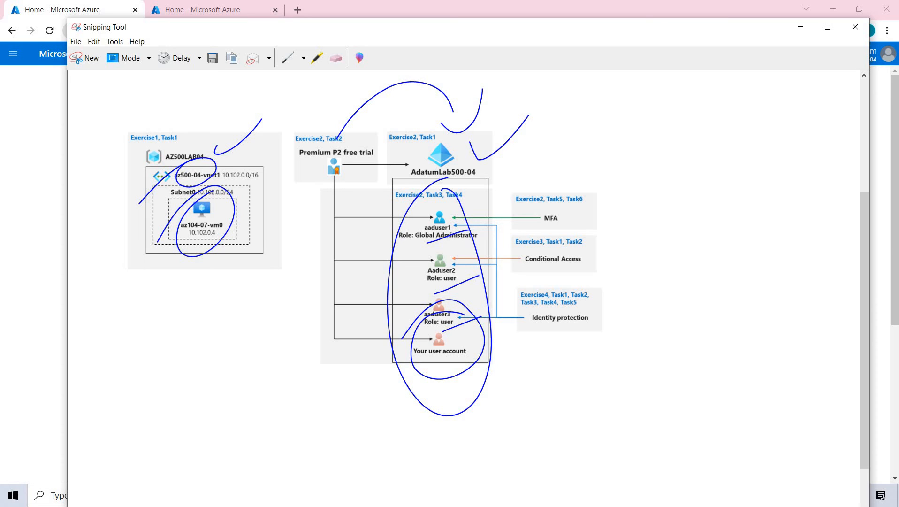
# Tick MFA, Conditional Access and Identity protection in the lab diagram, circle Aaduser2 and aaduser3, and put the diagram away
pyautogui.moveTo(576, 200); pyautogui.dragTo(640, 162)
pyautogui.moveTo(612, 240); pyautogui.dragTo(672, 204)
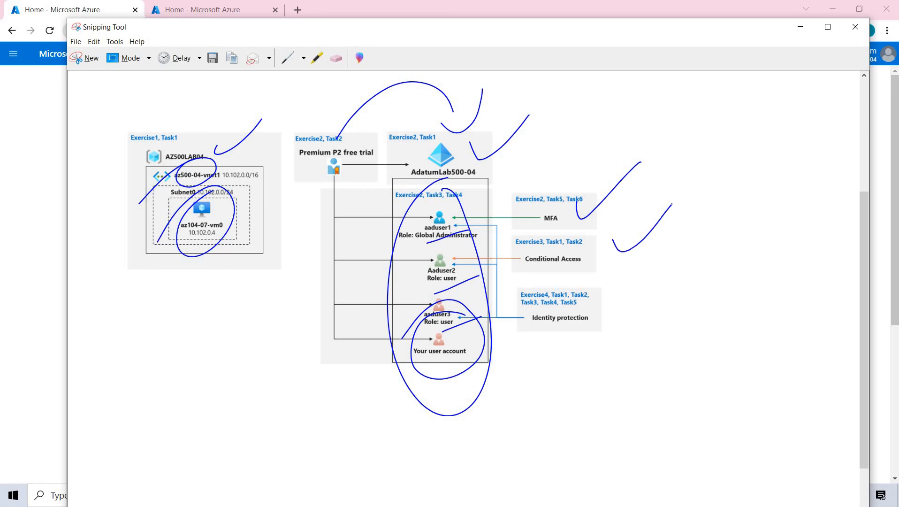
pyautogui.moveTo(616, 296); pyautogui.dragTo(682, 254)
pyautogui.moveTo(426, 243)
pyautogui.mouseDown()
pyautogui.moveTo(443, 233)
pyautogui.moveTo(423, 321)
pyautogui.mouseUp()
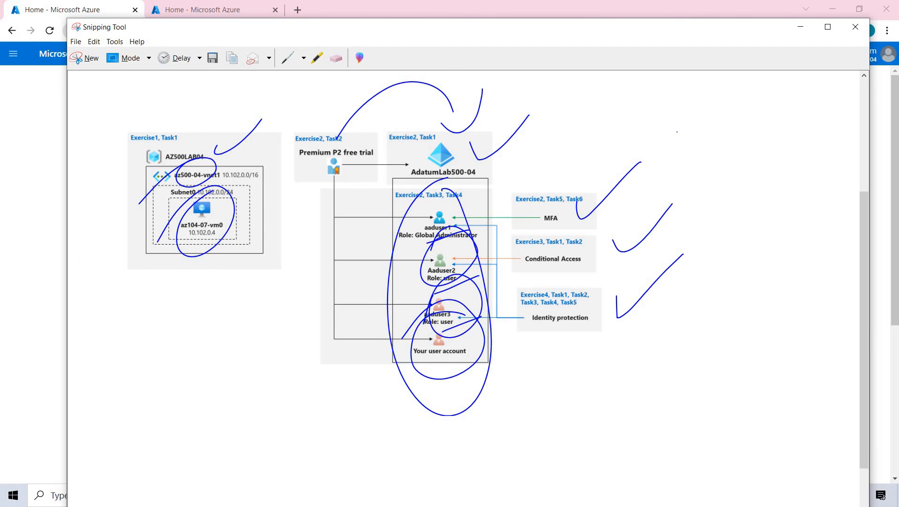
pyautogui.click(800, 29)
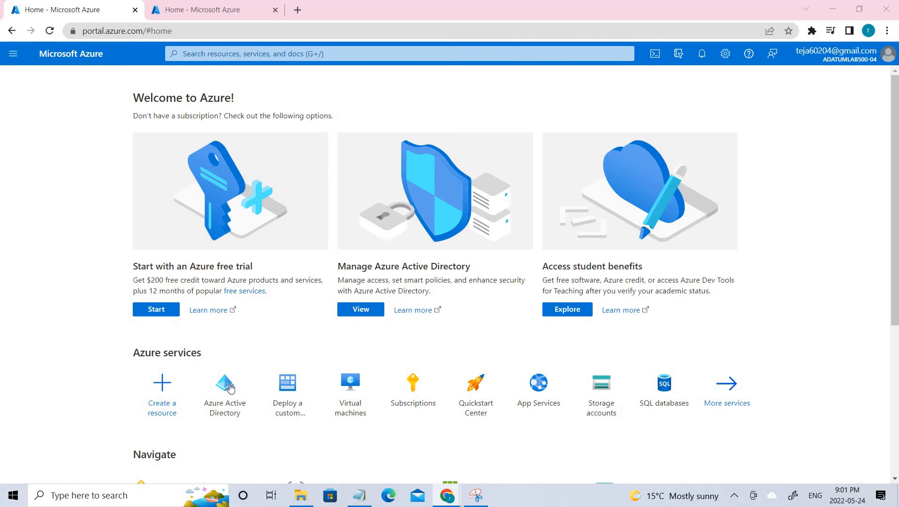
# Open the Conditional Access policies of the AdatumLab500-04 Azure Active Directory and review the example conditions and controls
pyautogui.click(230, 387)
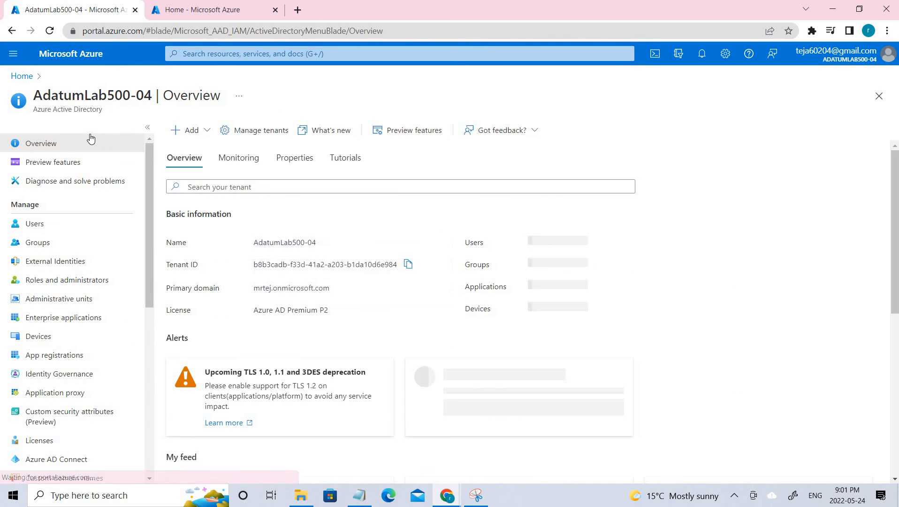
pyautogui.moveTo(36, 90); pyautogui.dragTo(169, 89)
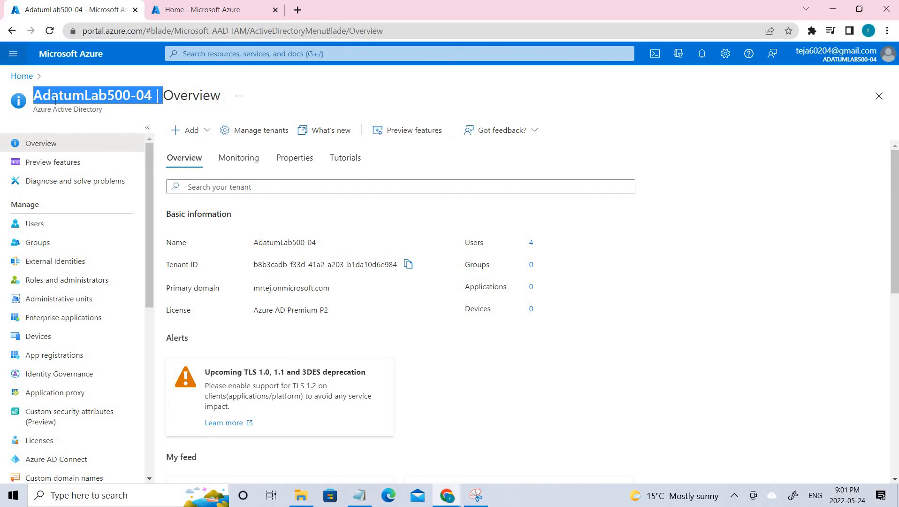
pyautogui.scroll(-3, 54, 307)
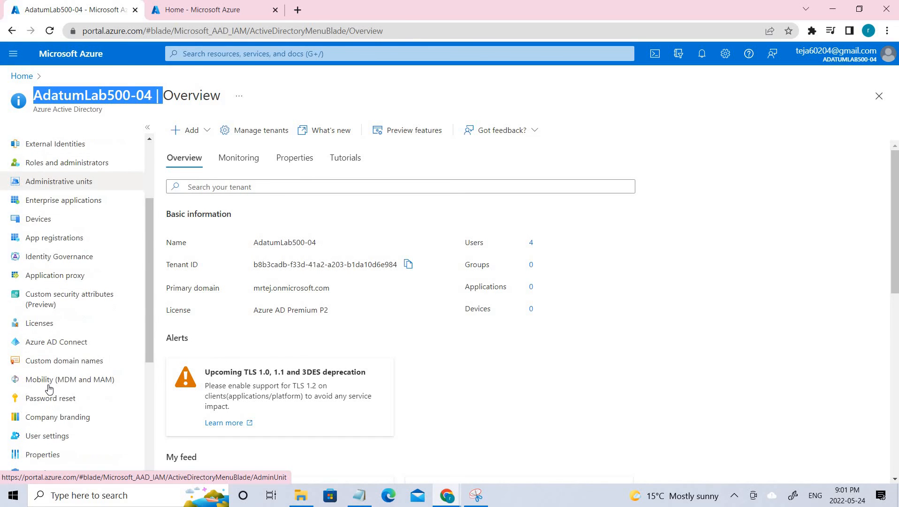
pyautogui.scroll(-1, 49, 388)
pyautogui.click(125, 411)
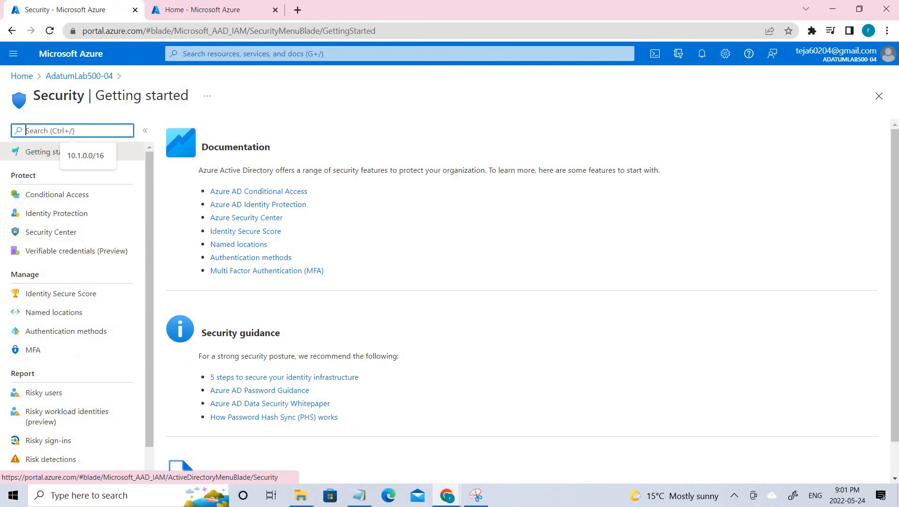
pyautogui.click(55, 199)
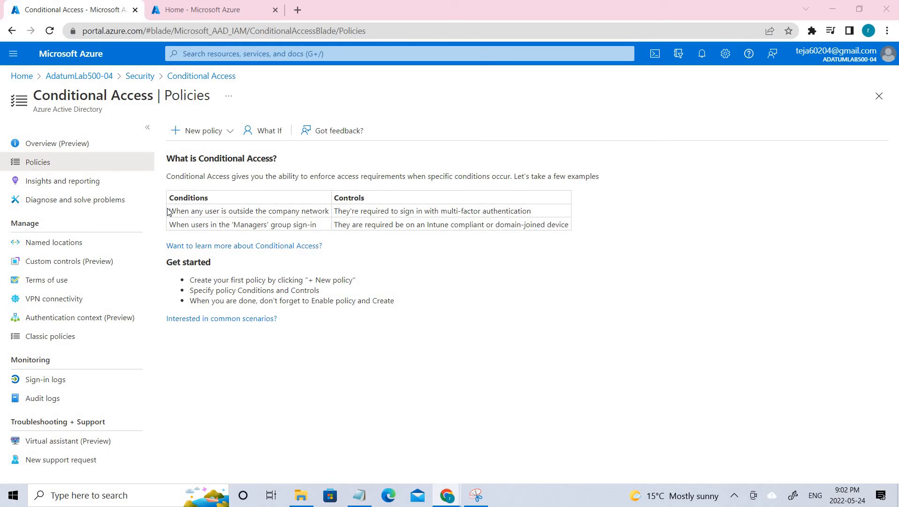
pyautogui.moveTo(168, 213); pyautogui.dragTo(525, 214)
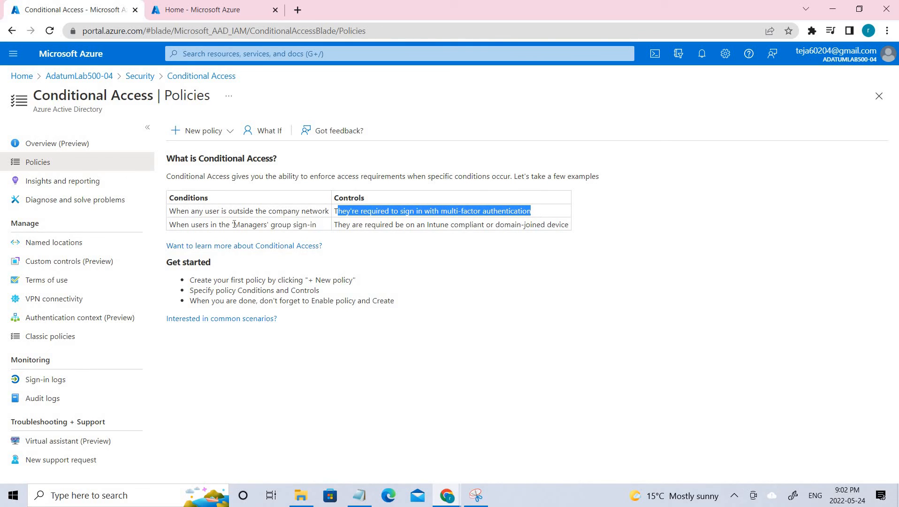
pyautogui.moveTo(170, 224); pyautogui.dragTo(562, 225)
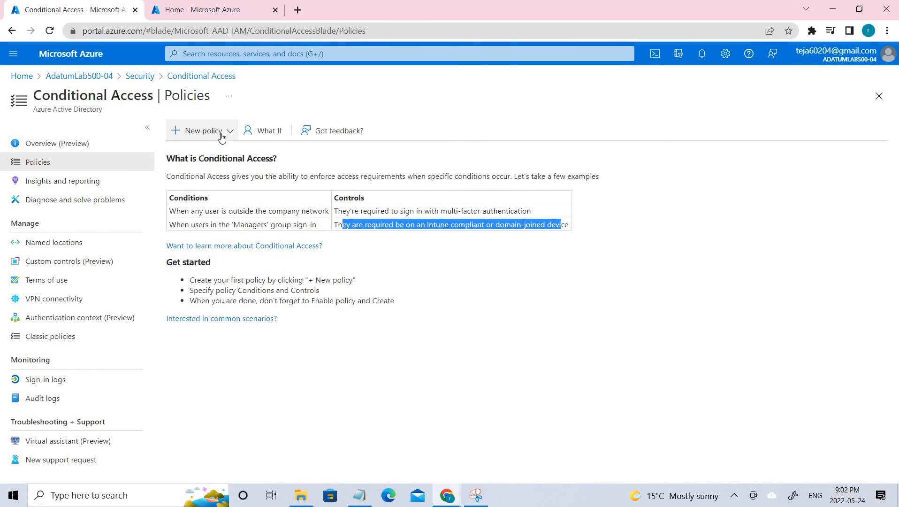
# Start a new Conditional Access policy and name it AZ500Policy1
pyautogui.click(222, 137)
pyautogui.click(206, 151)
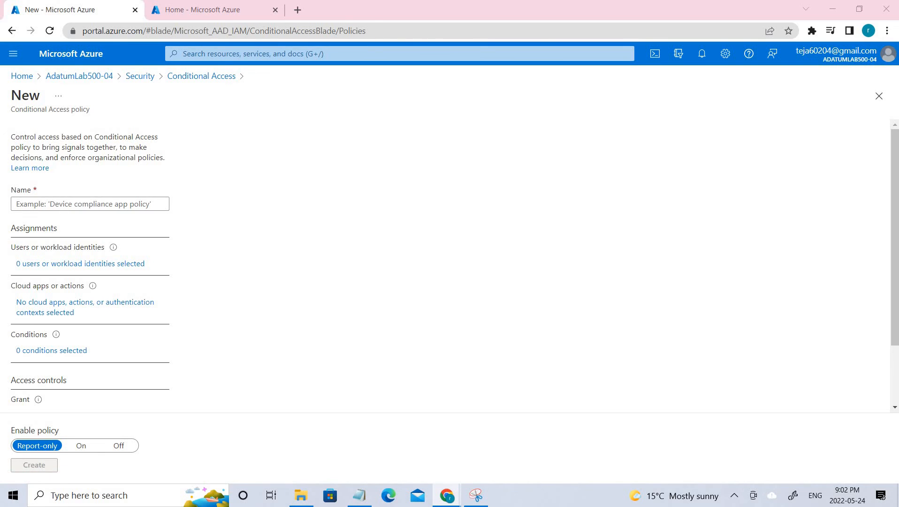
pyautogui.click(71, 206)
pyautogui.write('AZ500Policy1')
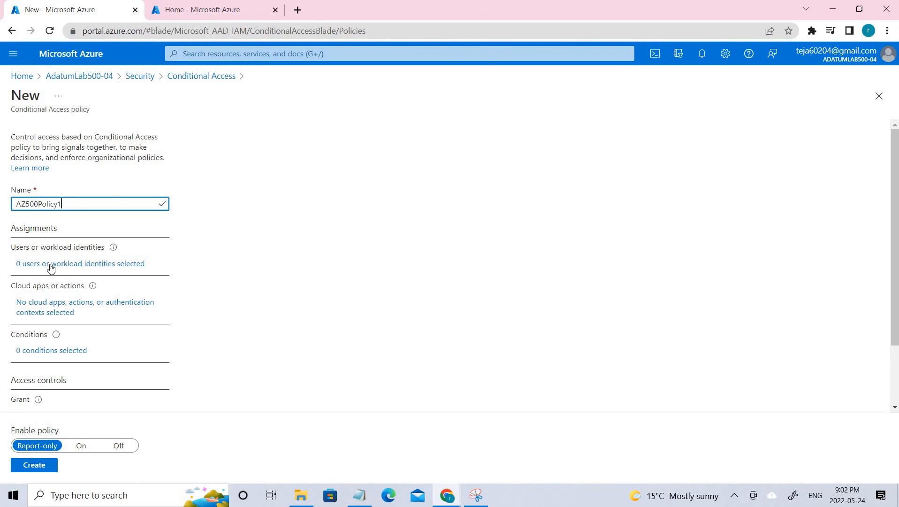
# Include only aaduser2 in the policy's user assignment, and circle Aaduser2 in the Snipping Tool lab diagram
pyautogui.click(92, 277)
pyautogui.click(92, 266)
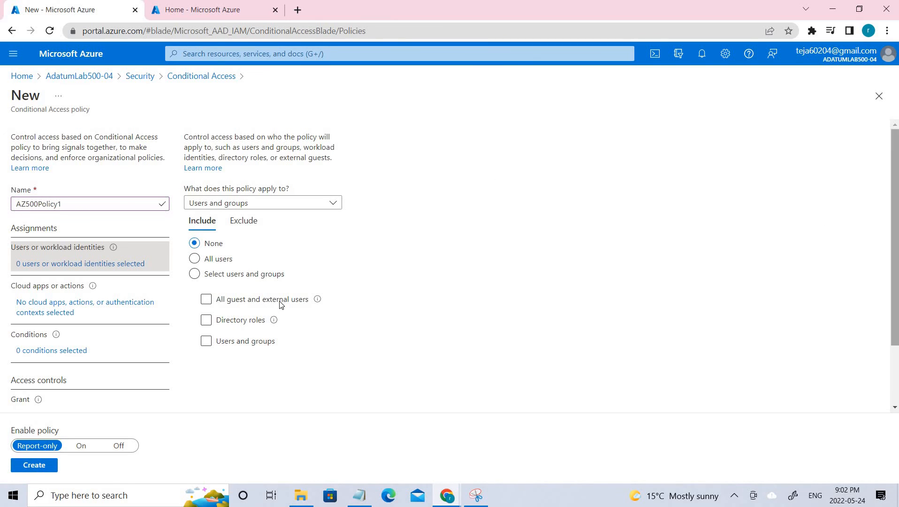
pyautogui.click(194, 277)
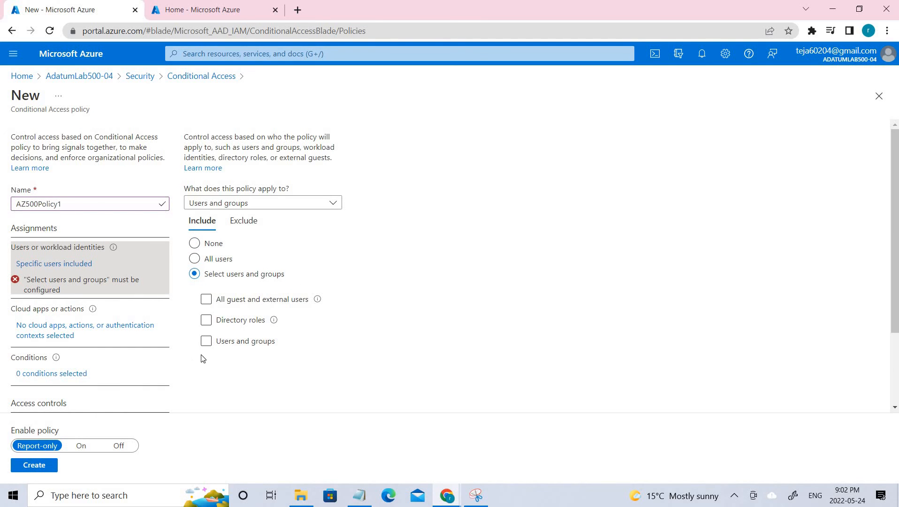
pyautogui.click(206, 341)
pyautogui.scroll(-2, 240, 344)
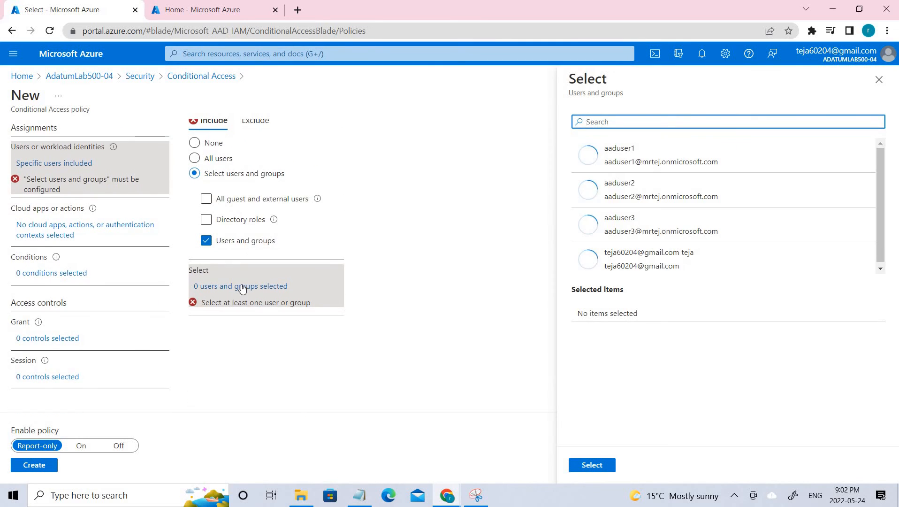
pyautogui.click(632, 186)
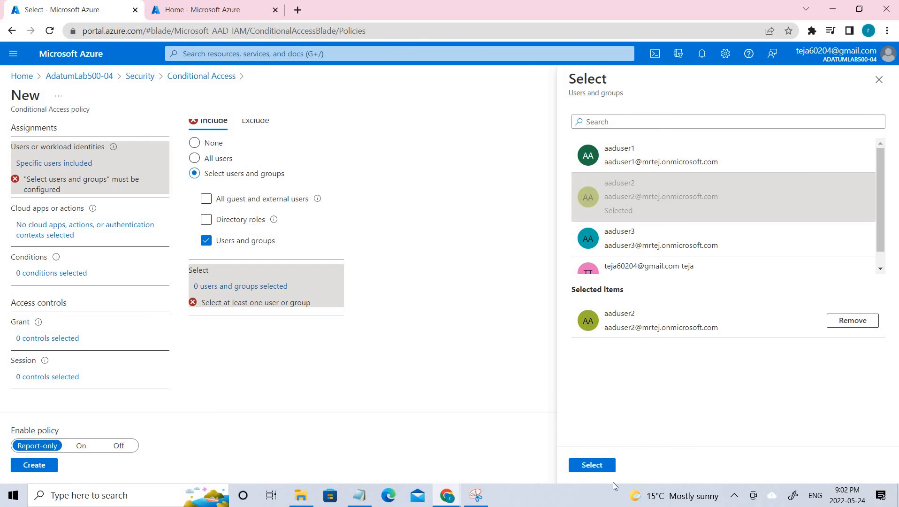
pyautogui.click(598, 468)
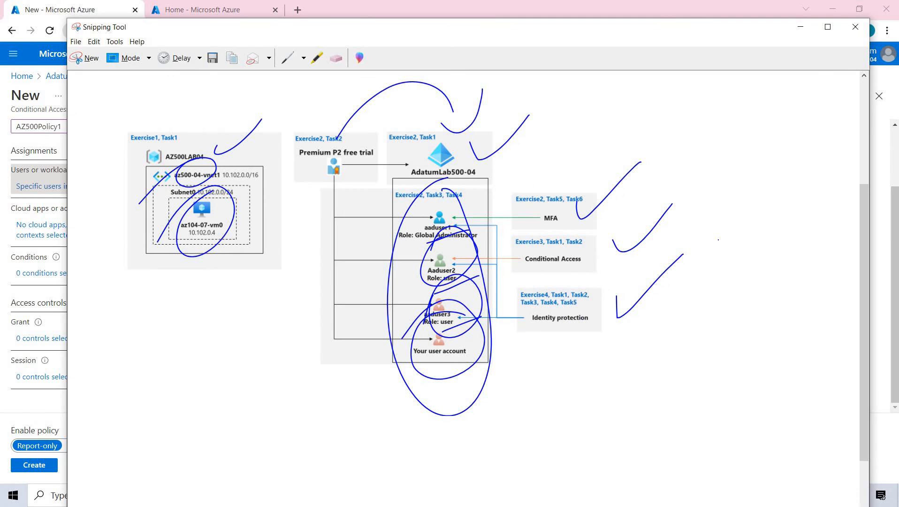
pyautogui.moveTo(460, 252); pyautogui.dragTo(447, 248)
pyautogui.click(801, 29)
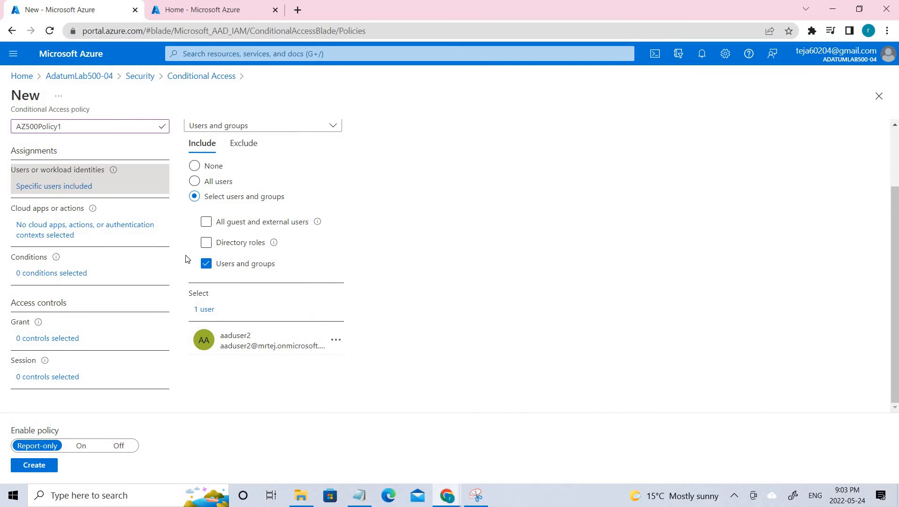
# Include Microsoft Azure Management as the selected cloud app that the policy applies to
pyautogui.click(54, 273)
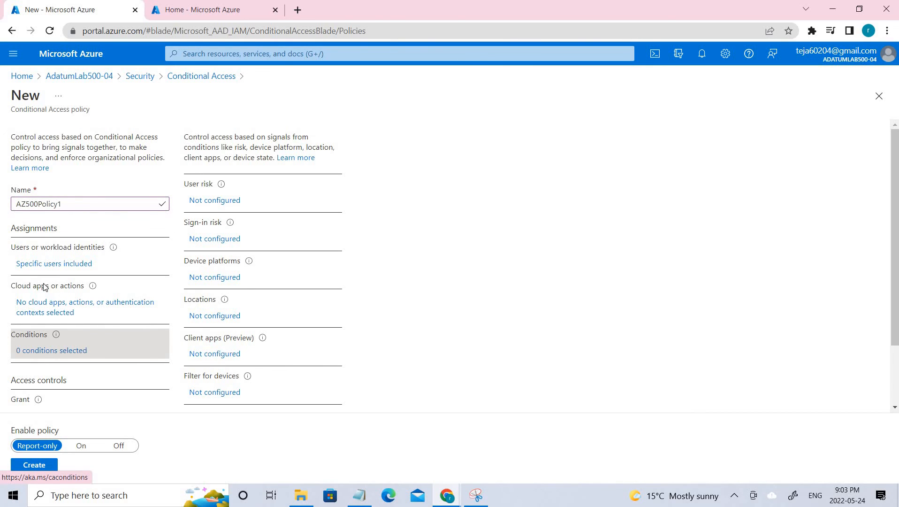
pyautogui.click(47, 308)
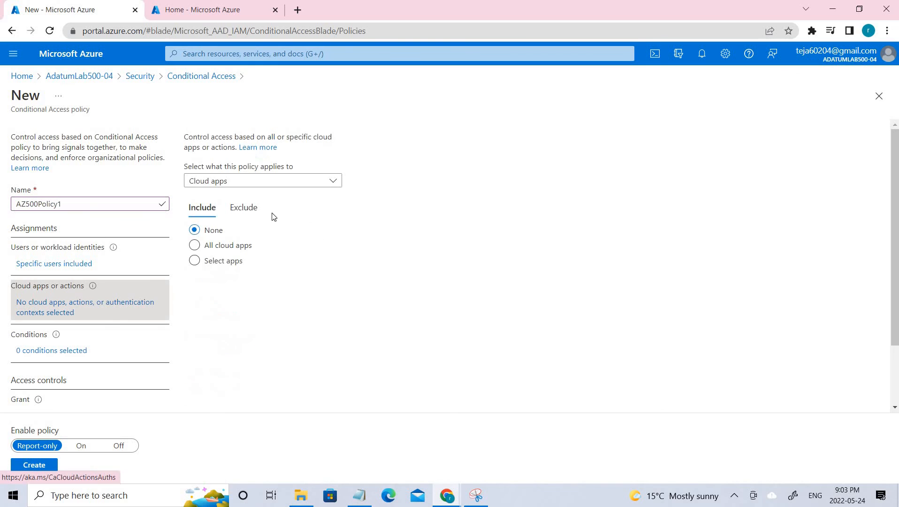
pyautogui.click(216, 262)
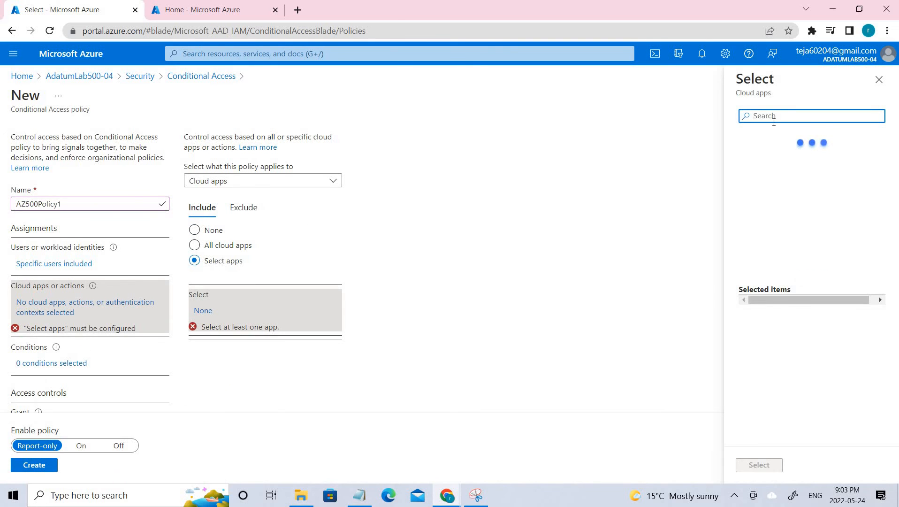
pyautogui.write('mic')
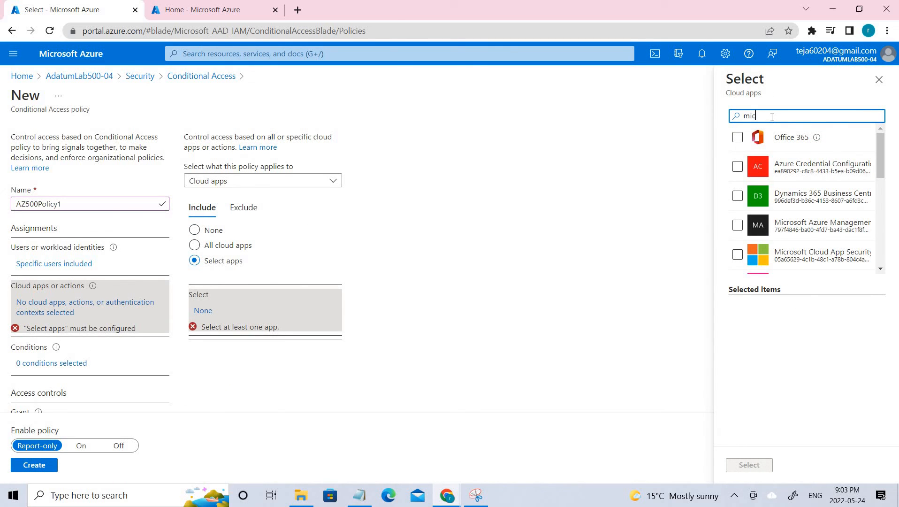
pyautogui.write('rosfo')
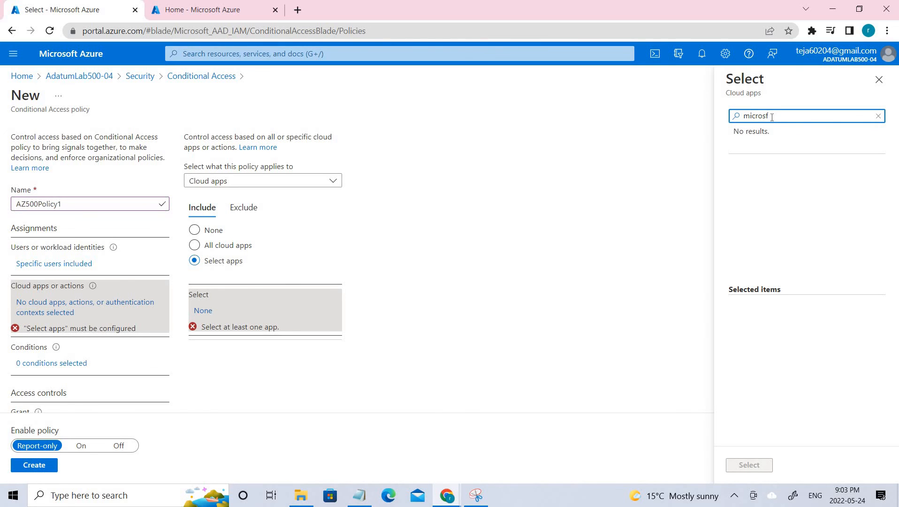
pyautogui.press('BackSpace')
pyautogui.write('oft')
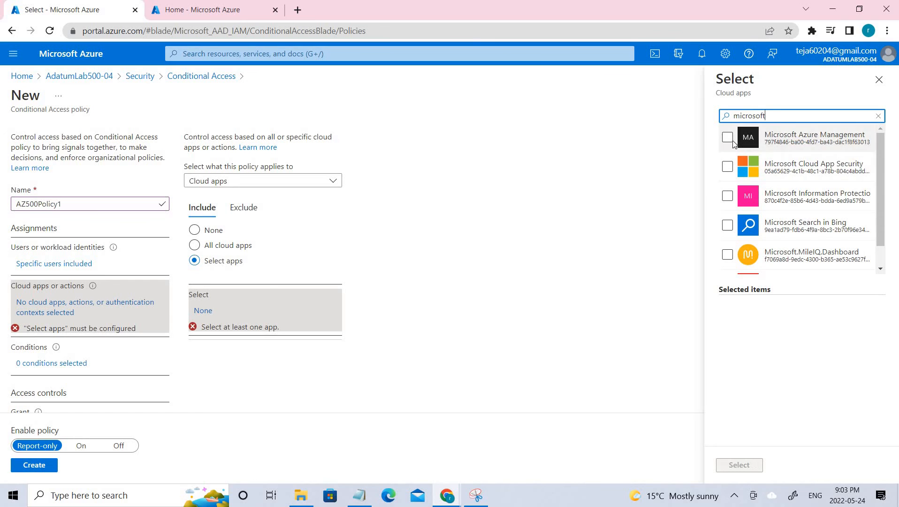
pyautogui.click(729, 140)
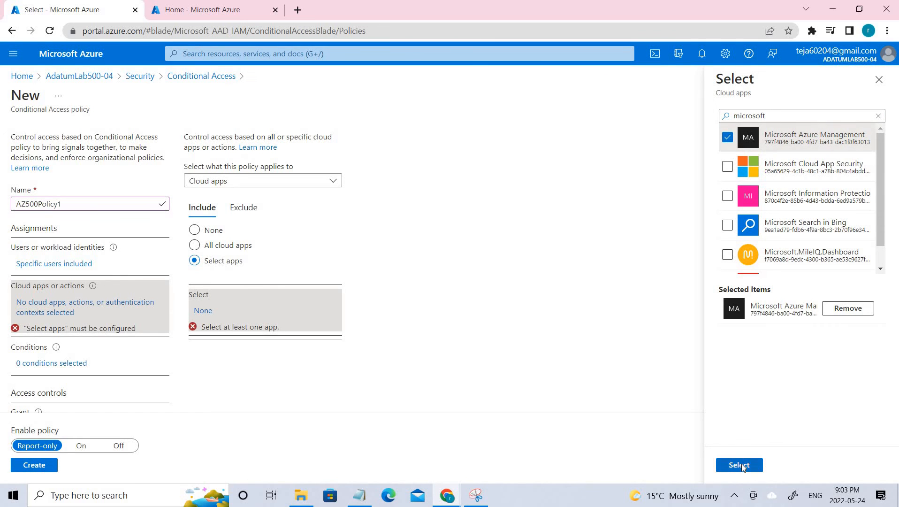
pyautogui.click(739, 464)
pyautogui.scroll(-2, 279, 271)
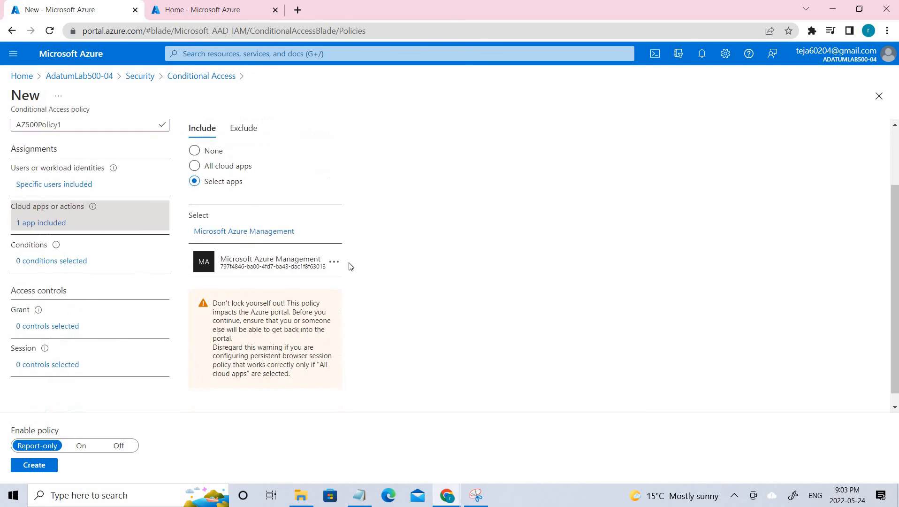
# Review the policy's available conditions, including user risk, sign-in risk, device platforms, locations, client apps and the device filter
pyautogui.click(47, 249)
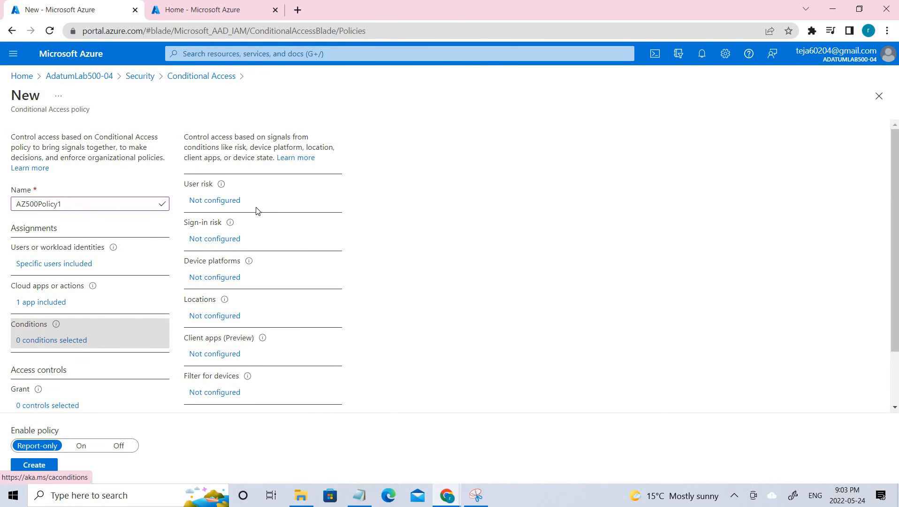
pyautogui.click(229, 201)
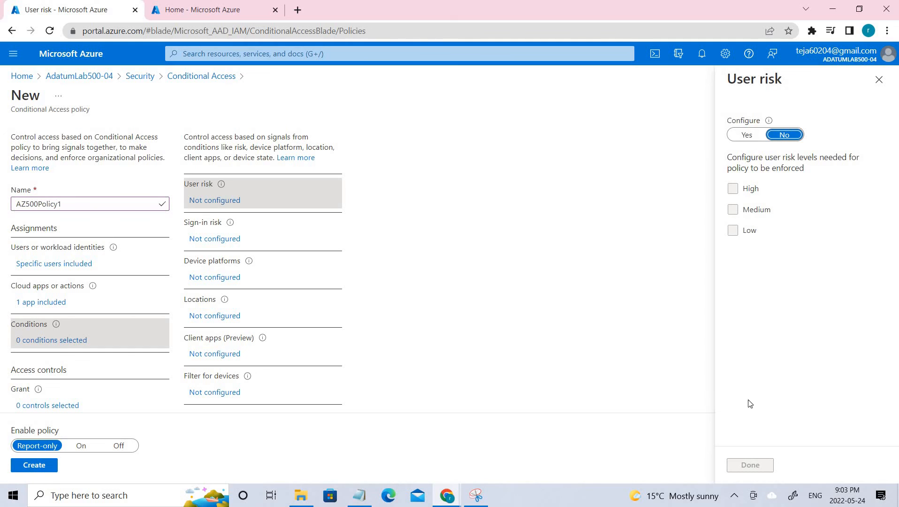
pyautogui.click(878, 79)
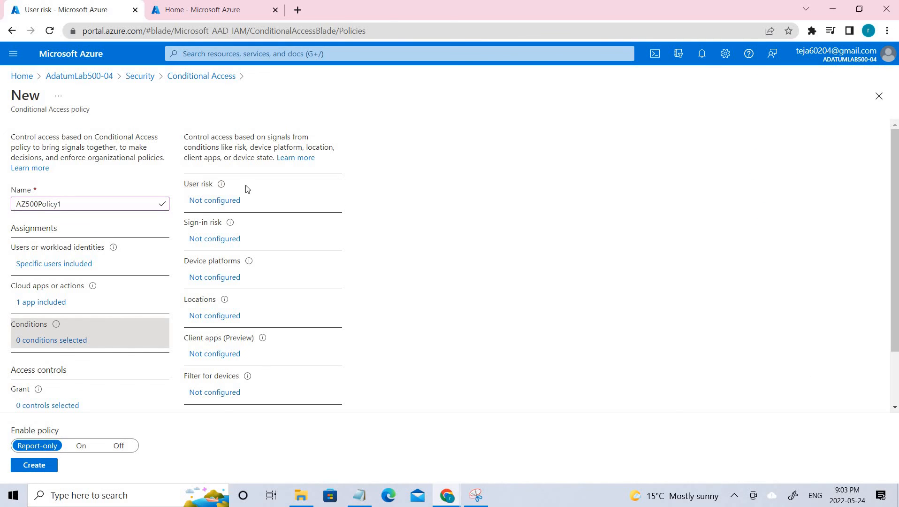
pyautogui.click(217, 239)
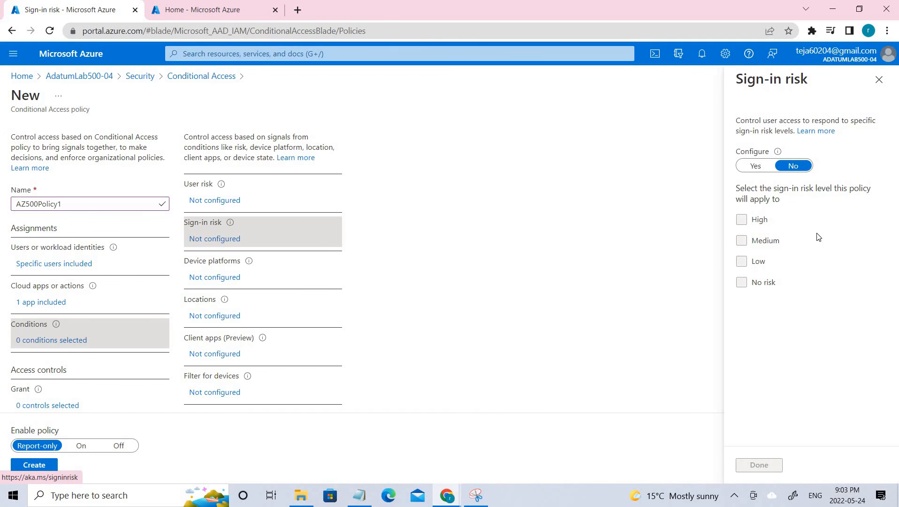
pyautogui.moveTo(741, 121); pyautogui.dragTo(889, 177)
pyautogui.click(229, 280)
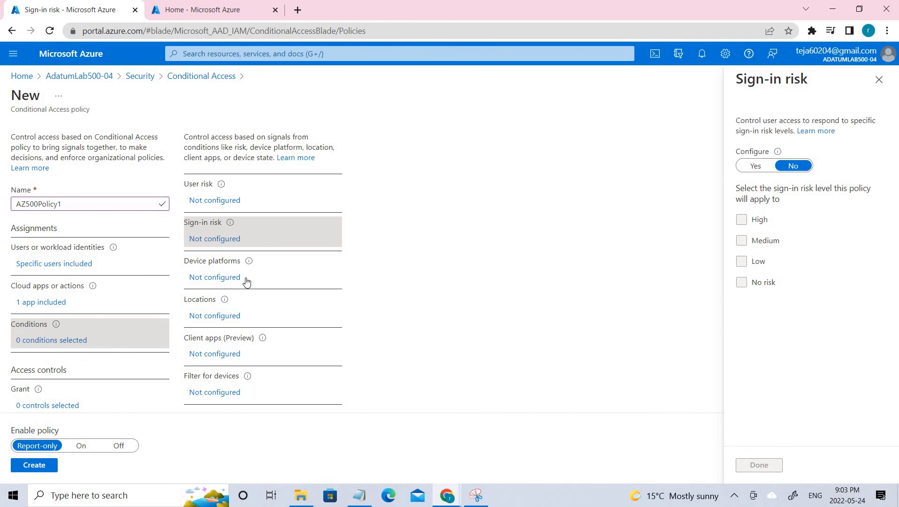
pyautogui.moveTo(761, 385); pyautogui.dragTo(749, 248)
pyautogui.click(223, 316)
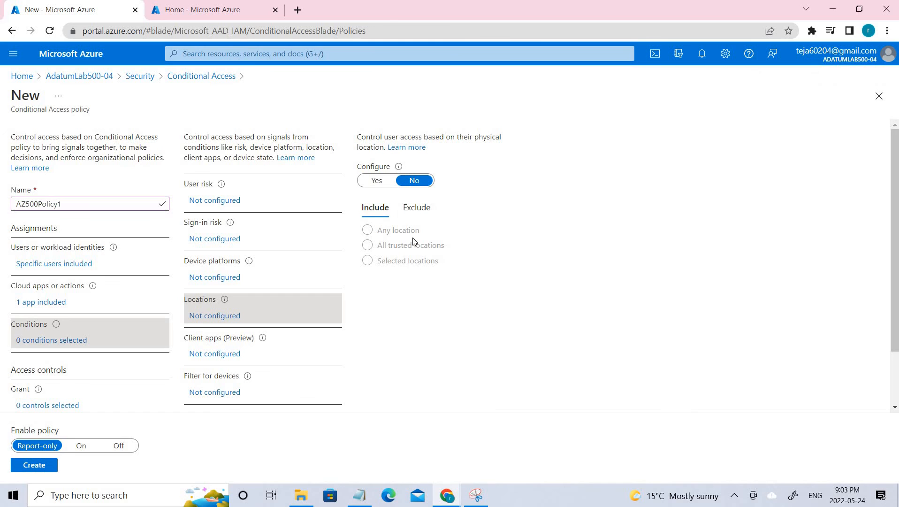
pyautogui.click(412, 208)
pyautogui.click(384, 214)
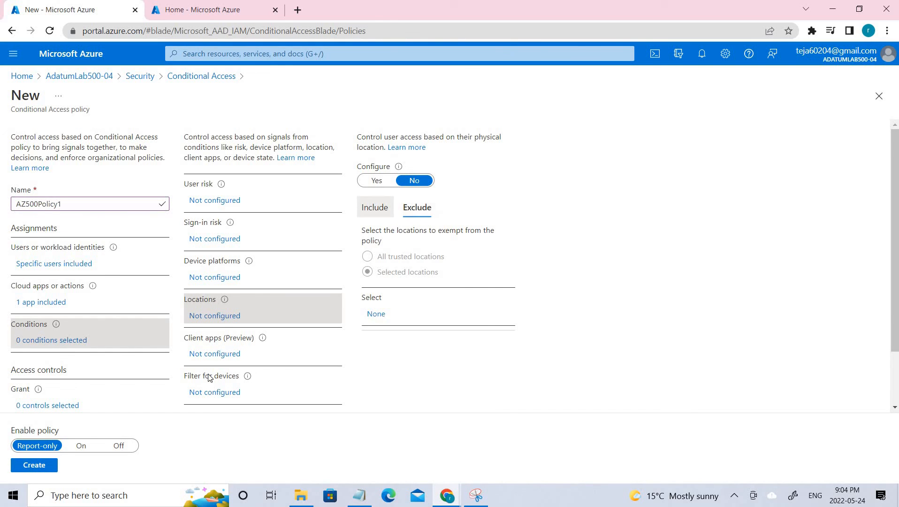
pyautogui.click(226, 357)
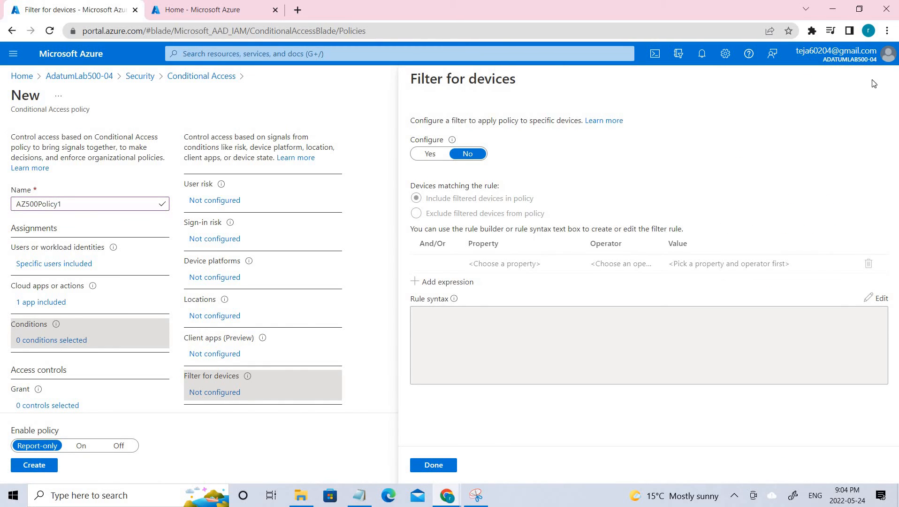
pyautogui.click(878, 80)
# Grant access with only the Require multi-factor authentication control selected
pyautogui.scroll(-2, 853, 282)
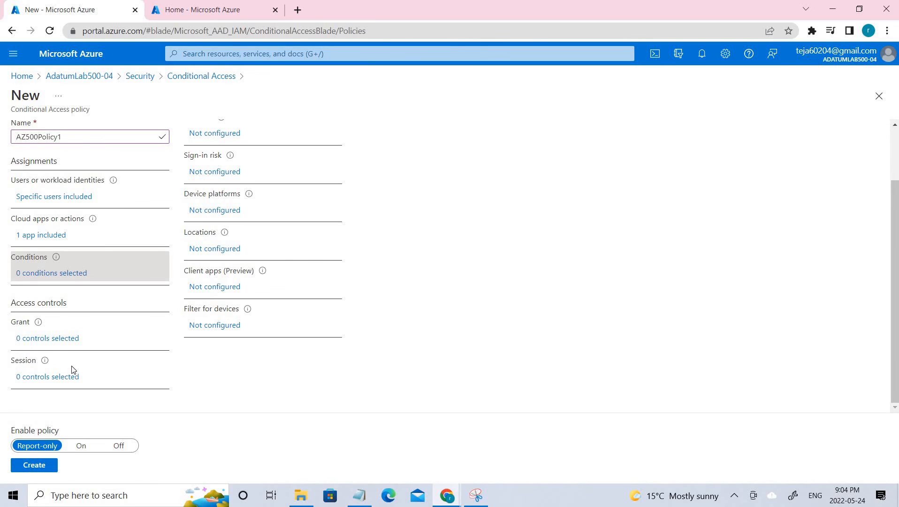
pyautogui.click(36, 339)
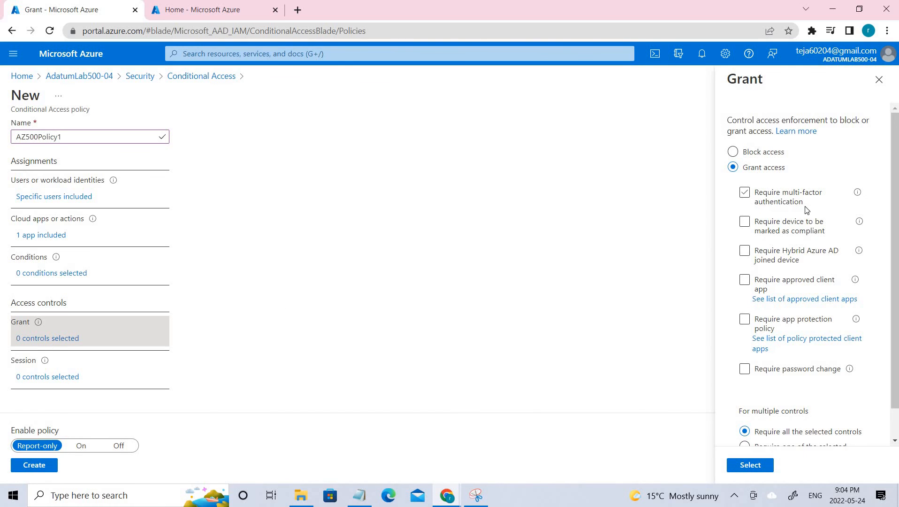
pyautogui.moveTo(803, 205); pyautogui.dragTo(758, 193)
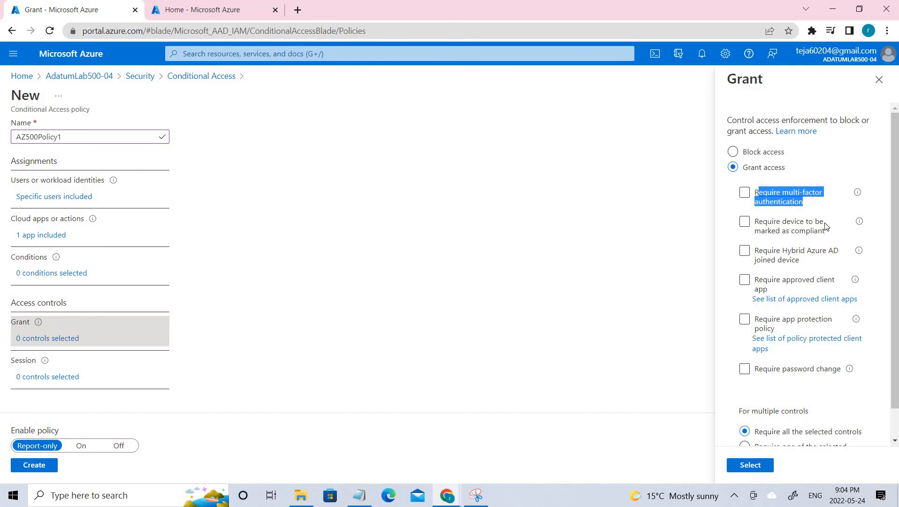
pyautogui.click(746, 225)
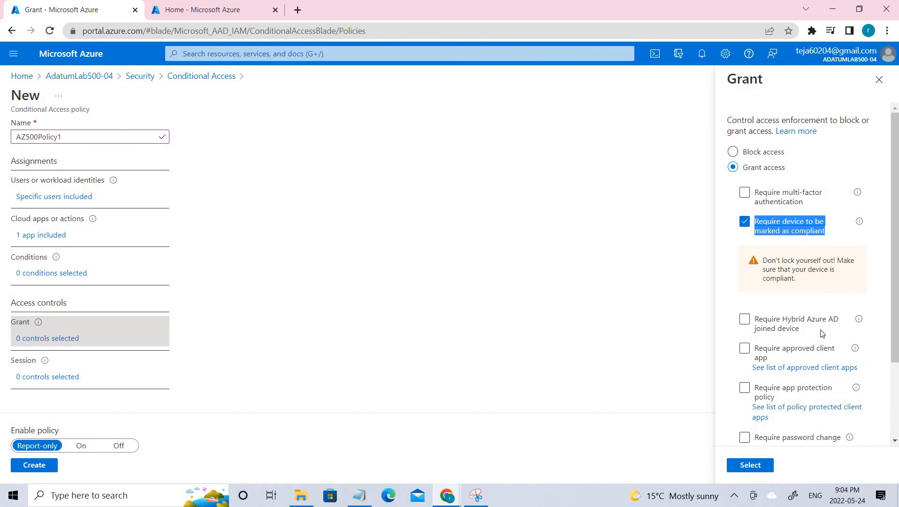
pyautogui.click(745, 192)
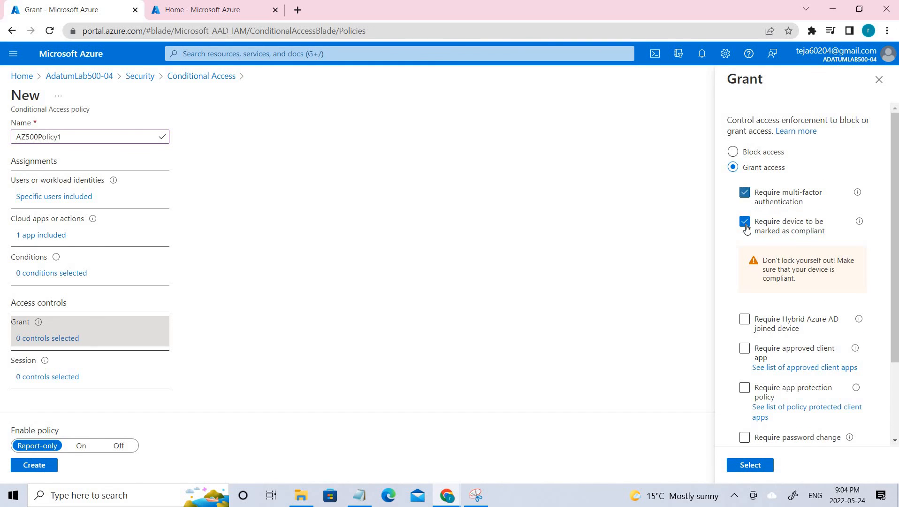
pyautogui.click(744, 222)
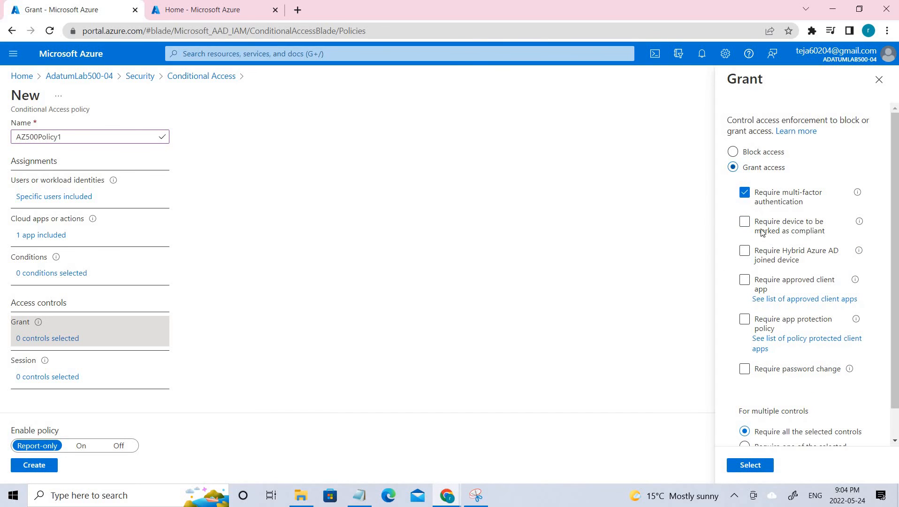
pyautogui.scroll(-1, 777, 271)
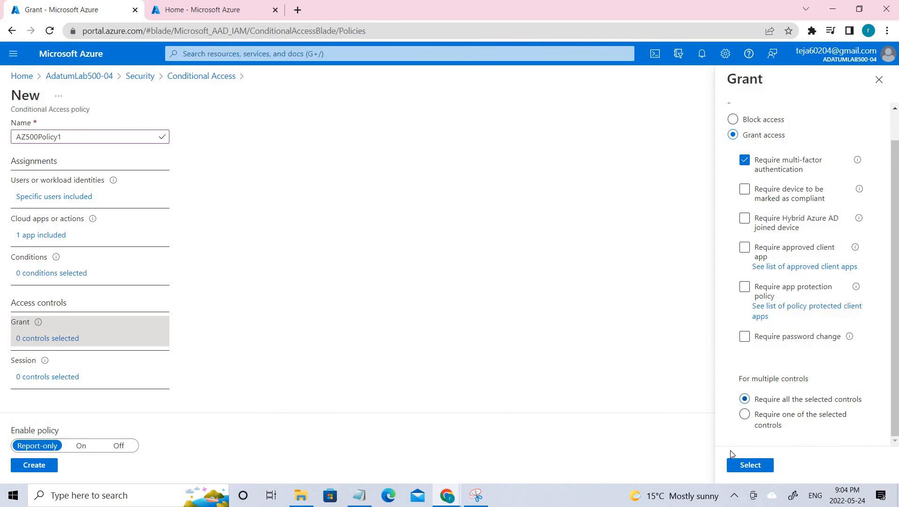
pyautogui.click(750, 464)
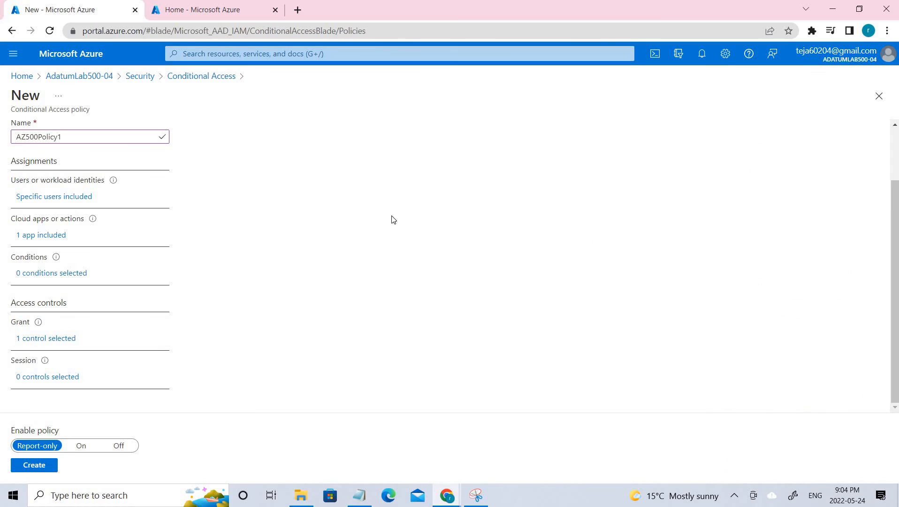
# Recheck the user assignment and grant control, then create AZ500Policy1 with Enable policy set to On
pyautogui.scroll(1, 239, 282)
pyautogui.scroll(1, 257, 267)
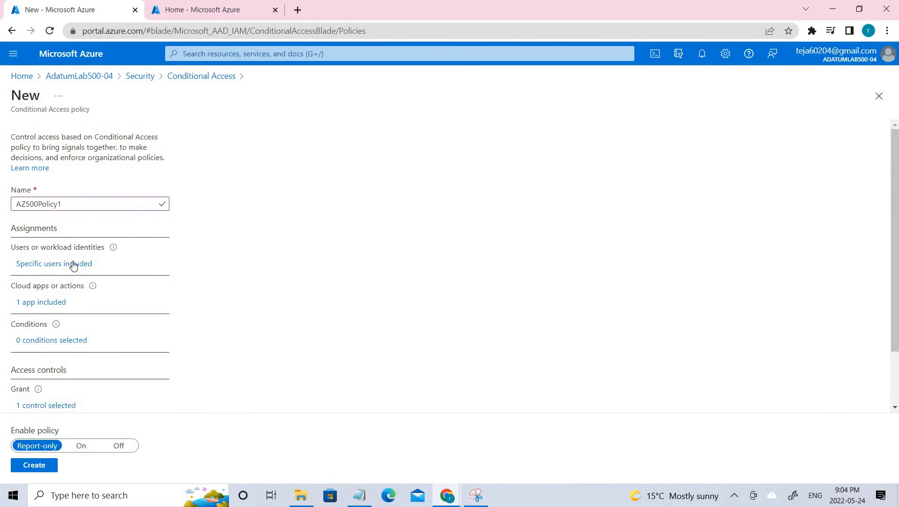
pyautogui.click(73, 265)
pyautogui.scroll(-2, 112, 350)
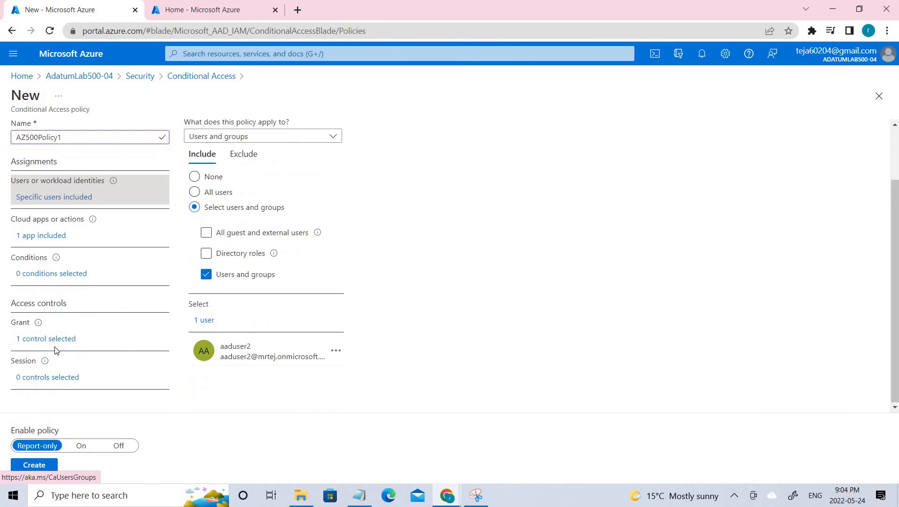
pyautogui.click(63, 343)
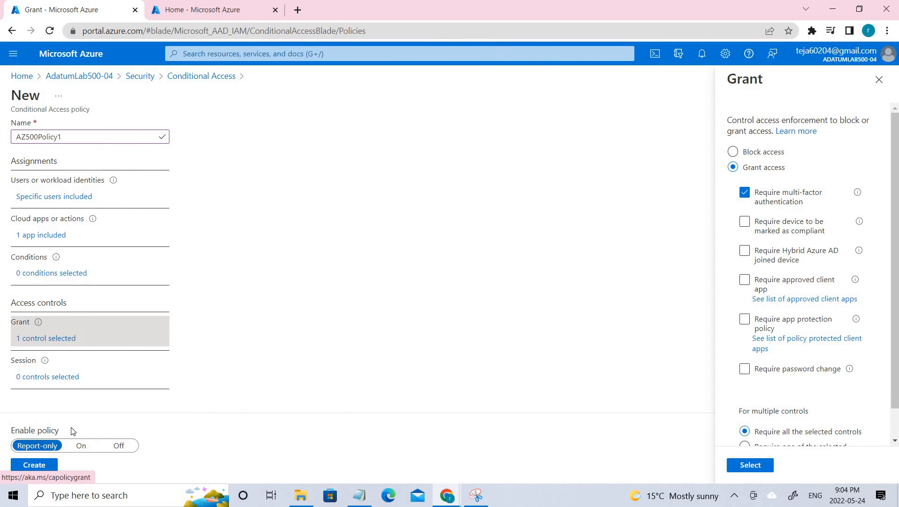
pyautogui.click(81, 446)
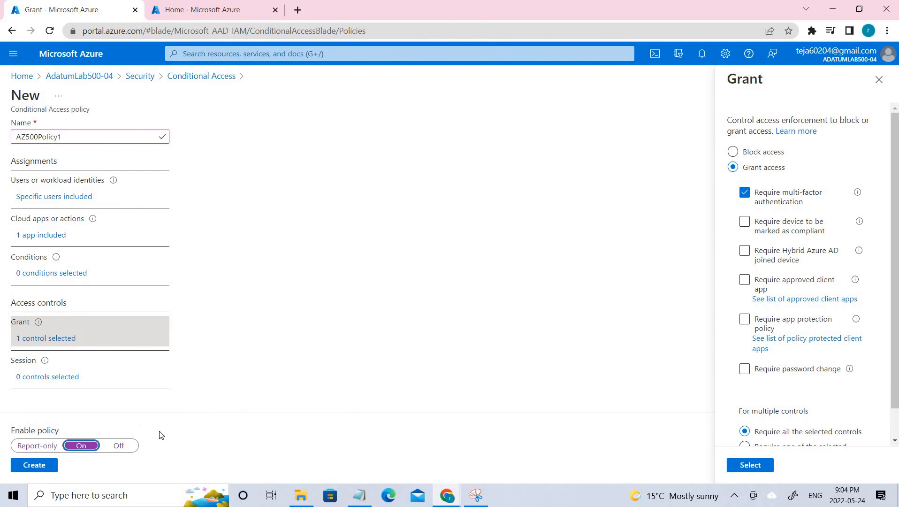
pyautogui.click(756, 466)
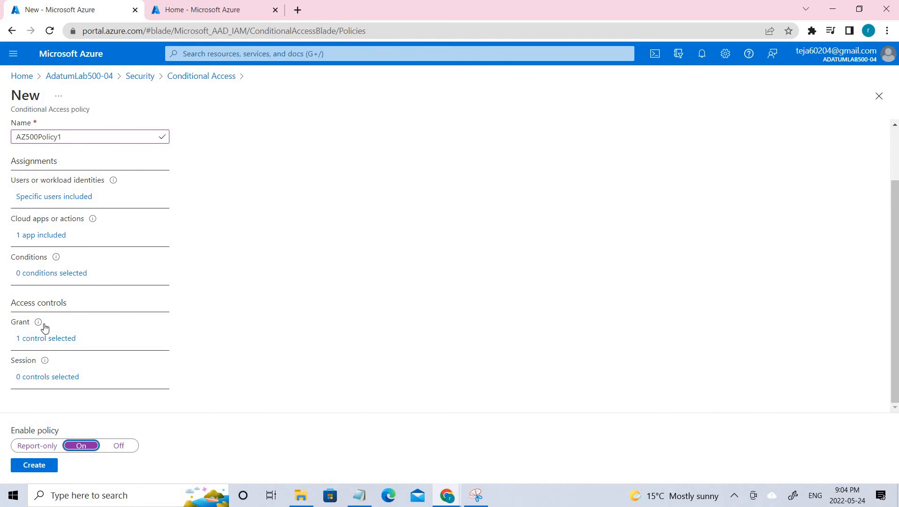
pyautogui.scroll(2, 43, 303)
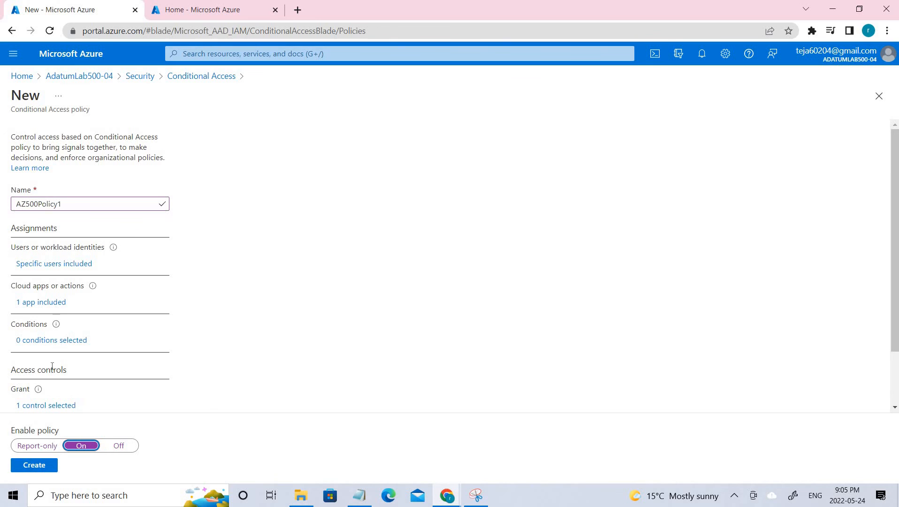
pyautogui.scroll(-2, 51, 369)
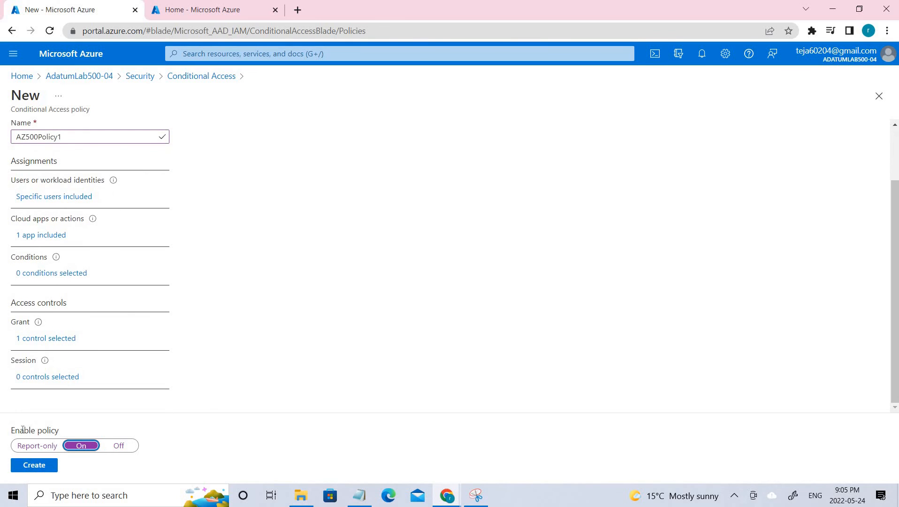
pyautogui.click(32, 466)
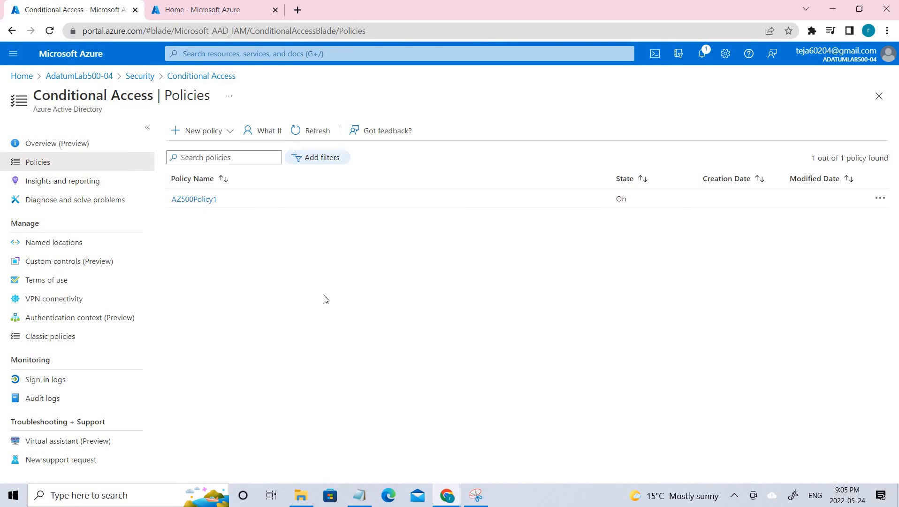
# Open aaduser2's profile from the AdatumLab500-04 users and copy the account's user principal name
pyautogui.click(138, 76)
pyautogui.click(81, 76)
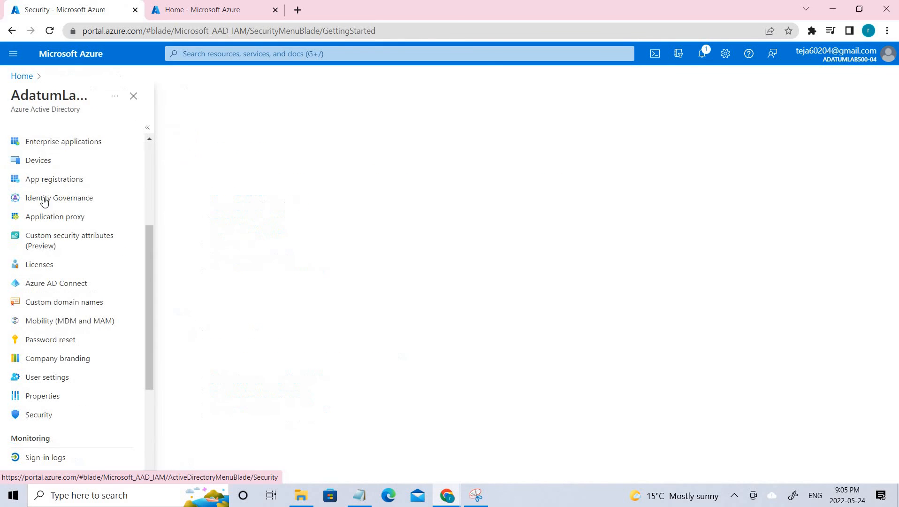
pyautogui.click(34, 223)
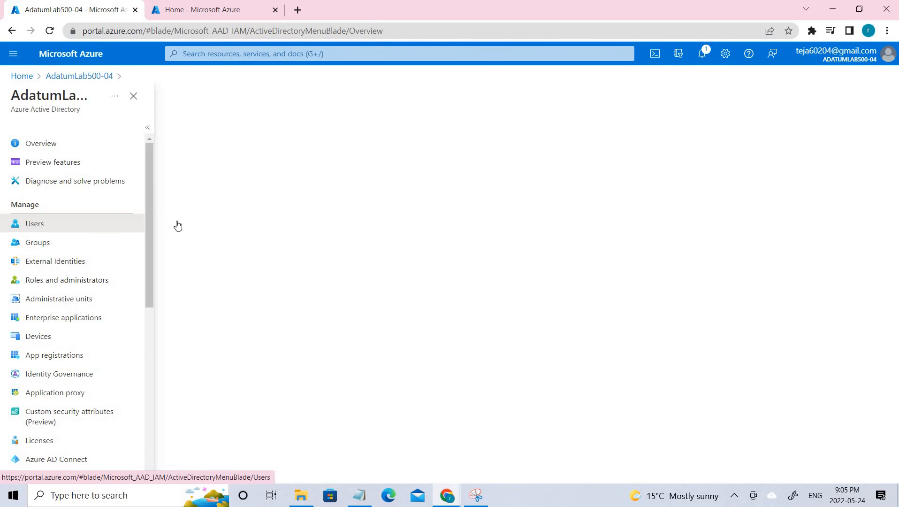
pyautogui.click(227, 229)
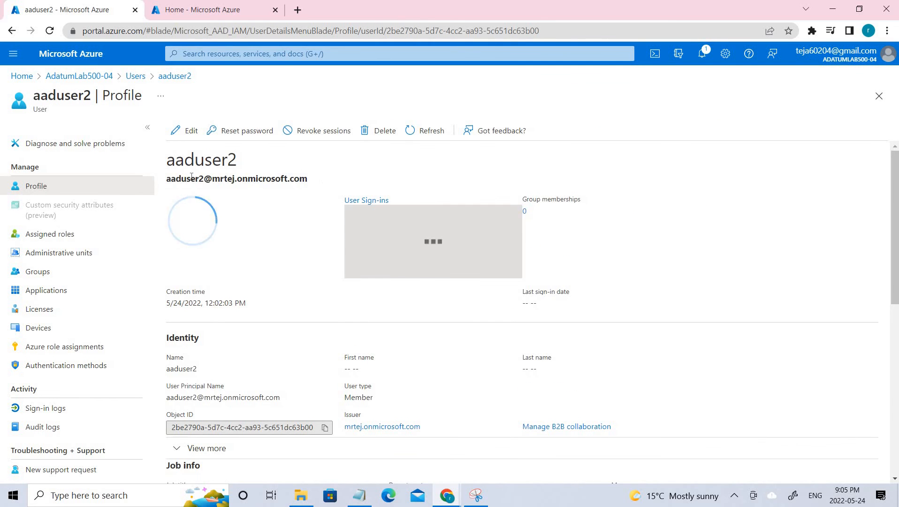
pyautogui.moveTo(308, 179); pyautogui.dragTo(168, 188)
pyautogui.rightClick(175, 188)
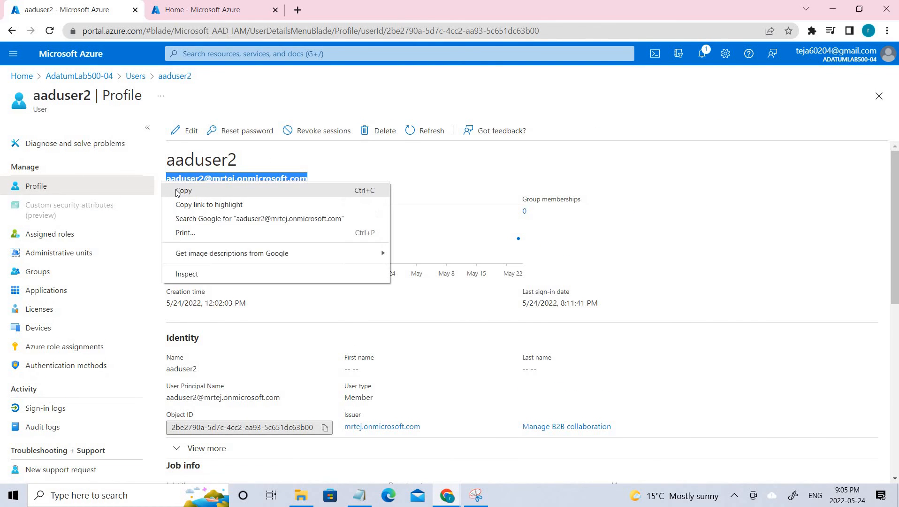
pyautogui.click(210, 200)
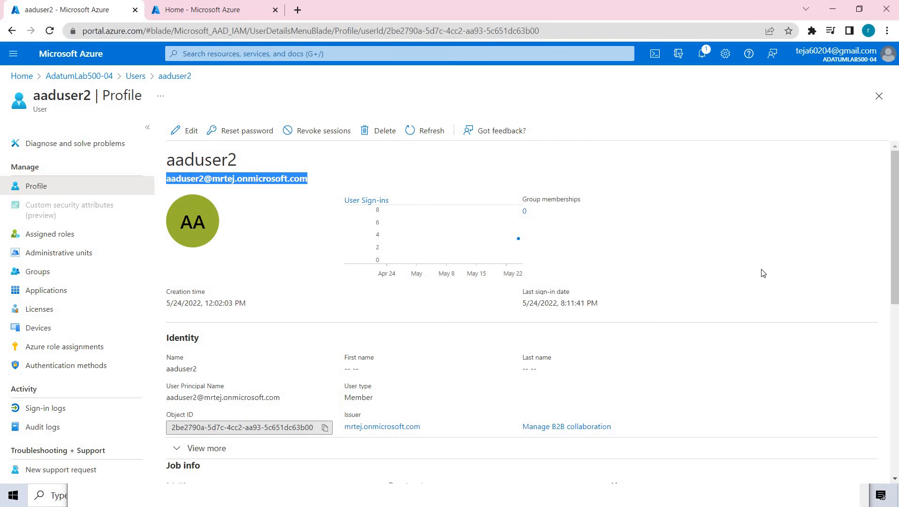
pyautogui.click(744, 267)
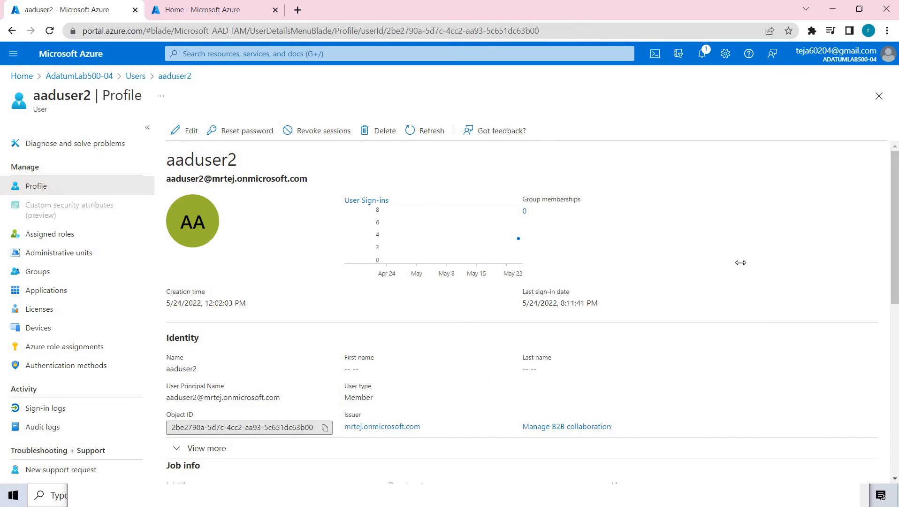
# Open the Azure portal at portal.azure.com/#home in a new incognito browser window
pyautogui.hotkey('ctrl', 'shift', 'n')
pyautogui.write('portal.azure.com/#home')
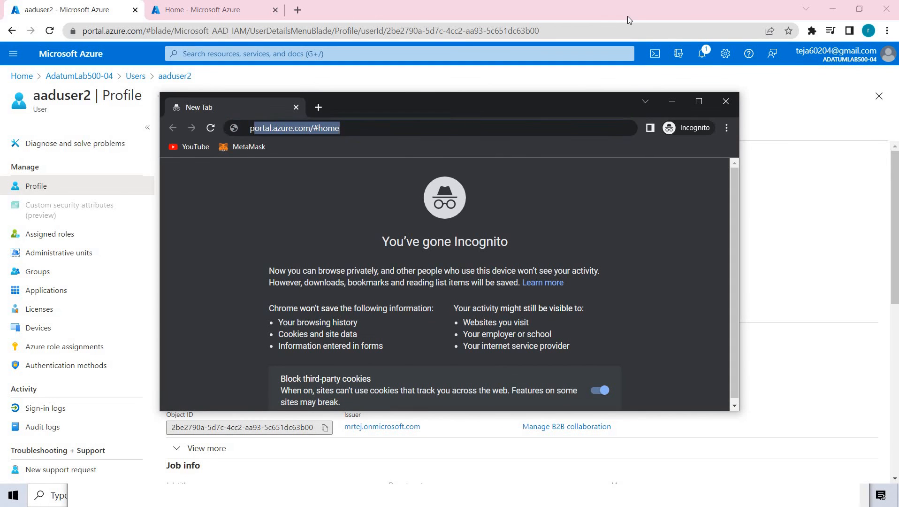
pyautogui.press('Right')
pyautogui.press('Return')
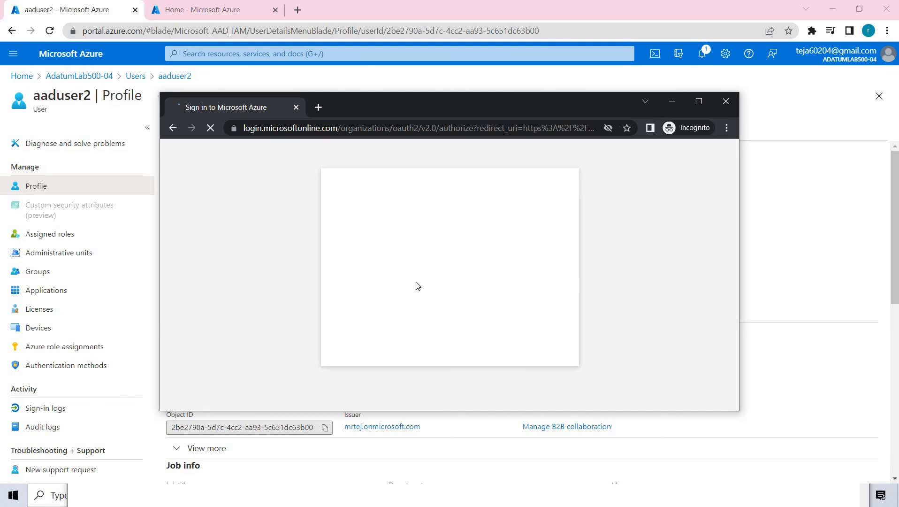
# Submit aaduser2's copied user principal name on the Azure sign-in page and try to sign in with the pasted account password
pyautogui.hotkey('ctrl', 'v')
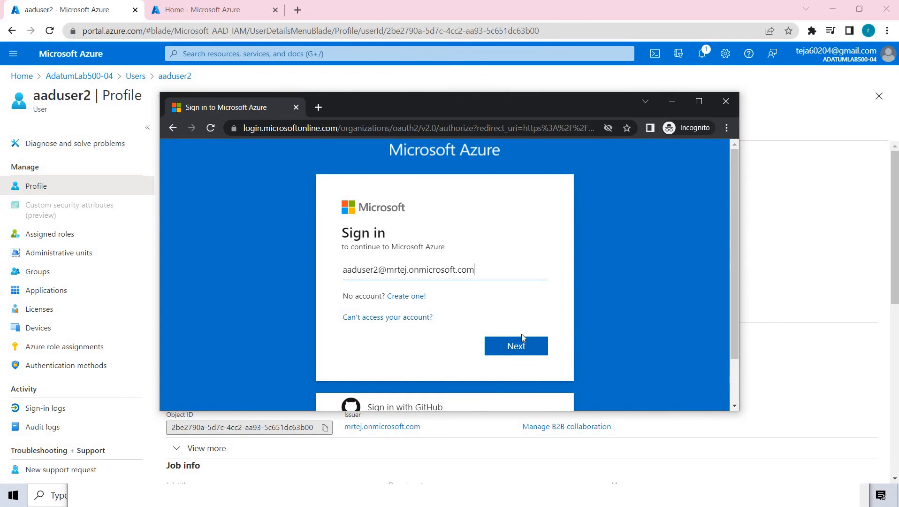
pyautogui.click(520, 345)
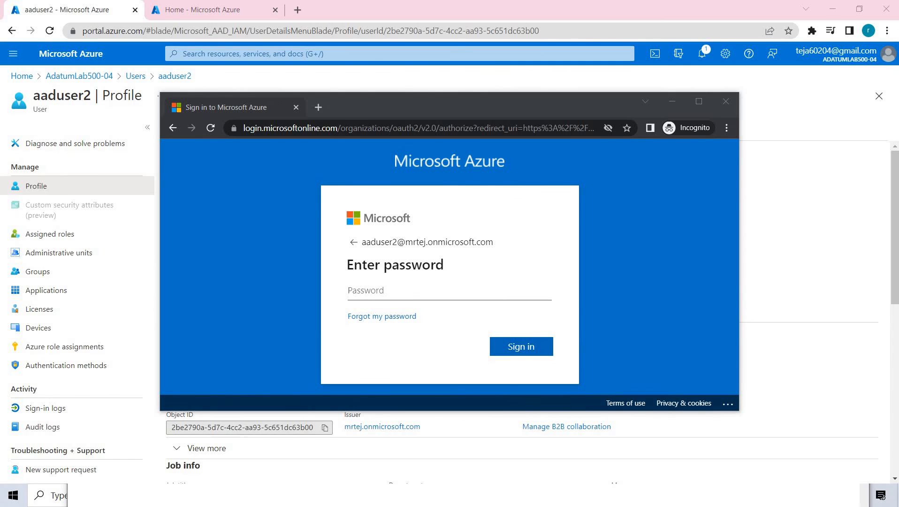
pyautogui.click(406, 287)
pyautogui.hotkey('ctrl', 'v')
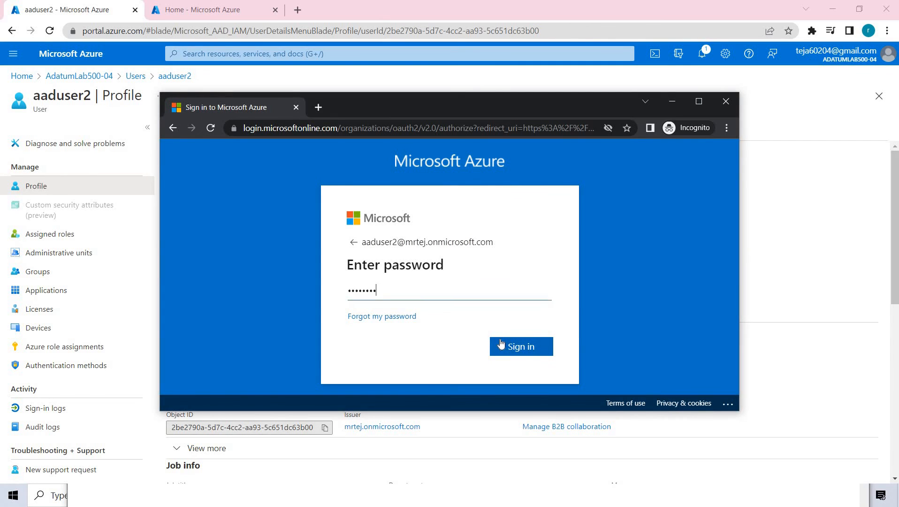
pyautogui.click(501, 344)
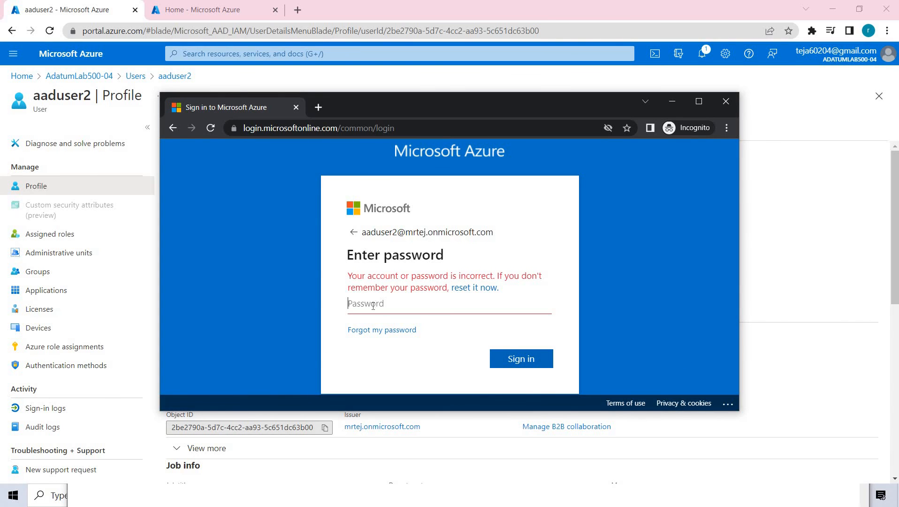
# Enter aaduser2's account password again and continue past the request for more security information
pyautogui.press('Return')
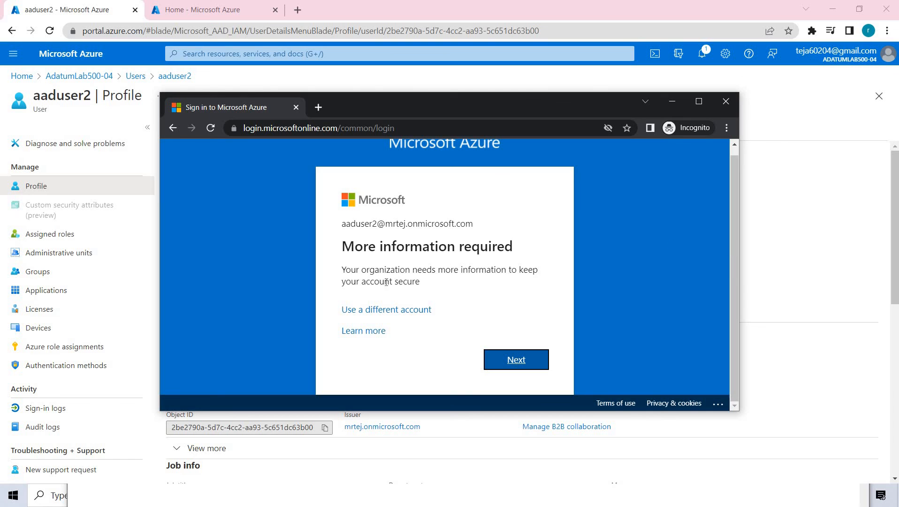
pyautogui.moveTo(336, 255); pyautogui.dragTo(366, 257)
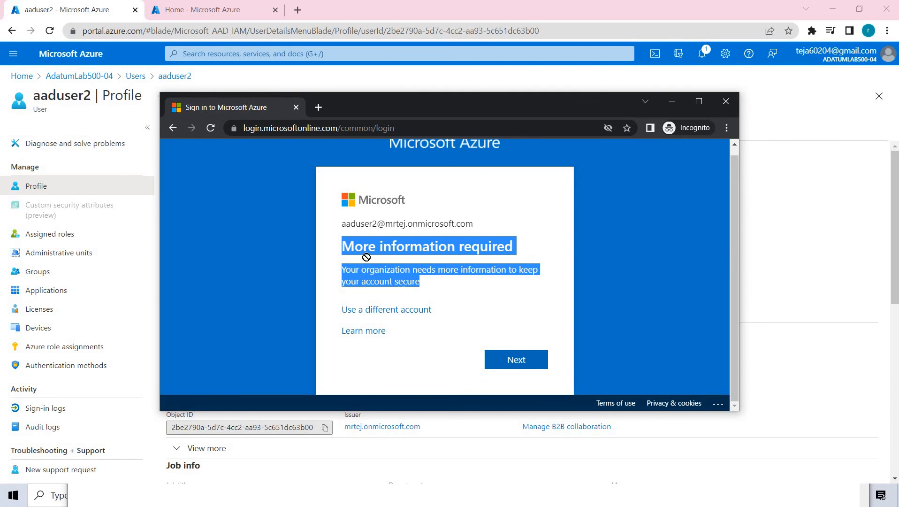
pyautogui.click(518, 365)
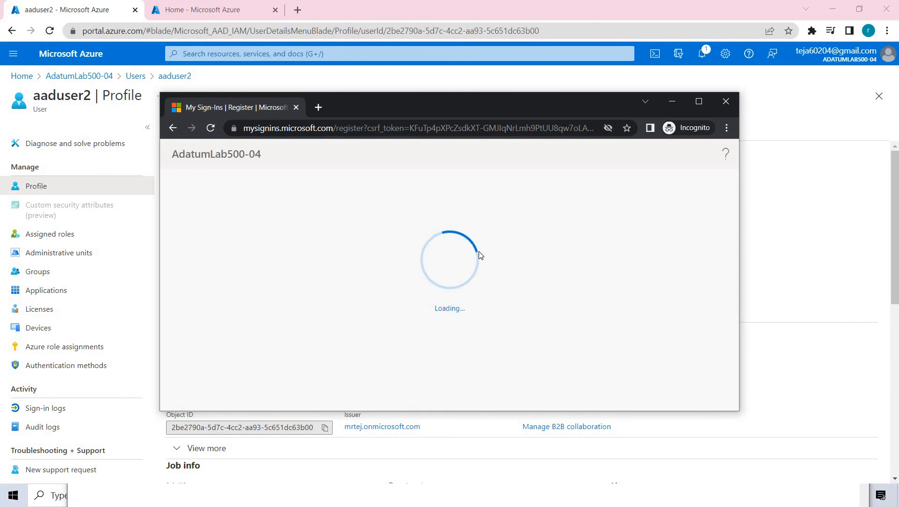
# Review the Microsoft Authenticator requirement for aaduser2 and advance to the account setup page
pyautogui.scroll(-2, 401, 241)
pyautogui.scroll(2, 456, 193)
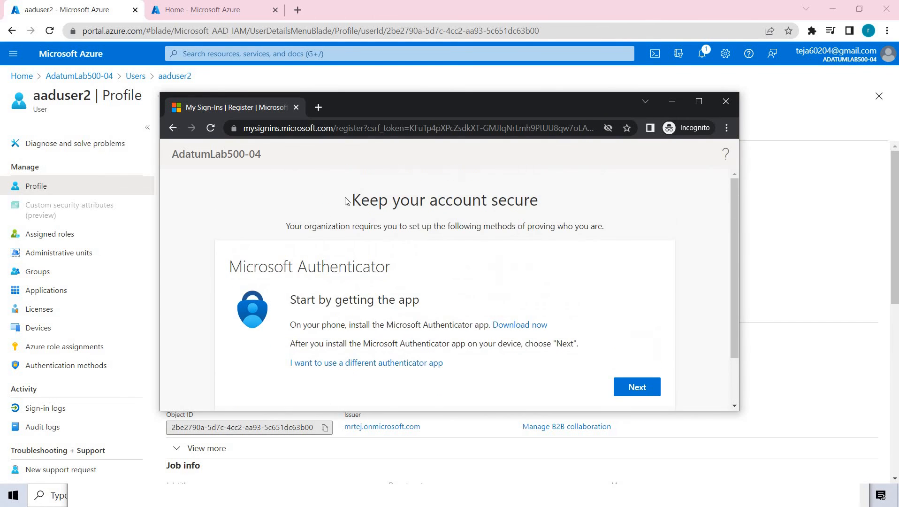
pyautogui.tripleClick(573, 206)
pyautogui.scroll(-1, 472, 247)
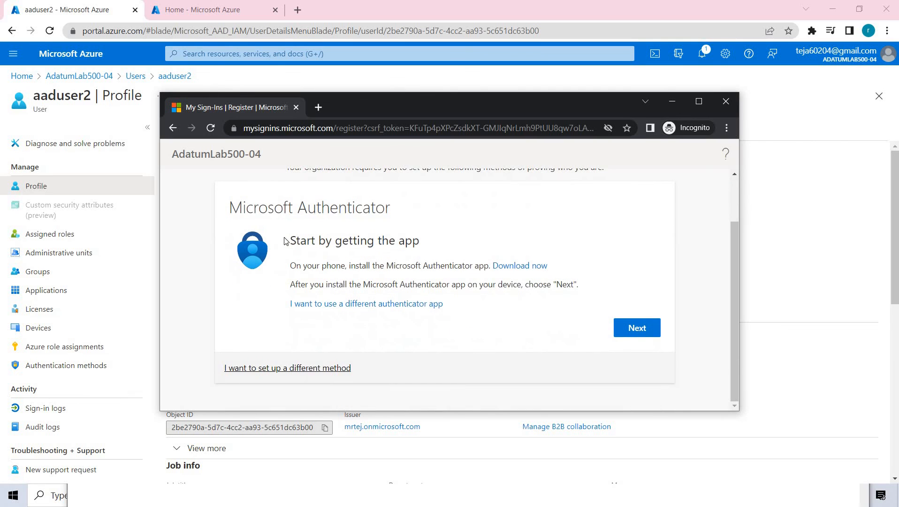
pyautogui.tripleClick(427, 277)
pyautogui.click(636, 327)
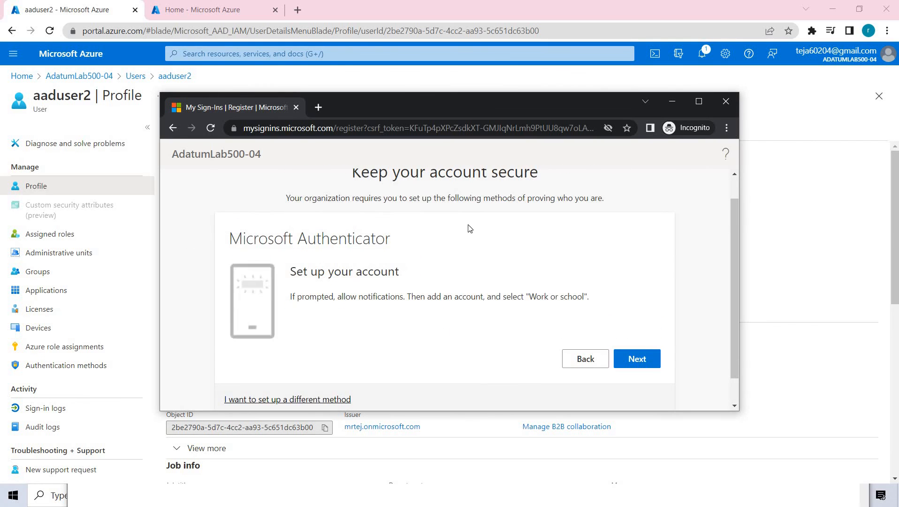
# Review the Set up your account instructions and close the incognito window without finishing the registration
pyautogui.tripleClick(224, 278)
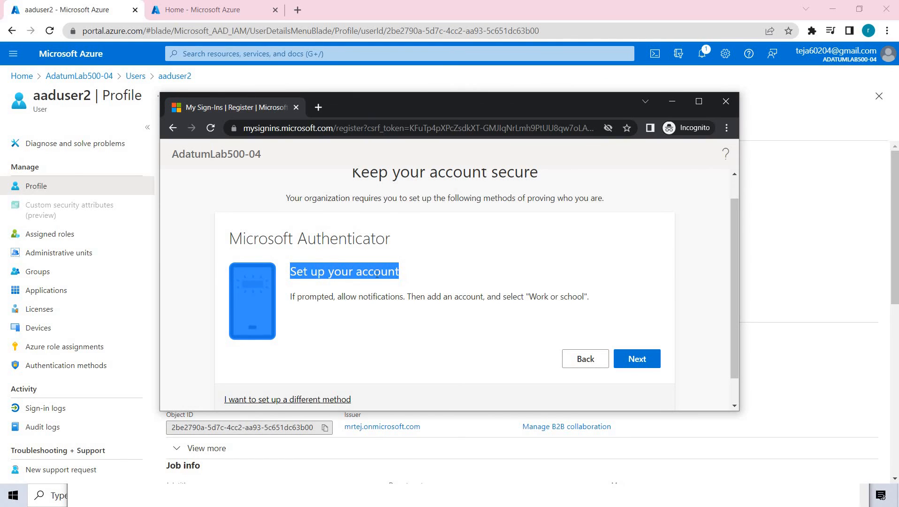
pyautogui.moveTo(441, 313); pyautogui.dragTo(279, 262)
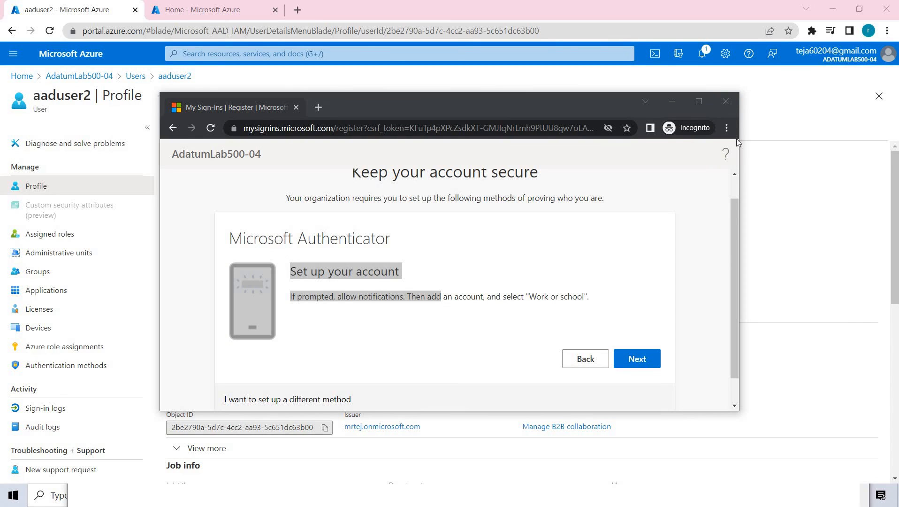
pyautogui.click(732, 108)
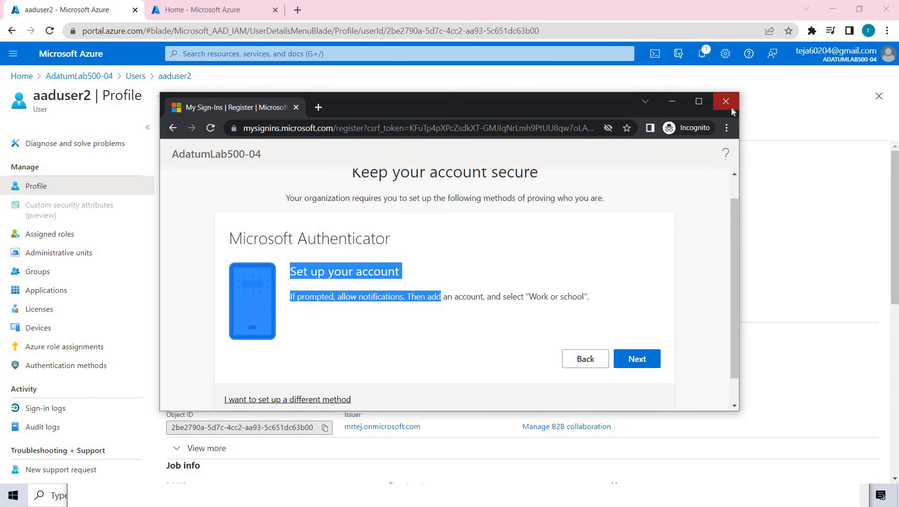
pyautogui.click(731, 110)
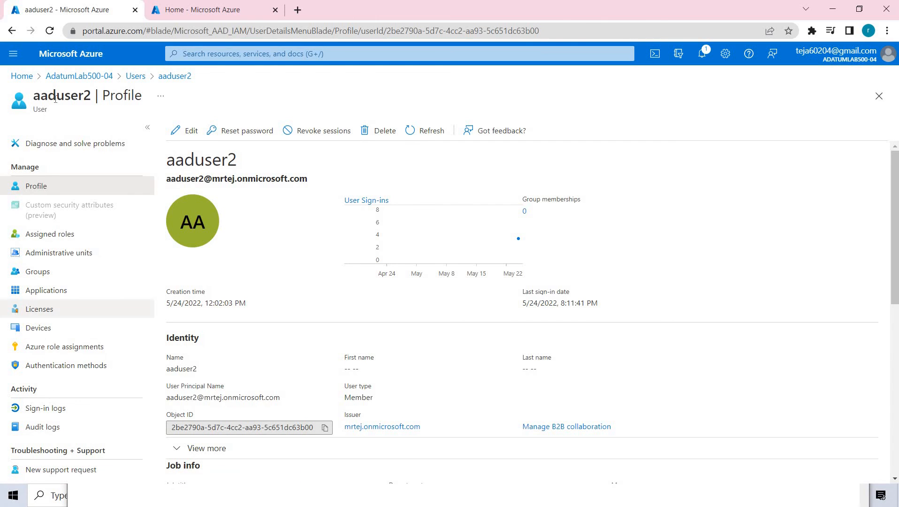
# Open AZ500Policy1 from the Conditional Access policies in AdatumLab500-04's Security settings
pyautogui.click(79, 75)
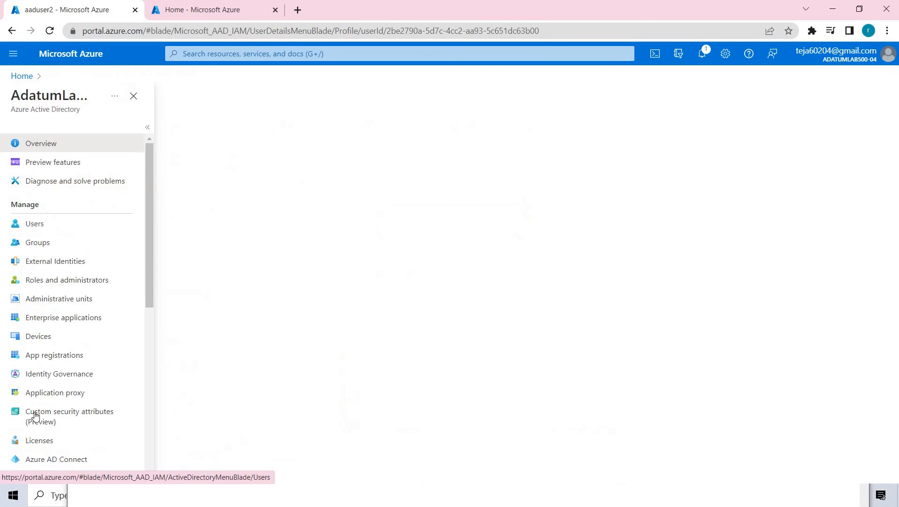
pyautogui.scroll(-6, 56, 297)
pyautogui.click(108, 302)
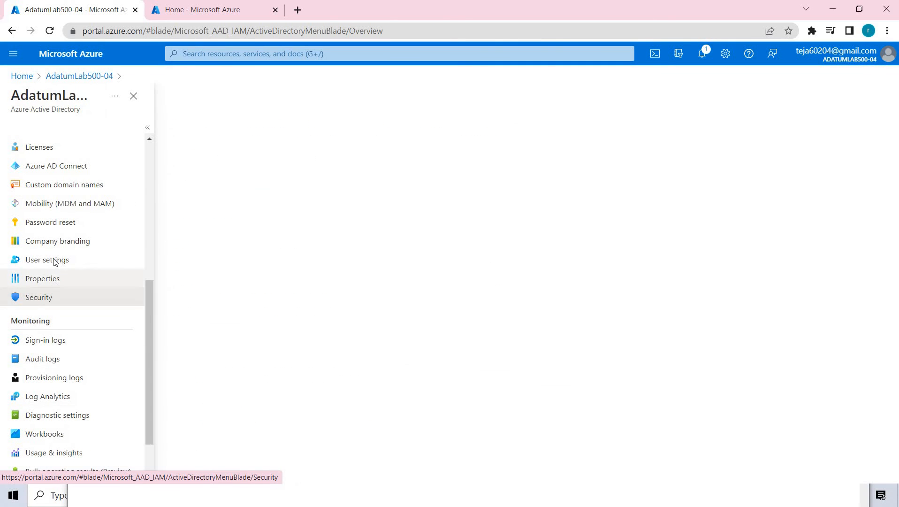
pyautogui.click(49, 197)
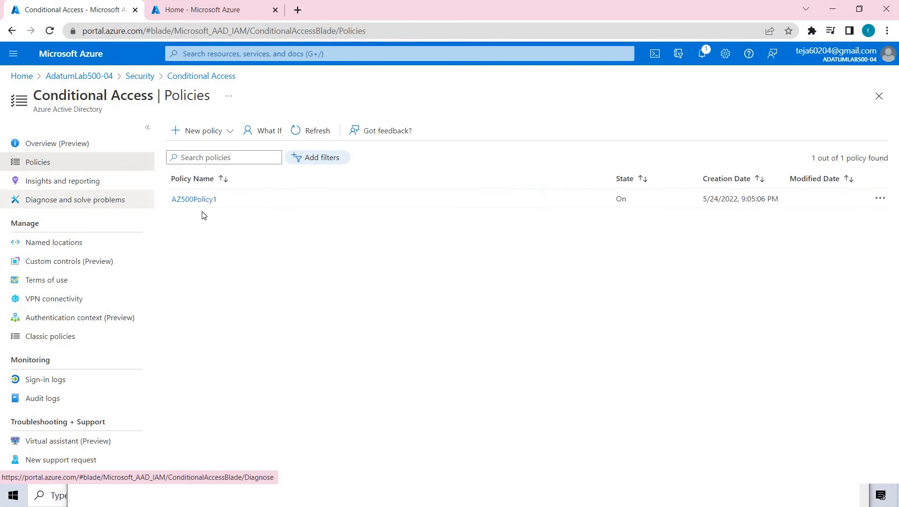
pyautogui.click(195, 200)
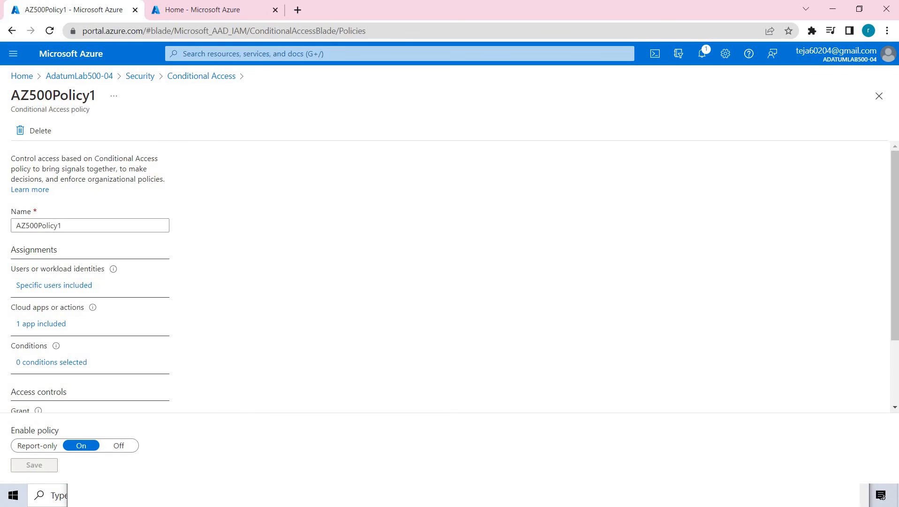
# Review the assignments and access controls of AZ500Policy1 and delete the policy
pyautogui.scroll(-2, 407, 297)
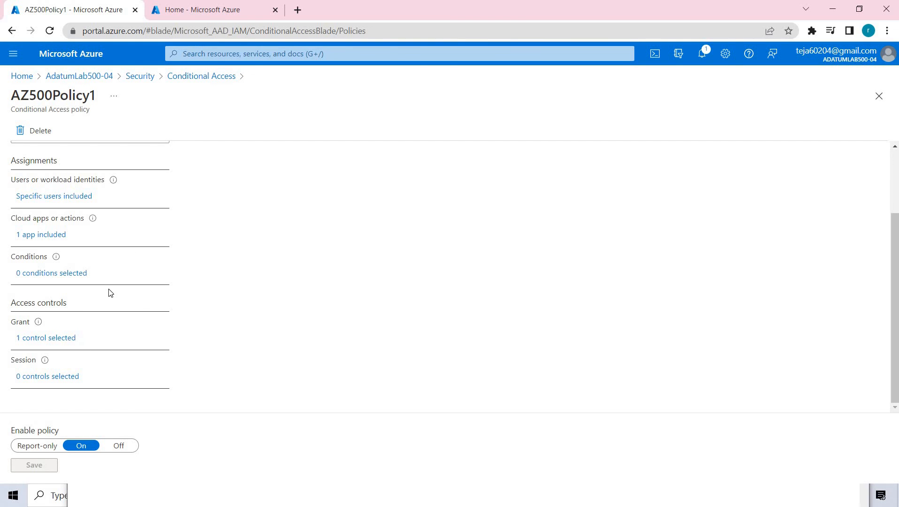
pyautogui.scroll(2, 109, 291)
pyautogui.click(52, 129)
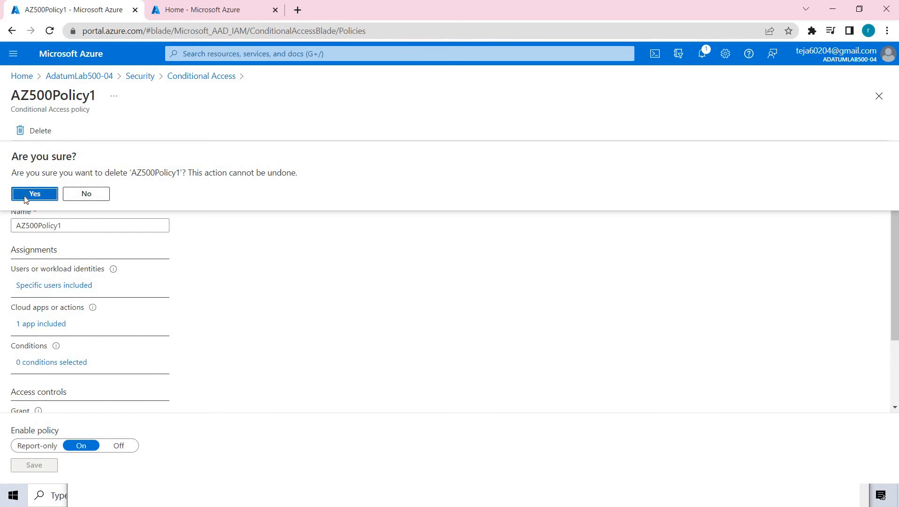
pyautogui.click(26, 195)
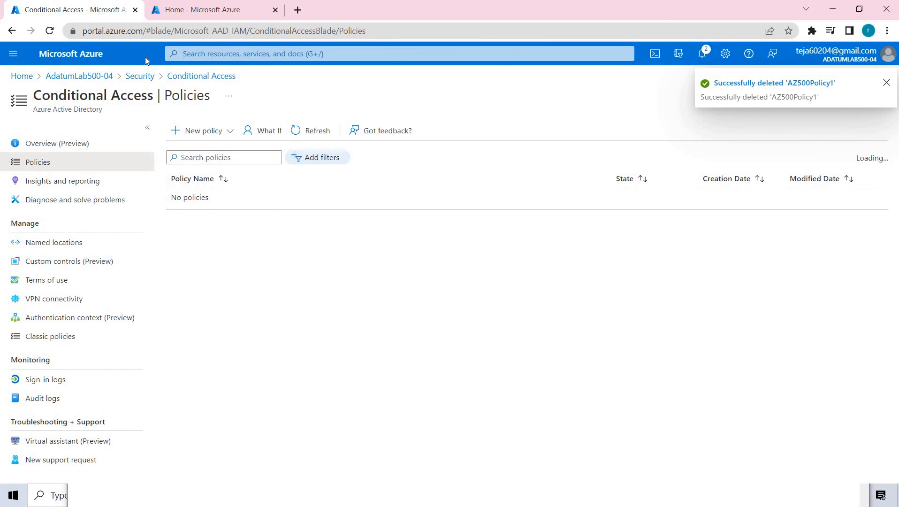
# Reload the Conditional Access policies page and check whether AZ500Policy1 still opens, returning to the policies list
pyautogui.click(50, 31)
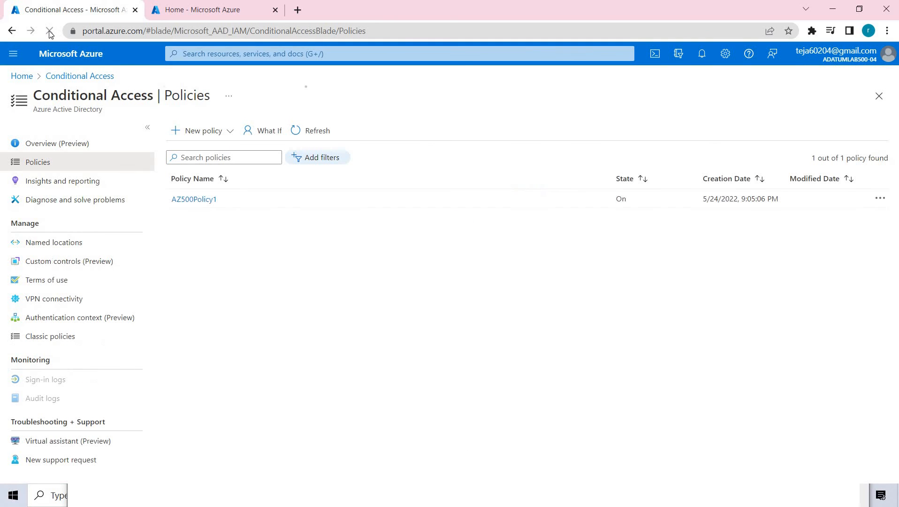
pyautogui.click(701, 56)
pyautogui.click(738, 67)
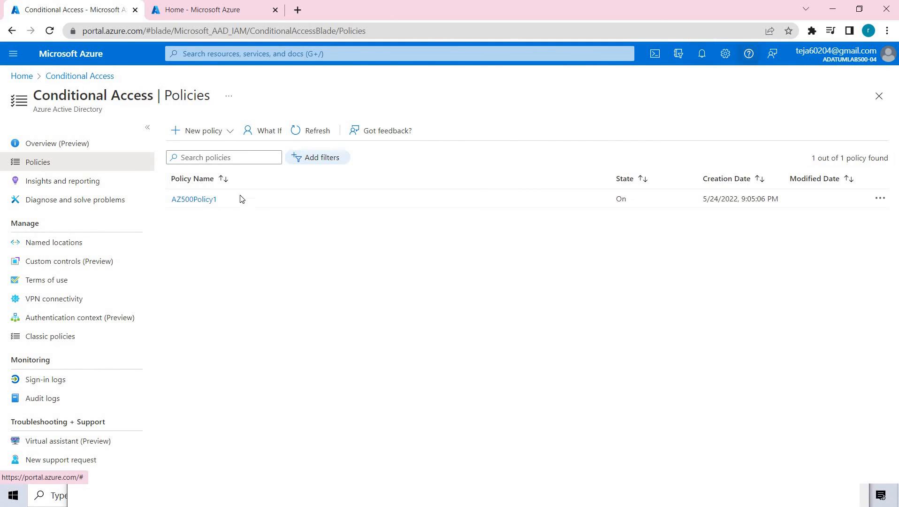
pyautogui.click(182, 201)
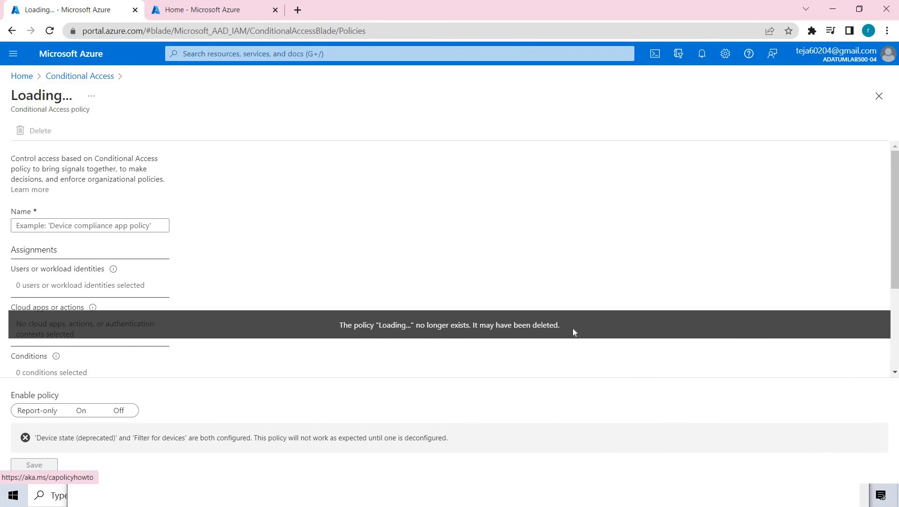
pyautogui.click(60, 76)
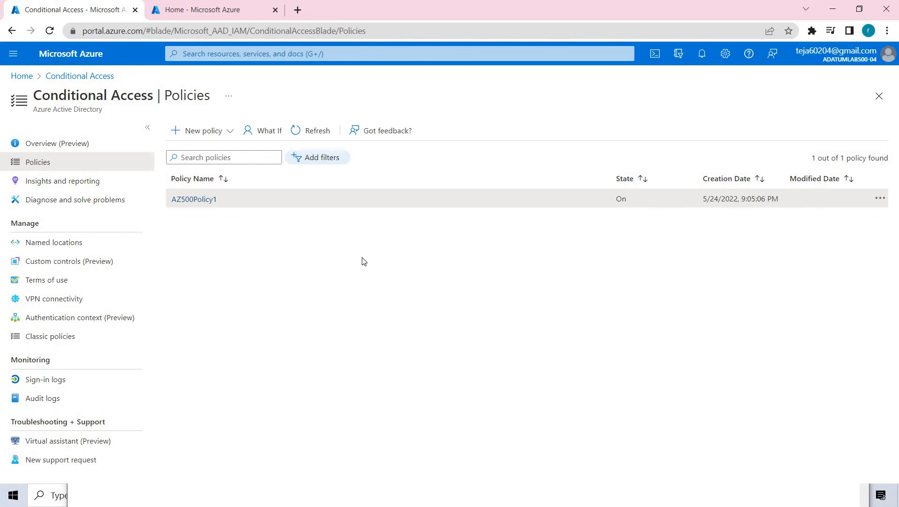
# Open portal.azure.com/#home in a new incognito window to test signing in after the policy deletion
pyautogui.hotkey('ctrl', 'shift', 'n')
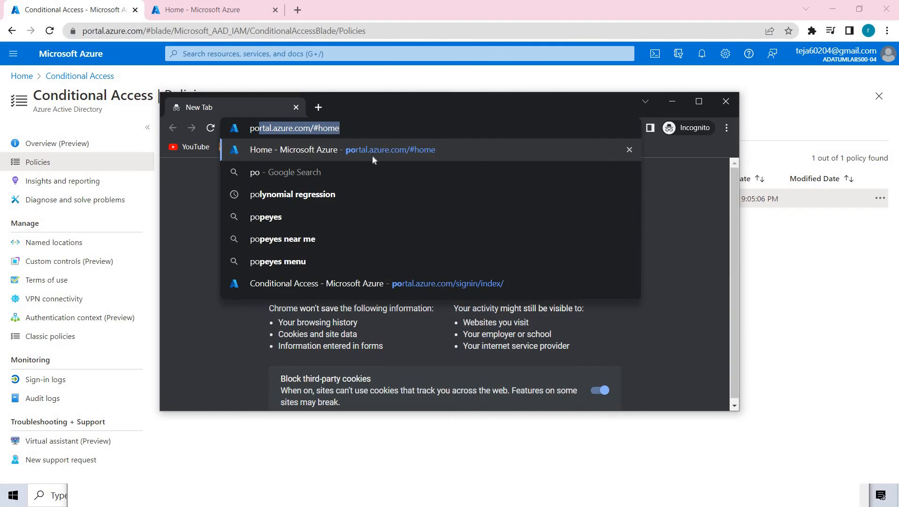
pyautogui.press('Return')
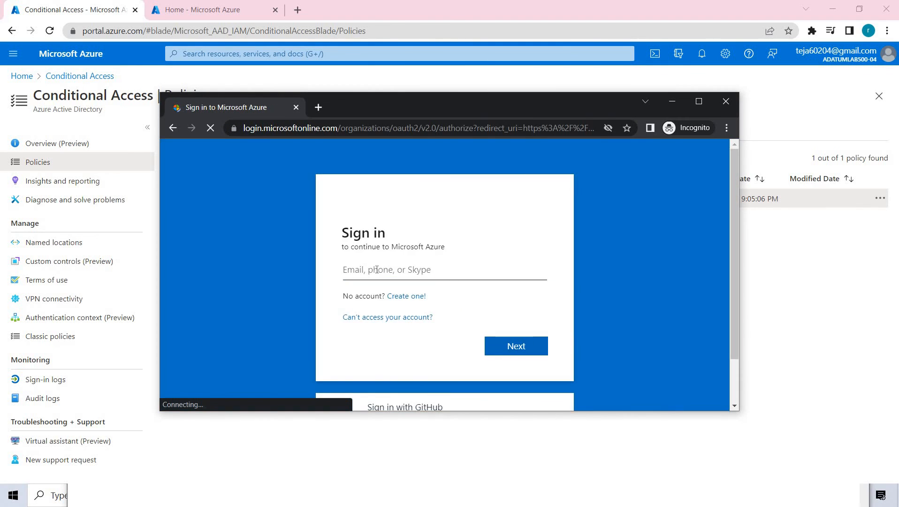
pyautogui.doubleClick(387, 266)
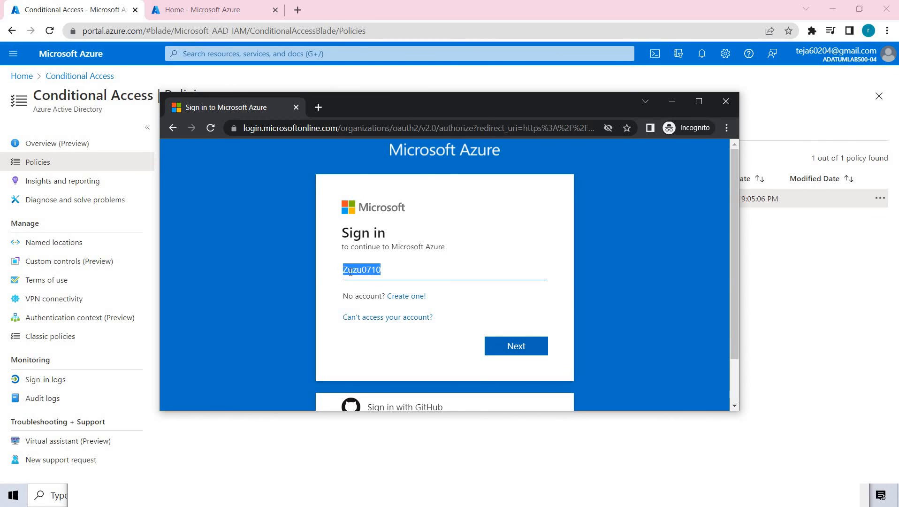
pyautogui.press('BackSpace')
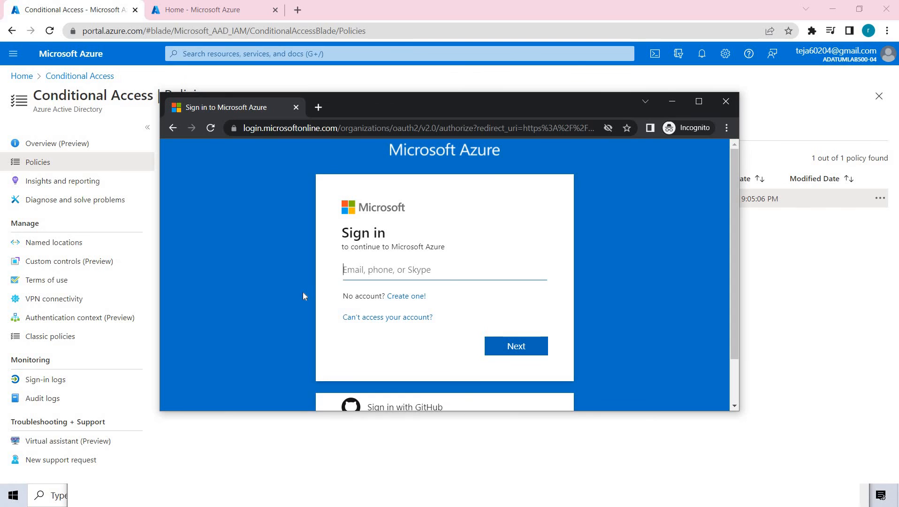
# Paste the copied aaduser3 sign-in name, change its number to 2 for aaduser2, and submit it
pyautogui.click(215, 80)
pyautogui.hotkey('alt', 'Tab')
pyautogui.hotkey('alt', 'Tab')
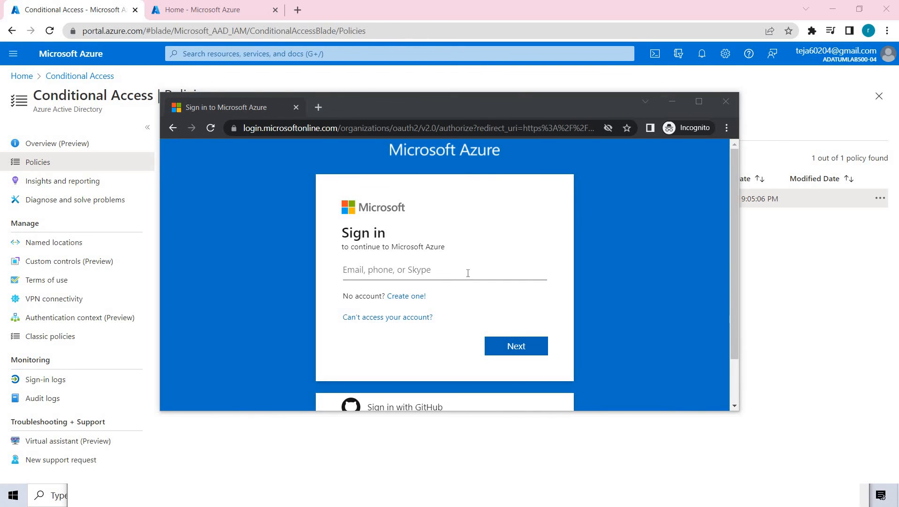
pyautogui.click(454, 276)
pyautogui.hotkey('ctrl', 'v')
pyautogui.click(377, 270)
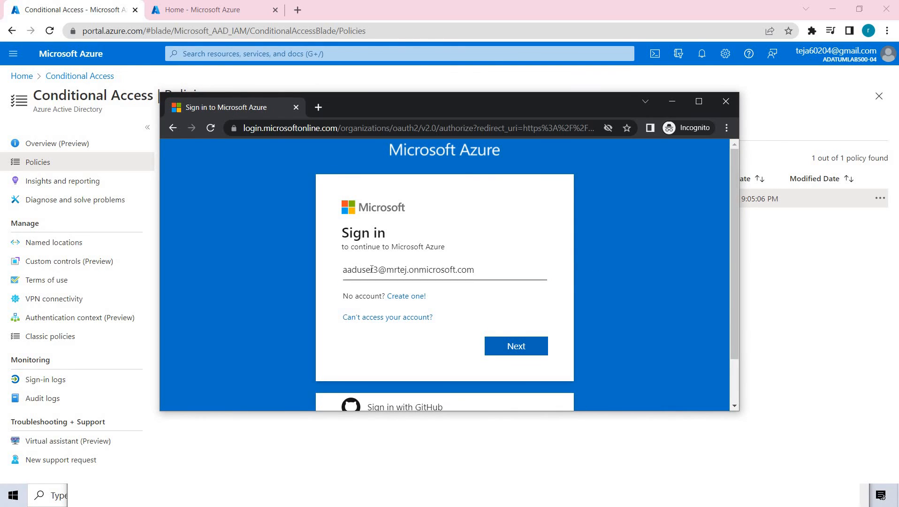
pyautogui.press('BackSpace')
pyautogui.write('2')
pyautogui.click(515, 346)
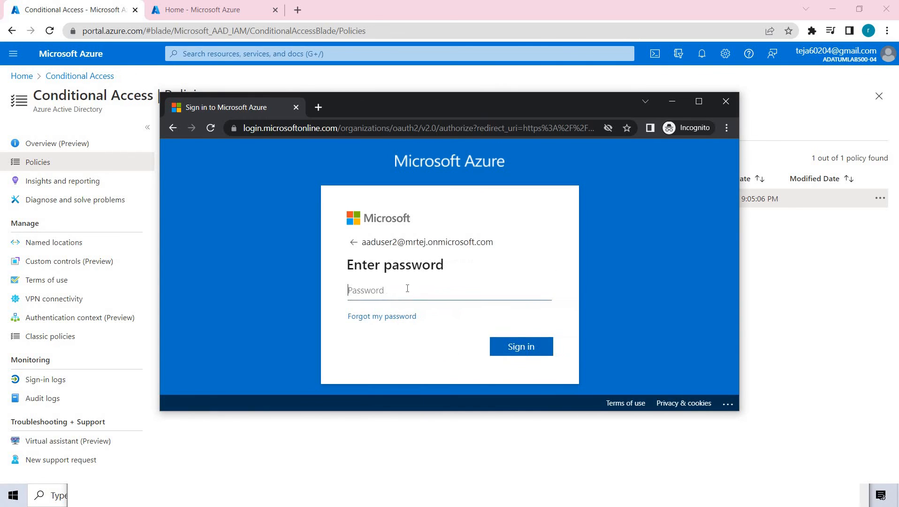
# Sign in with aaduser2's account password and decline to stay signed in
pyautogui.write('••••••••••••')
pyautogui.press('Return')
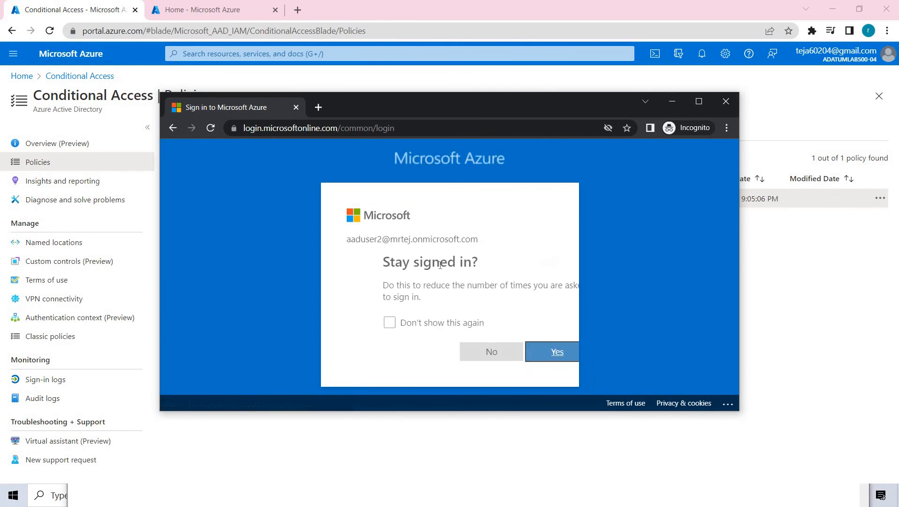
pyautogui.click(449, 350)
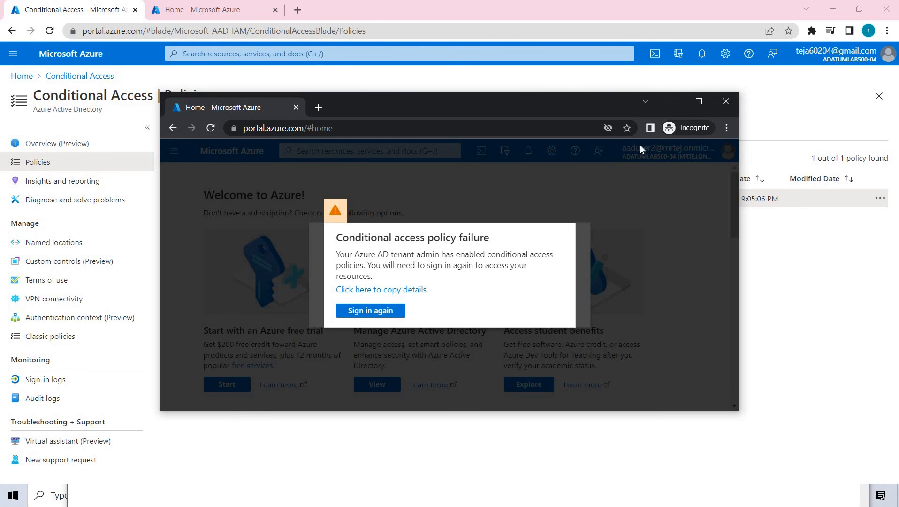
# Close the incognito window and refresh the Conditional Access policies list
pyautogui.click(726, 103)
pyautogui.click(303, 131)
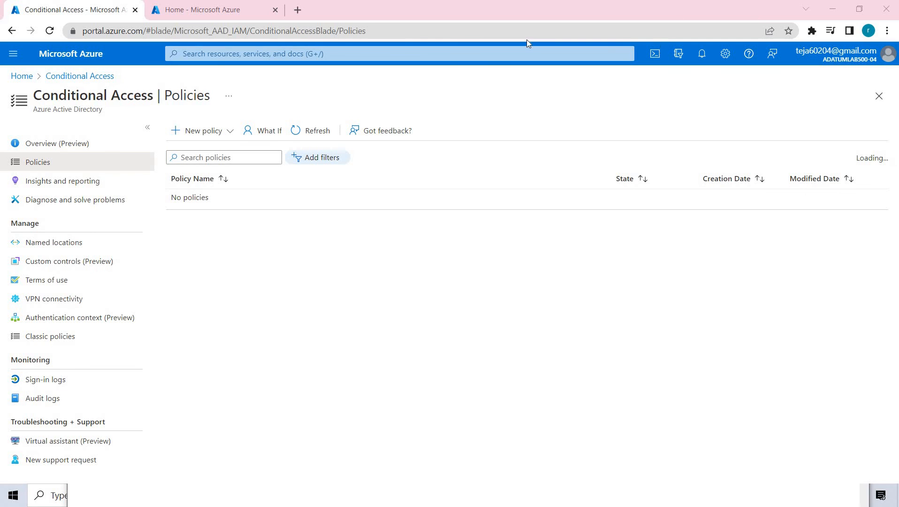
# Refresh the Conditional Access policies list again and return to the portal's home page
pyautogui.click(318, 136)
pyautogui.click(22, 77)
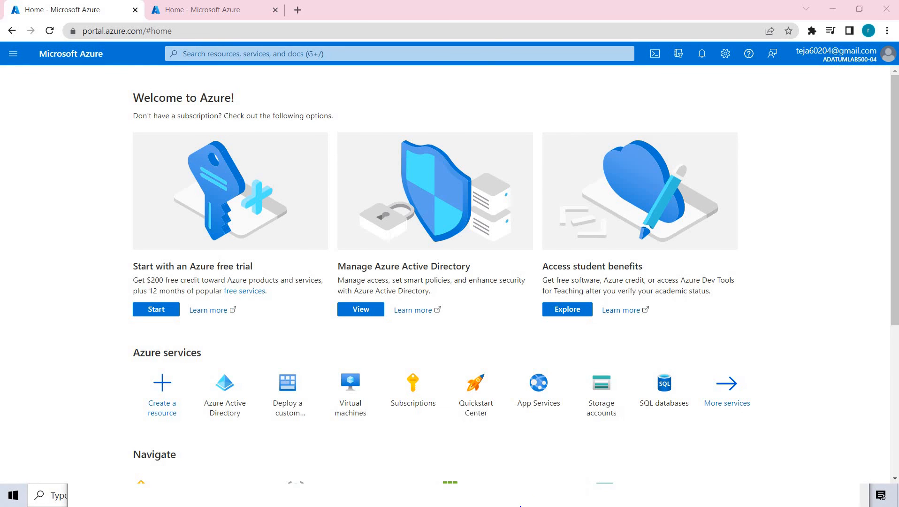
# Switch to the Snipping Tool lab diagram, circle aaduser3, tick the Identity protection box, and minimize the diagram
pyautogui.click(520, 506)
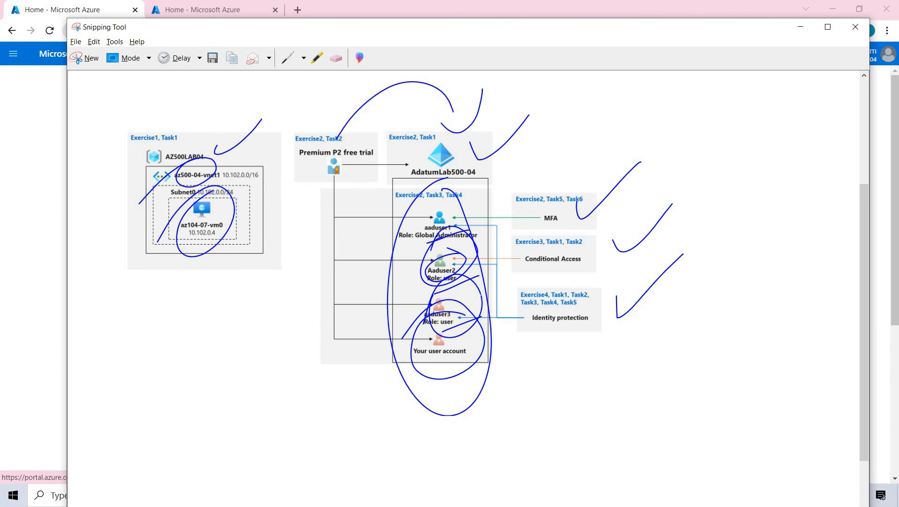
pyautogui.moveTo(479, 283)
pyautogui.mouseDown()
pyautogui.moveTo(470, 328)
pyautogui.moveTo(397, 306)
pyautogui.mouseUp()
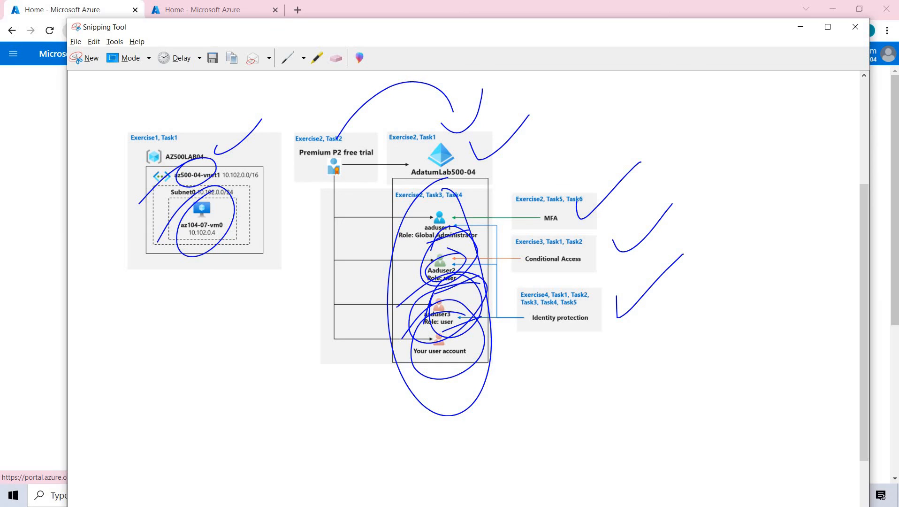
pyautogui.moveTo(533, 330); pyautogui.dragTo(629, 272)
pyautogui.click(800, 27)
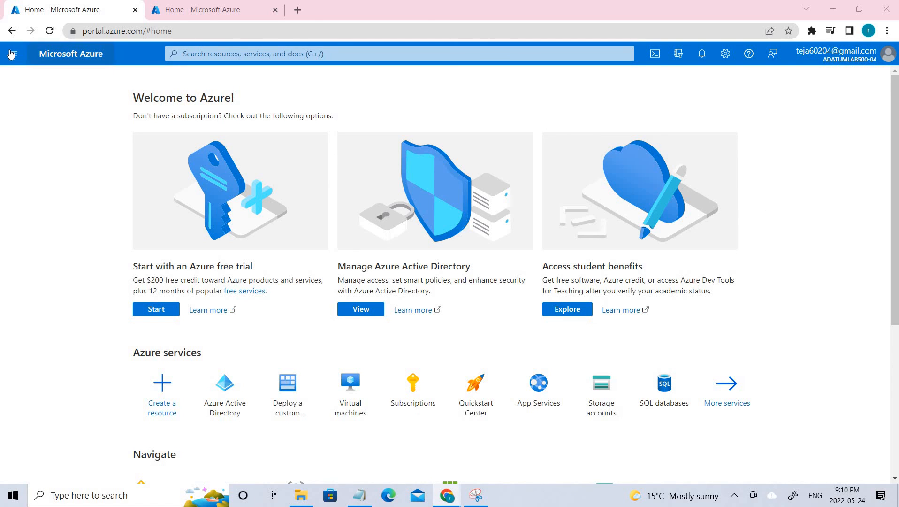
# Open Identity Protection from the Security settings of the AdatumLab500-04 Azure Active Directory and look over its overview
pyautogui.click(11, 54)
pyautogui.click(218, 396)
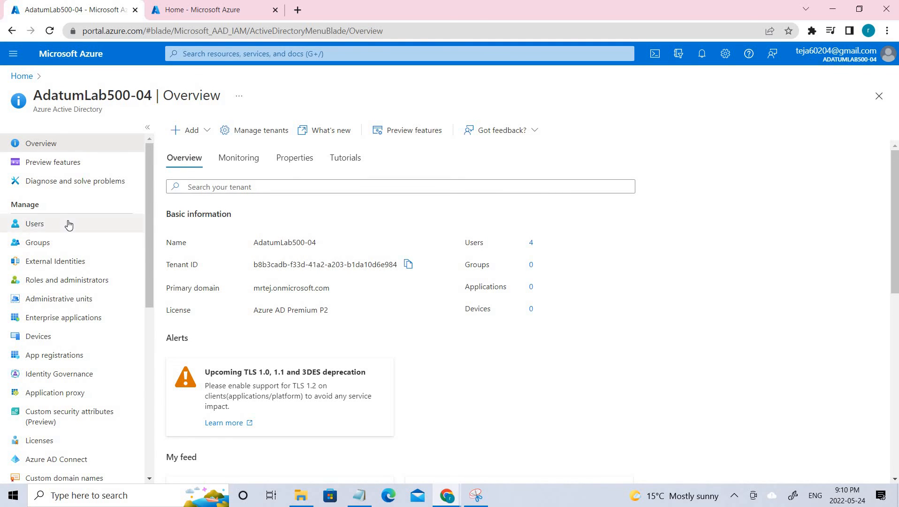
pyautogui.scroll(-5, 54, 230)
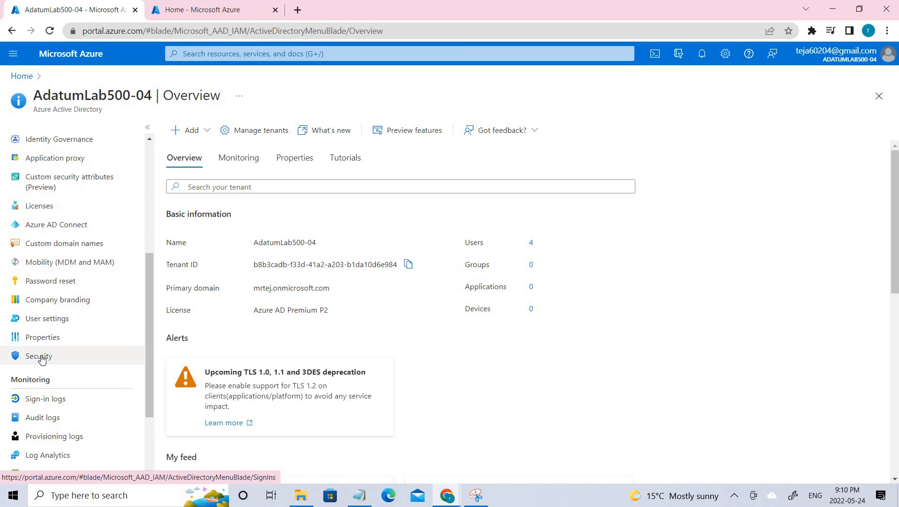
pyautogui.click(41, 357)
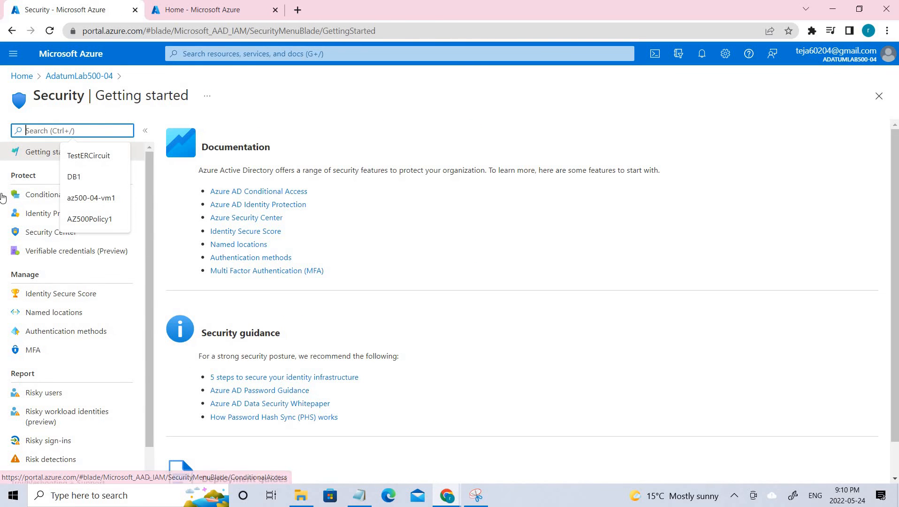
pyautogui.moveTo(4, 182); pyautogui.dragTo(24, 219)
pyautogui.click(44, 216)
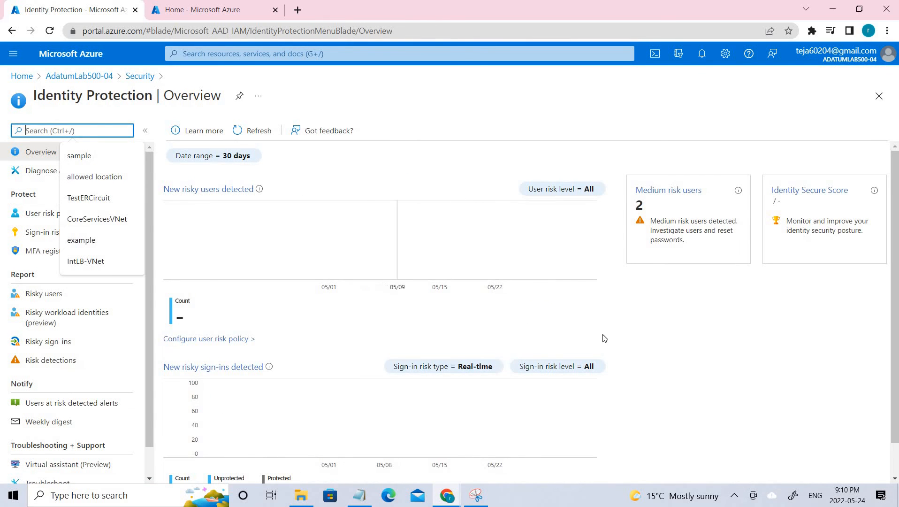
pyautogui.scroll(-1, 683, 344)
pyautogui.scroll(1, 612, 345)
pyautogui.click(646, 347)
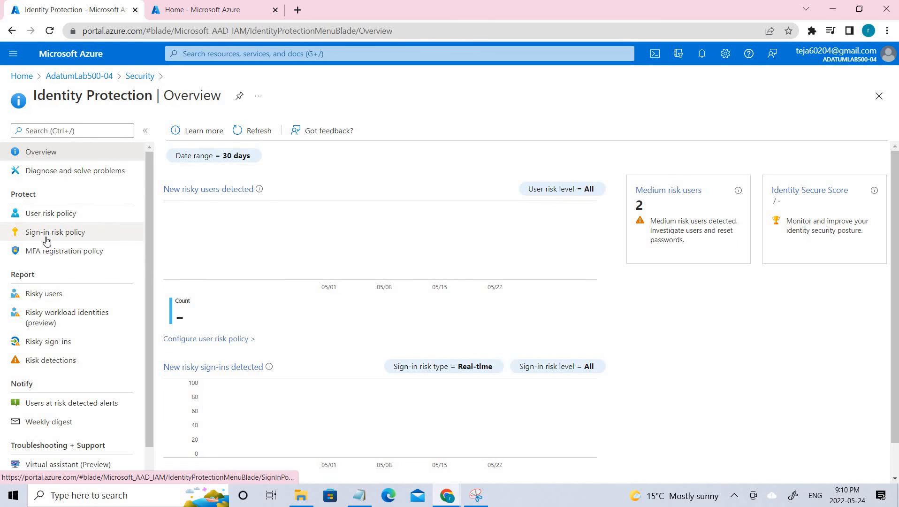
# Open the user risk policy and examine which users its assignment includes and excludes
pyautogui.click(50, 216)
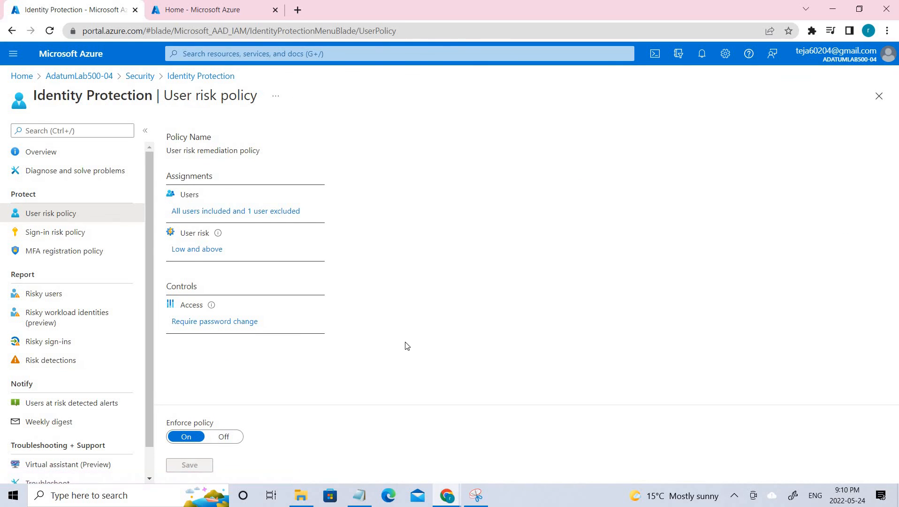
pyautogui.moveTo(215, 154); pyautogui.dragTo(335, 266)
pyautogui.click(335, 266)
pyautogui.click(266, 210)
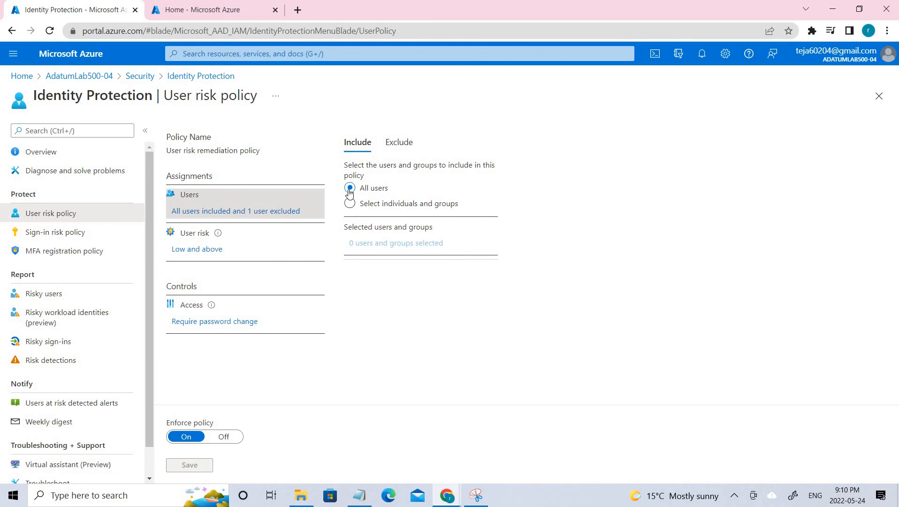
pyautogui.click(410, 144)
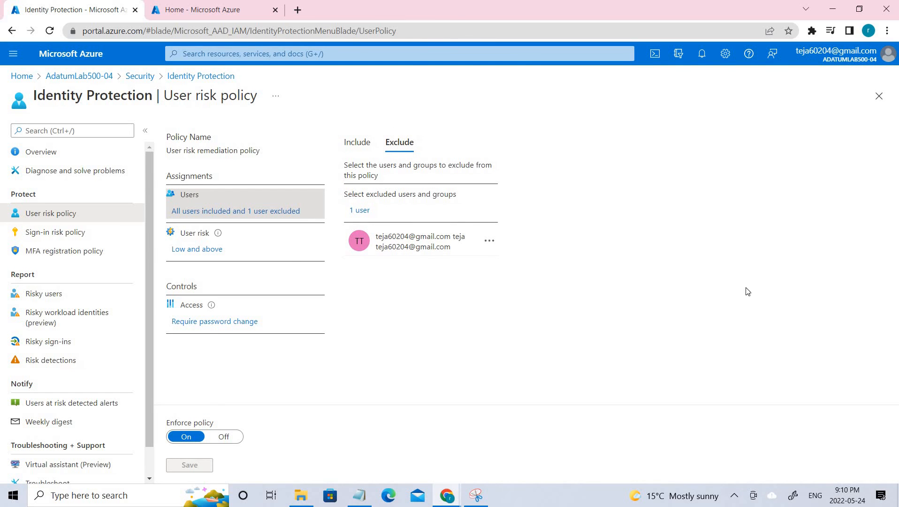
# Check the user risk policy's access control and enforcement setting, and close the access settings
pyautogui.click(231, 322)
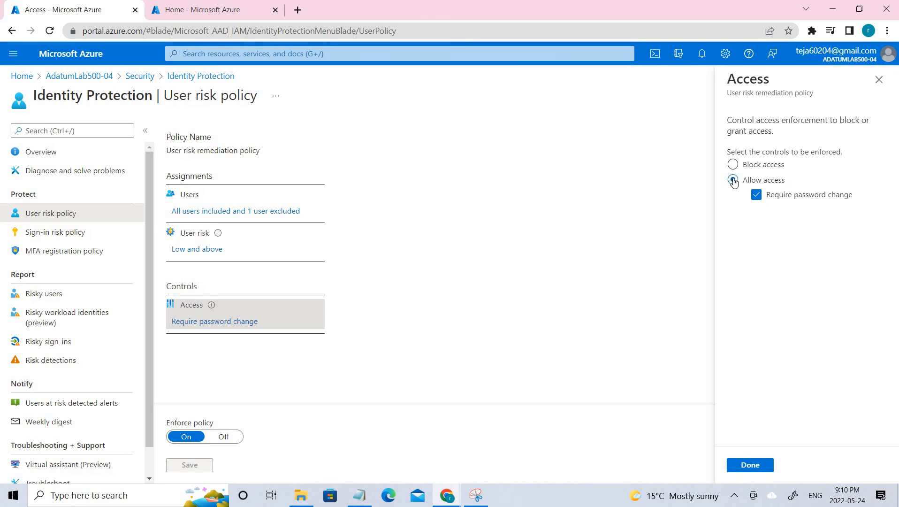
pyautogui.moveTo(853, 194); pyautogui.dragTo(765, 195)
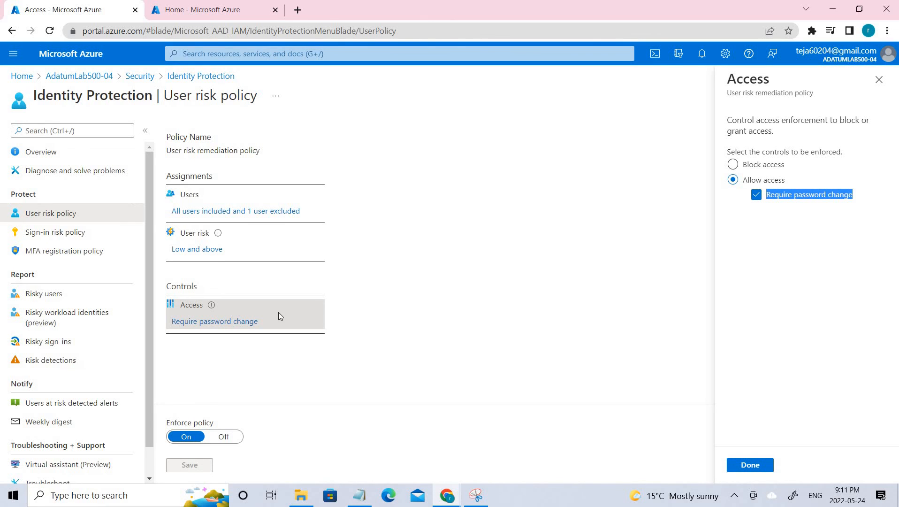
pyautogui.moveTo(214, 424); pyautogui.dragTo(157, 430)
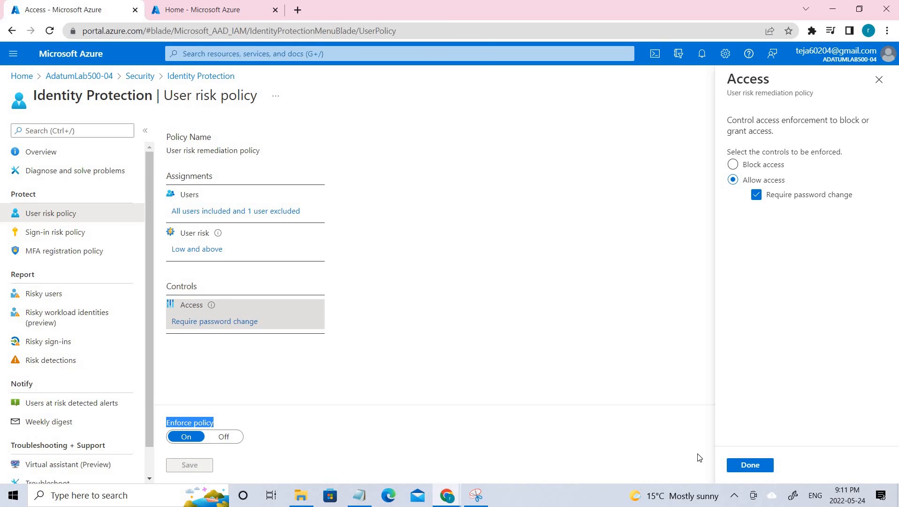
pyautogui.click(749, 465)
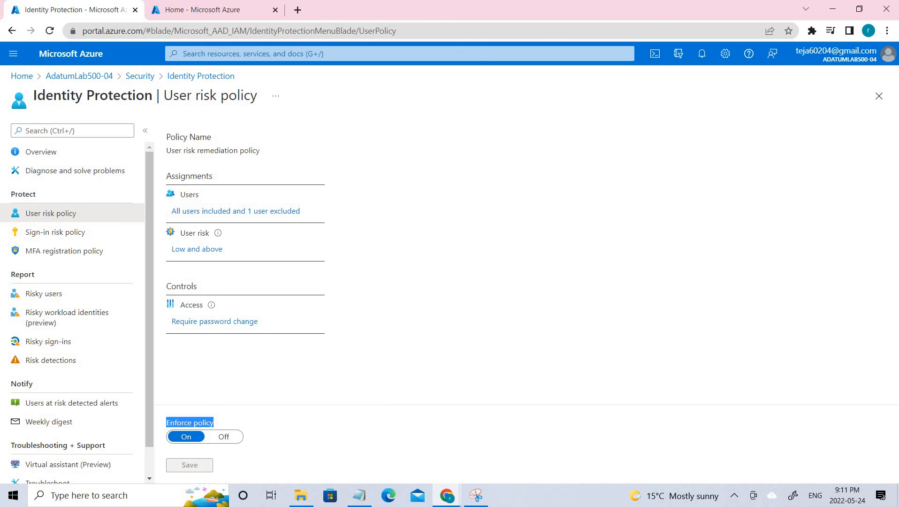
# Review the sign-in risk policy's users, sign-in risk level, access control and enforcement setting, and close the access settings
pyautogui.click(81, 238)
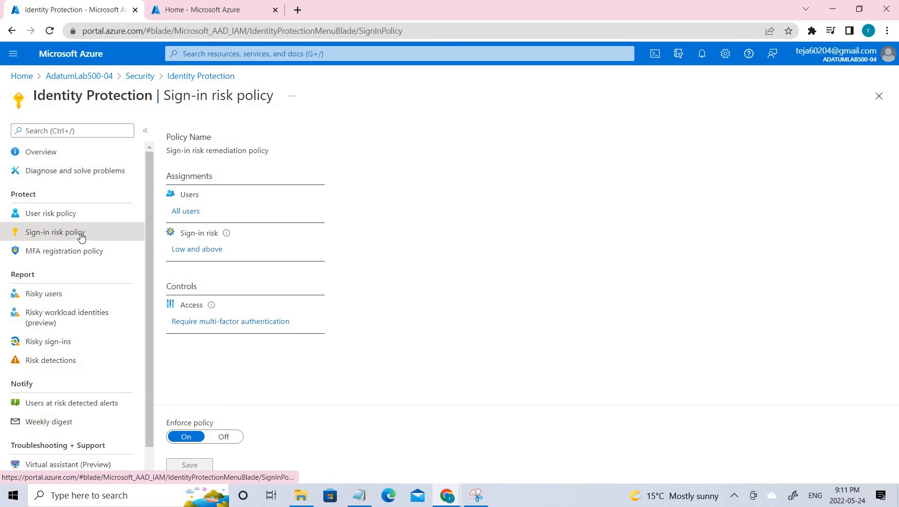
pyautogui.click(178, 215)
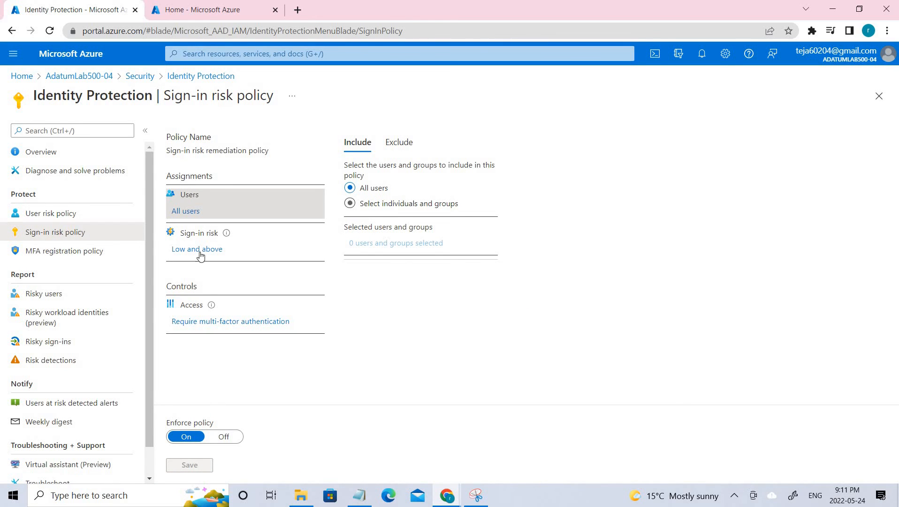
pyautogui.click(277, 254)
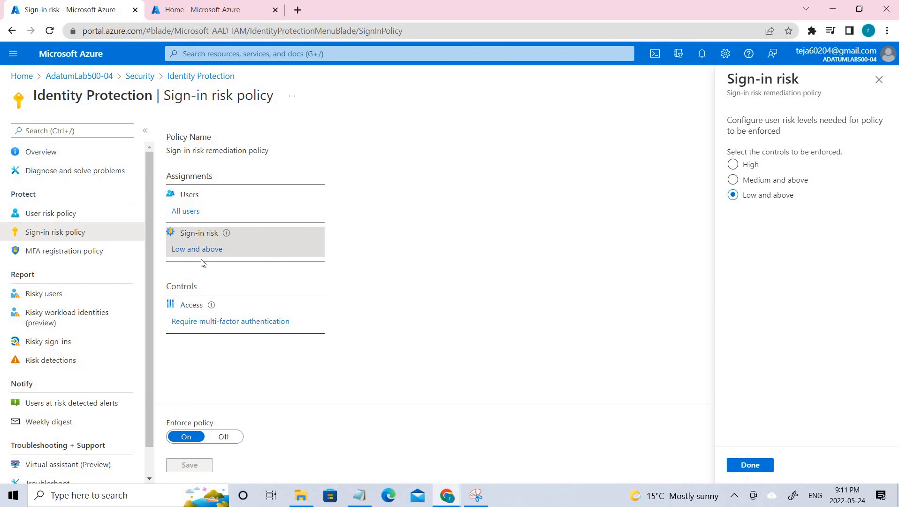
pyautogui.click(208, 324)
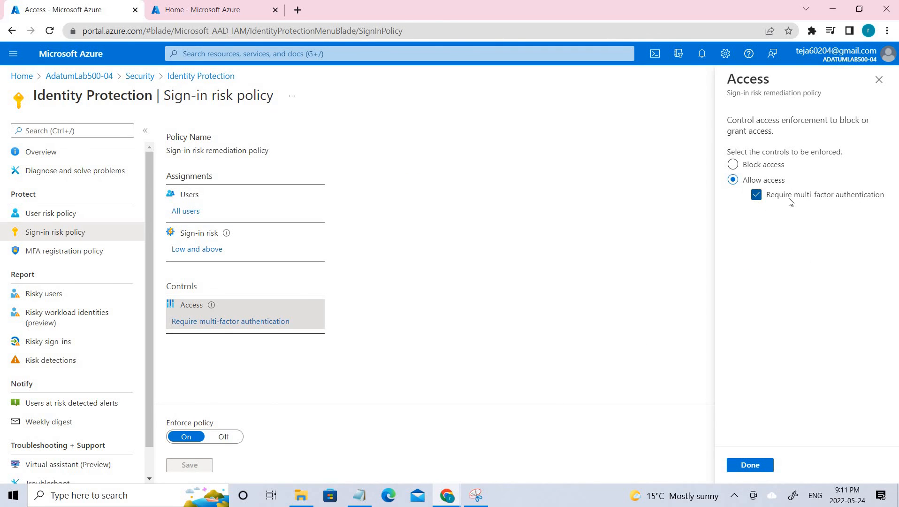
pyautogui.moveTo(784, 197); pyautogui.dragTo(893, 289)
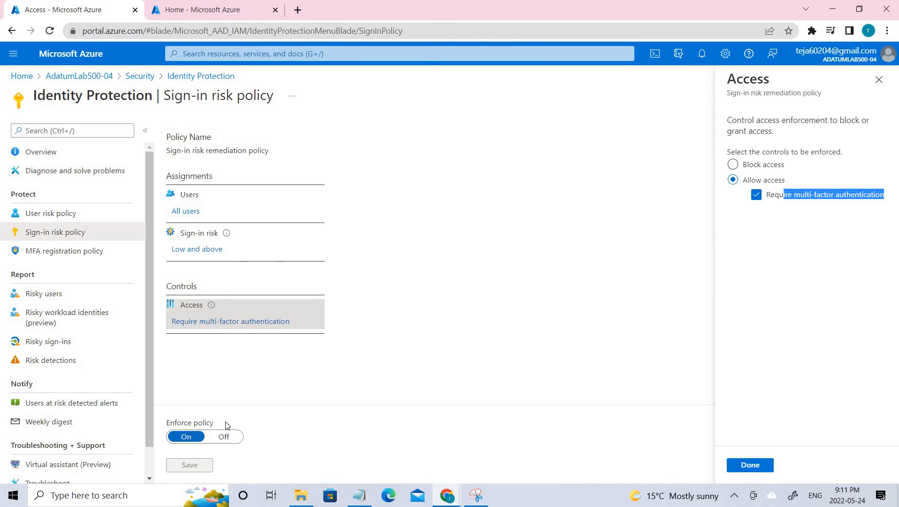
pyautogui.moveTo(167, 422); pyautogui.dragTo(245, 409)
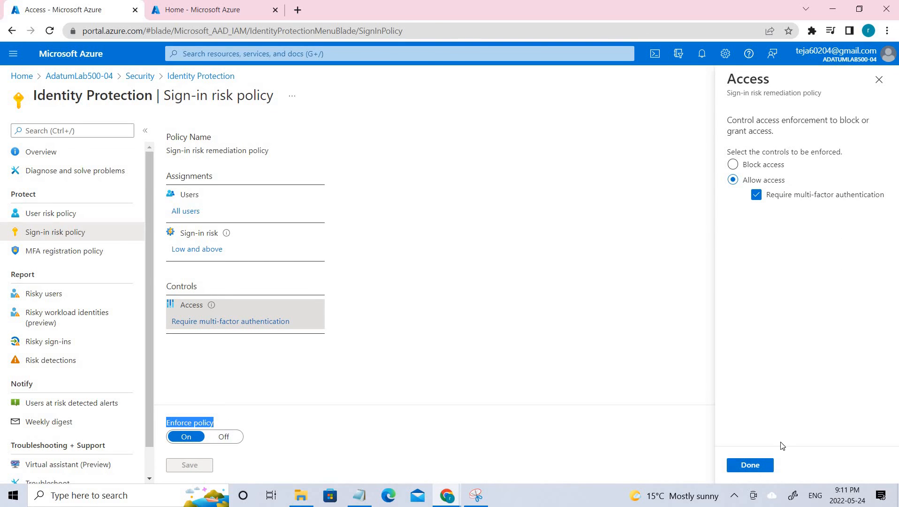
pyautogui.click(750, 464)
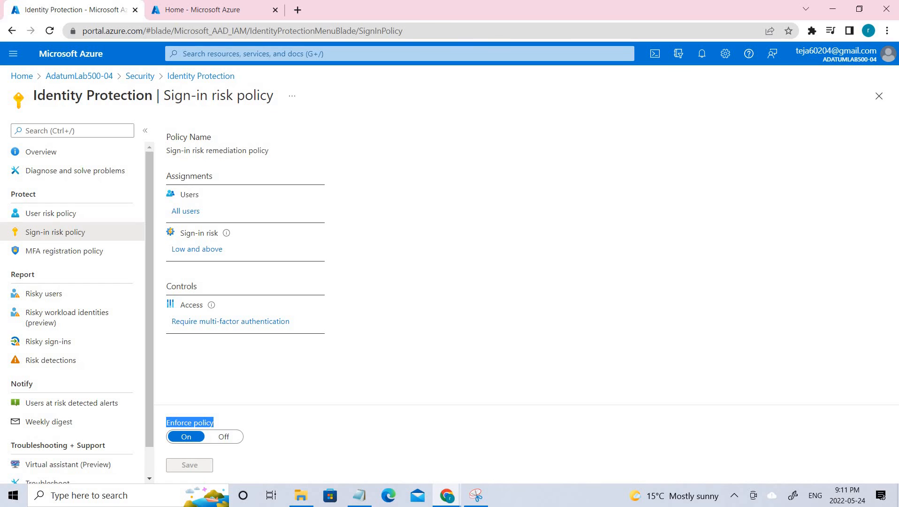
# Switch to the portal session for the Default Directory and check the current directory in the directory settings
pyautogui.click(198, 6)
pyautogui.click(85, 6)
pyautogui.click(865, 64)
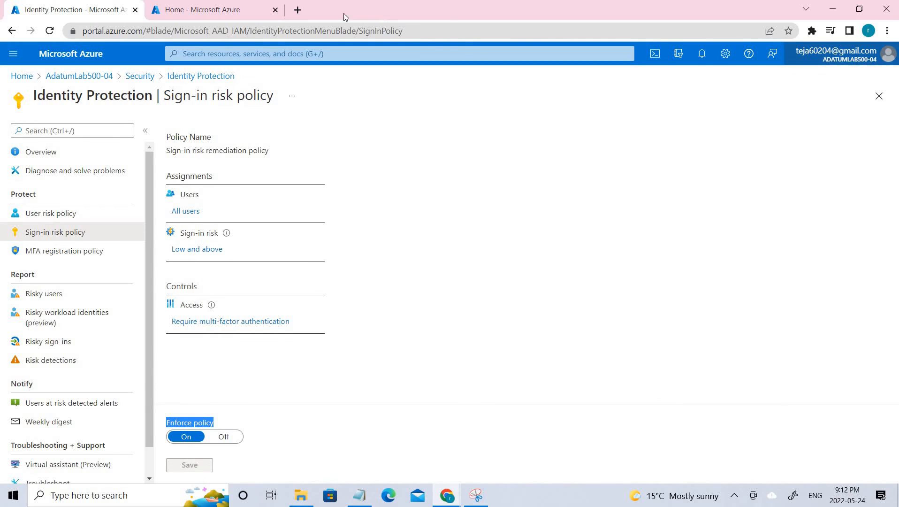
pyautogui.click(211, 6)
pyautogui.click(837, 55)
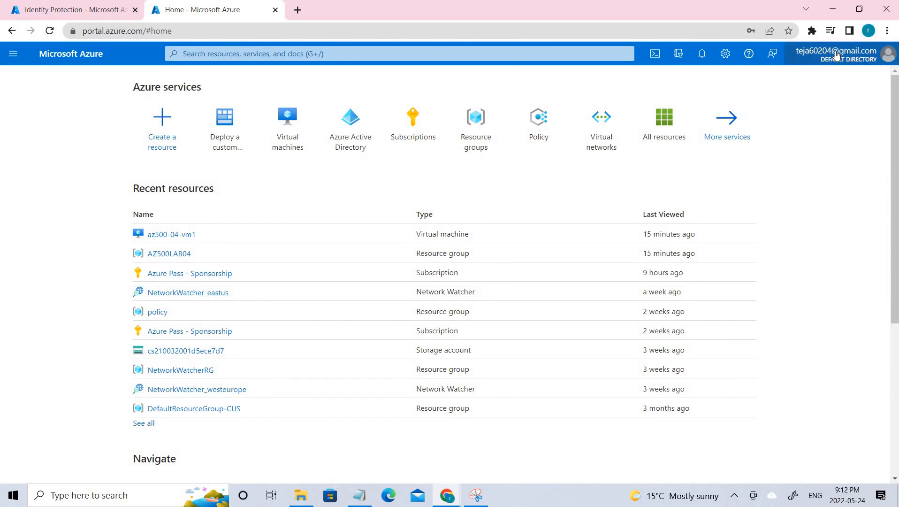
pyautogui.click(810, 156)
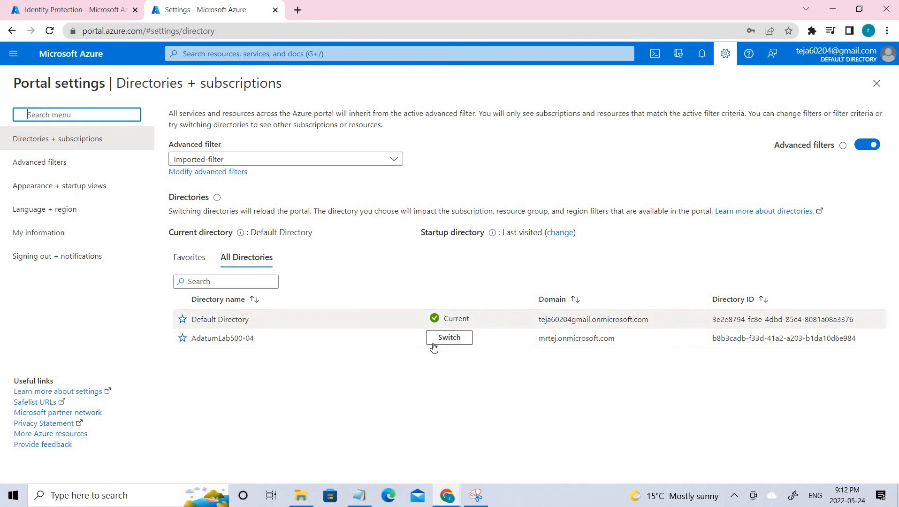
pyautogui.tripleClick(190, 319)
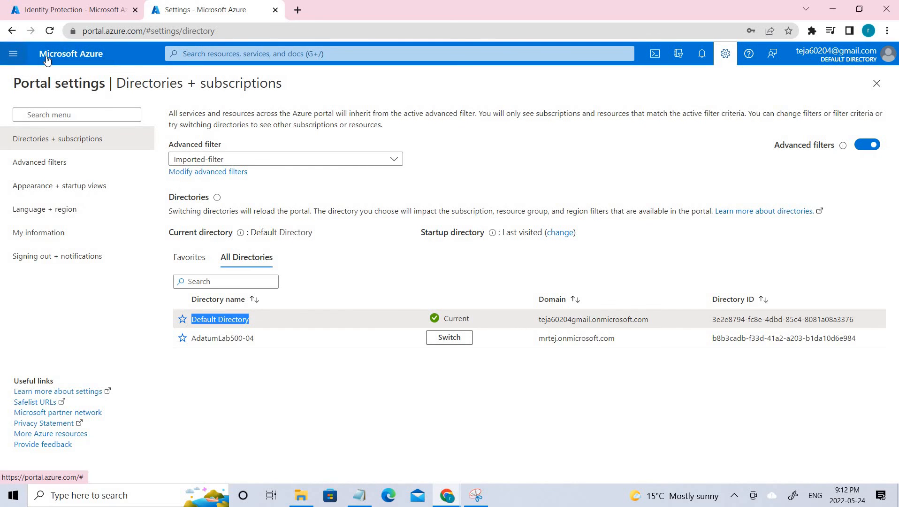
# Open the Virtual machines list, and circle the Exercise1, Task1 block in the Snipping Tool lab diagram before minimizing it
pyautogui.click(25, 57)
pyautogui.click(296, 145)
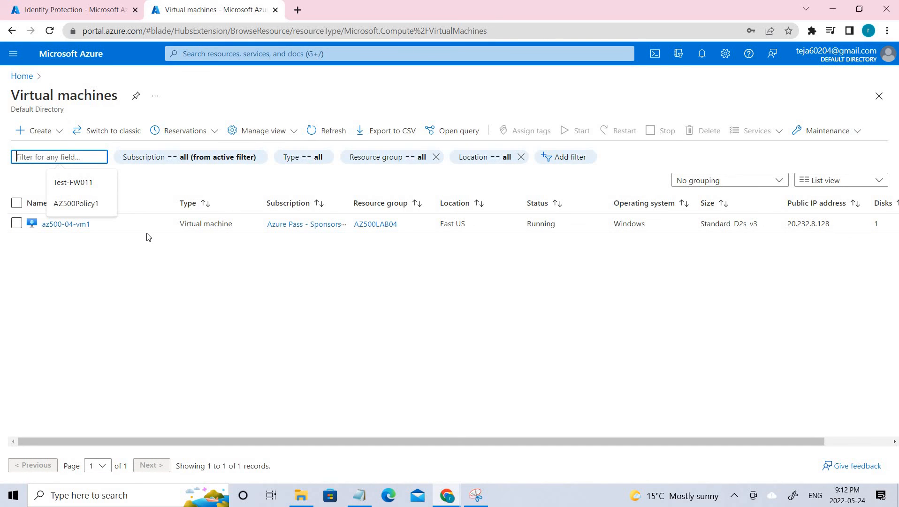
pyautogui.click(475, 496)
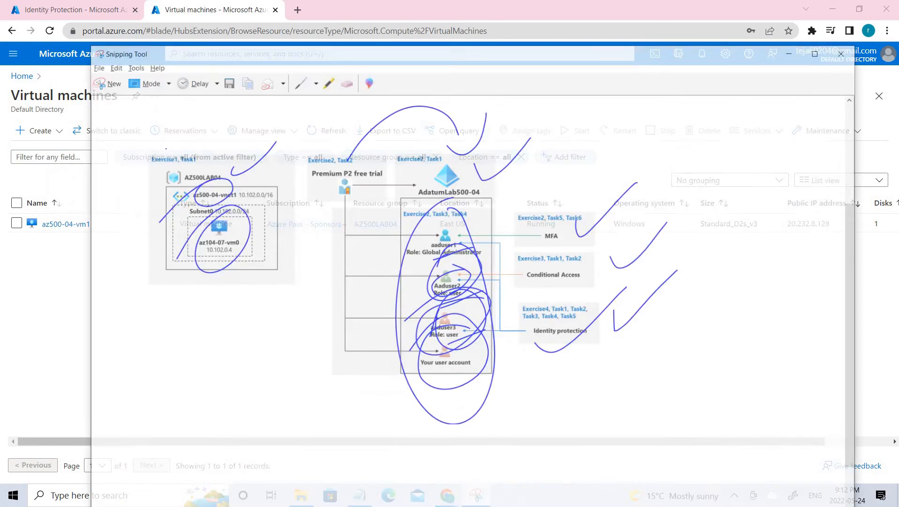
pyautogui.moveTo(174, 101)
pyautogui.mouseDown()
pyautogui.moveTo(169, 284)
pyautogui.moveTo(263, 126)
pyautogui.moveTo(104, 185)
pyautogui.mouseUp()
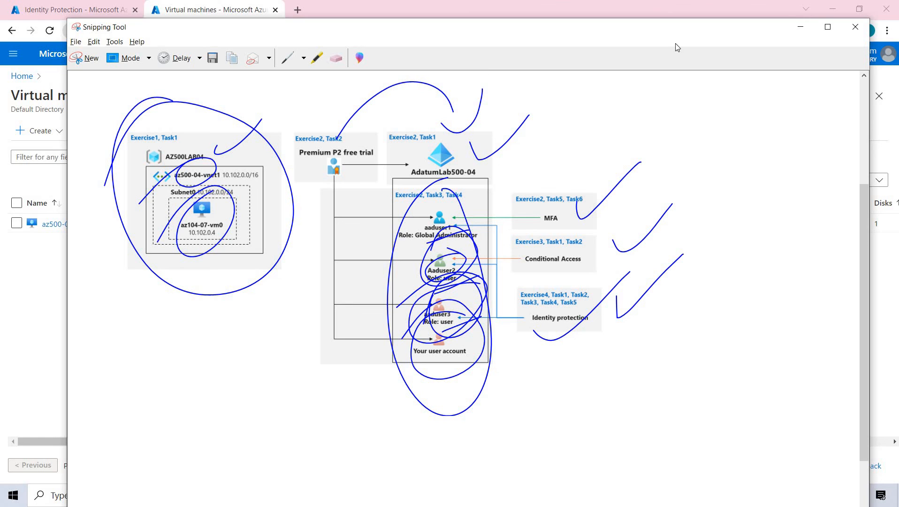
pyautogui.click(801, 27)
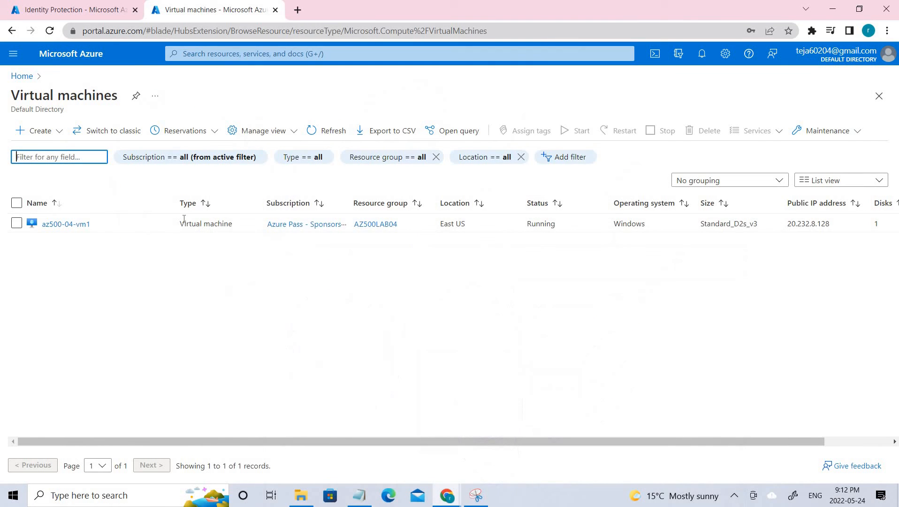
# Open the az500-04-vm1 virtual machine, check its overview page, and return to the virtual machines list
pyautogui.click(74, 224)
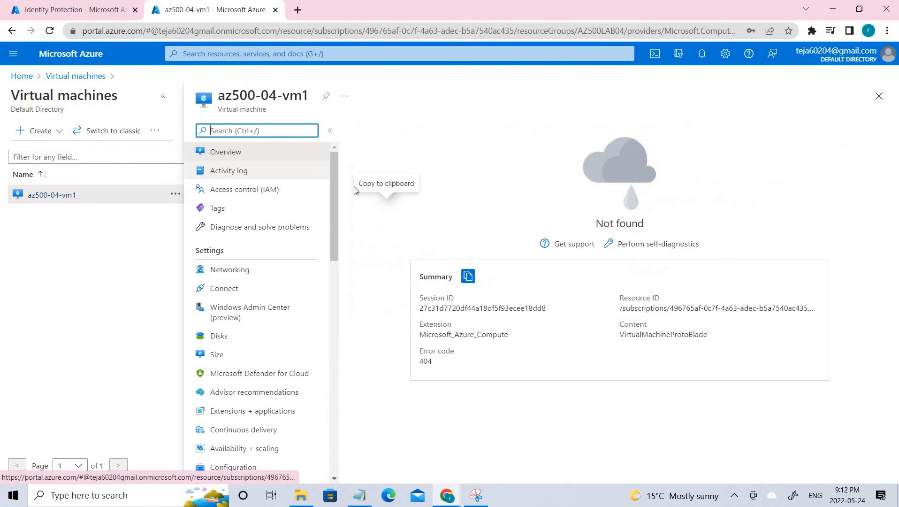
pyautogui.click(230, 173)
pyautogui.click(235, 155)
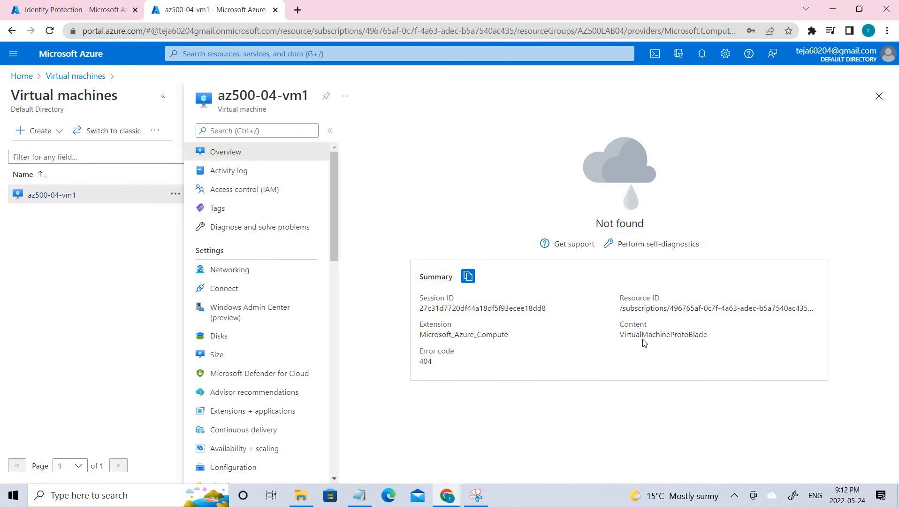
pyautogui.click(879, 96)
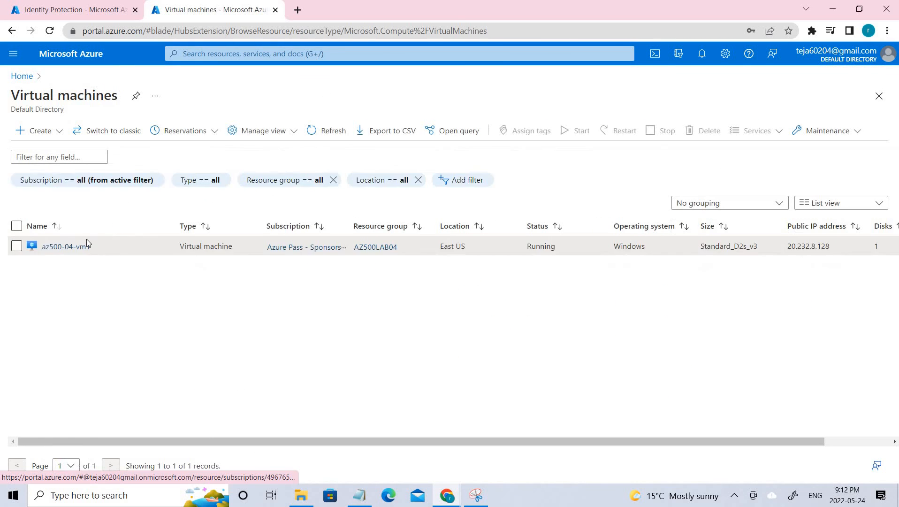
# Open the az500-04-vm1 virtual machine and examine its overview, activity log and access control pages
pyautogui.click(70, 226)
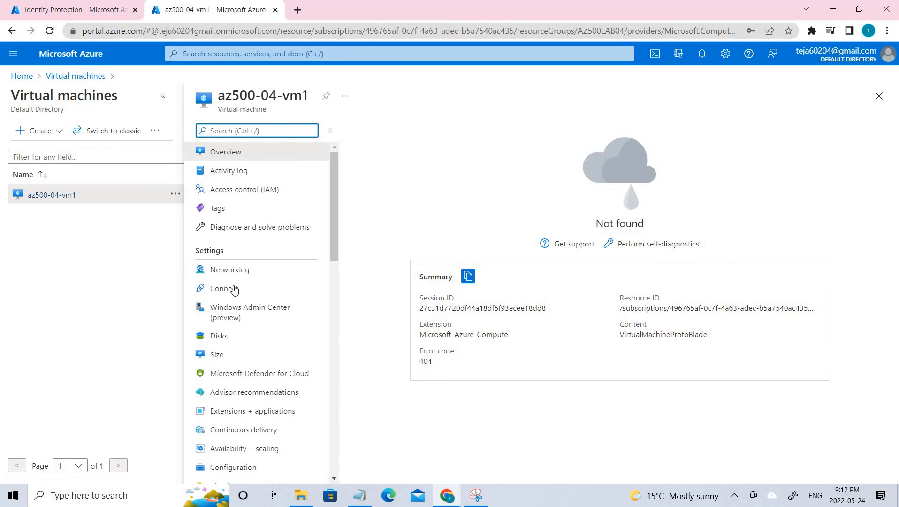
pyautogui.click(225, 175)
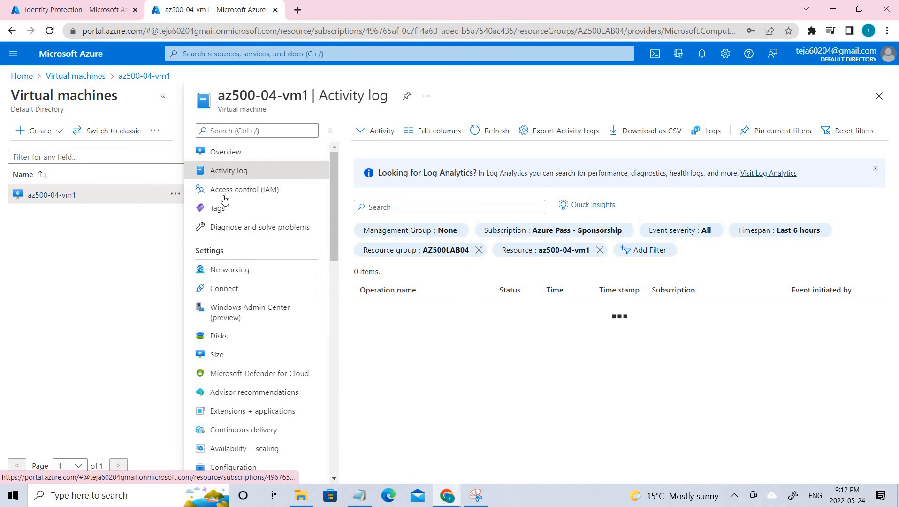
pyautogui.click(223, 196)
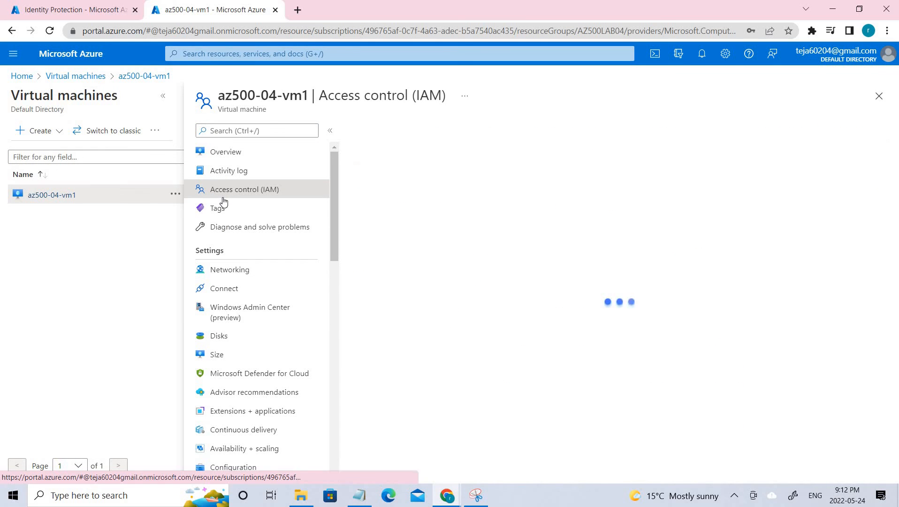
pyautogui.click(230, 172)
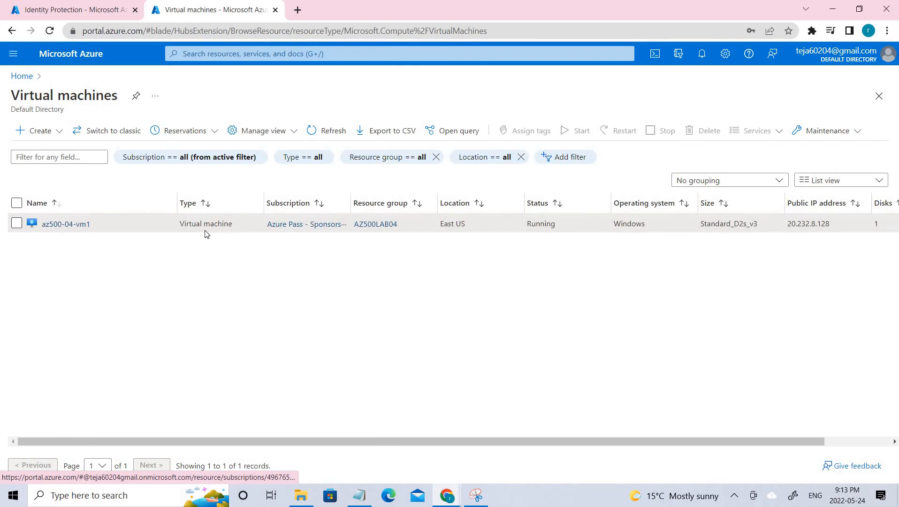
# Check the status, operating system and remaining columns of az500-04-vm1 in the virtual machines list
pyautogui.moveTo(495, 219); pyautogui.dragTo(659, 224)
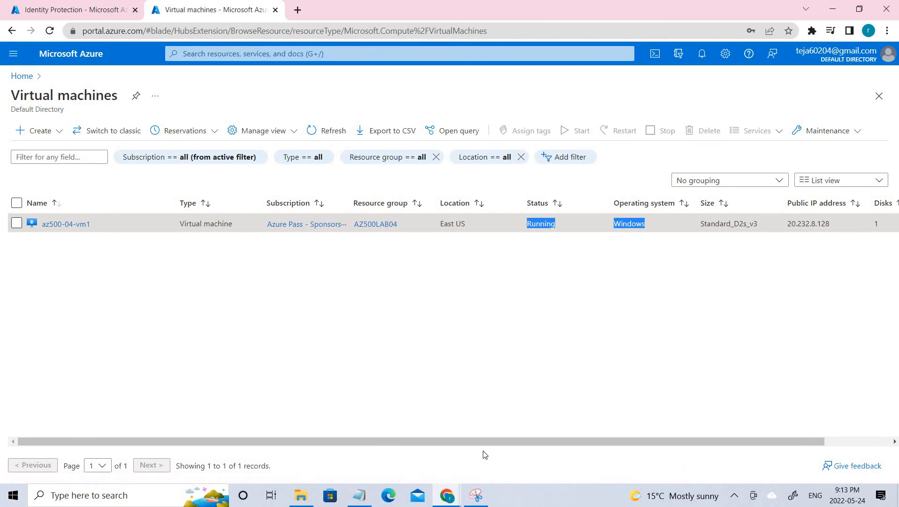
pyautogui.click(454, 492)
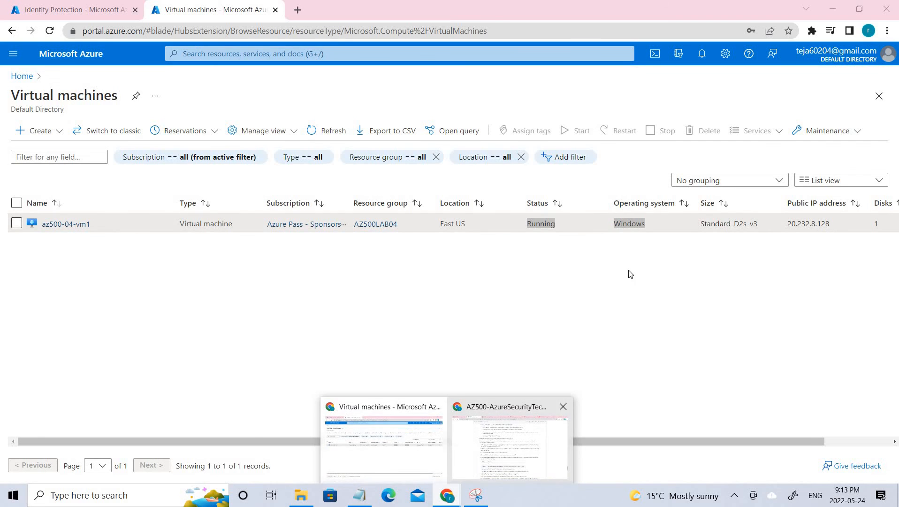
pyautogui.click(851, 237)
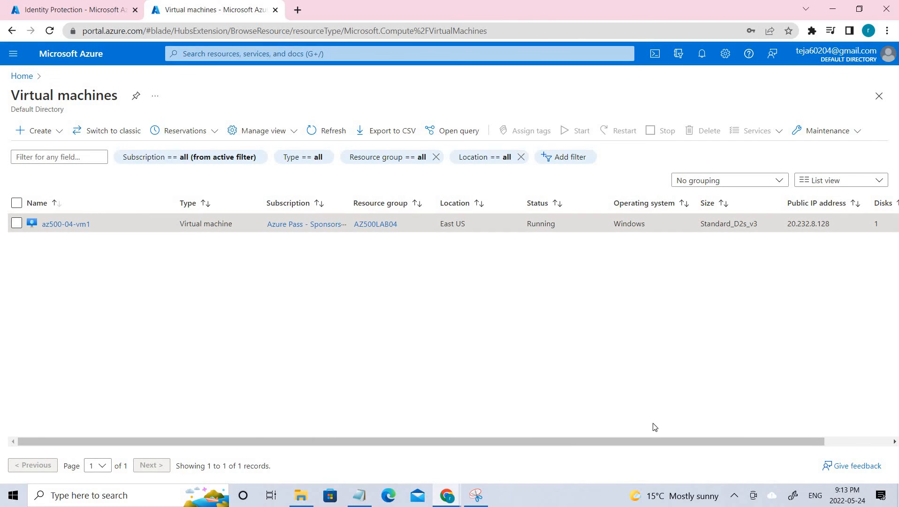
pyautogui.moveTo(652, 441); pyautogui.dragTo(794, 424)
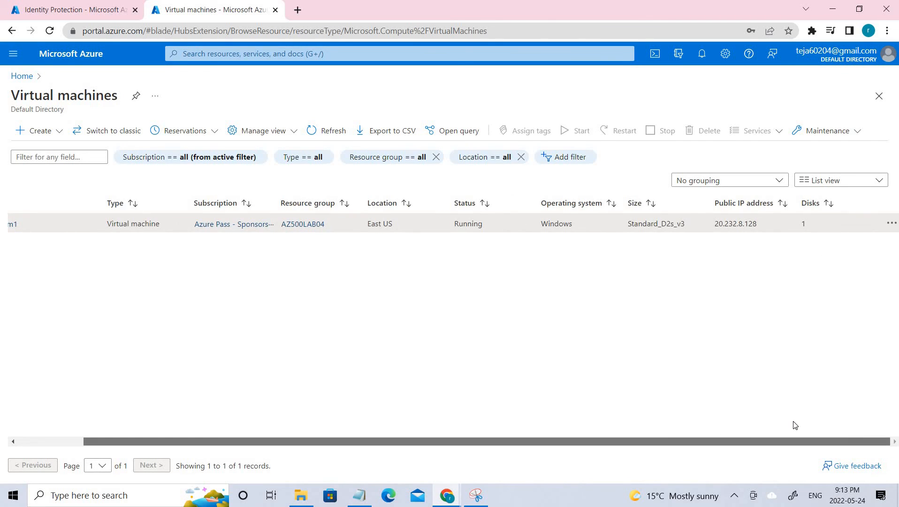
pyautogui.moveTo(443, 439); pyautogui.dragTo(376, 440)
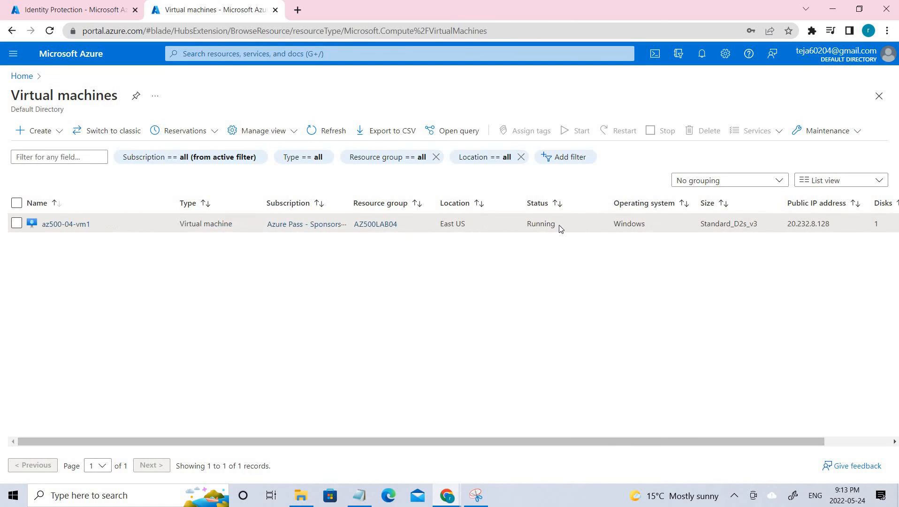
pyautogui.doubleClick(542, 224)
# Reopen az500-04-vm1, examine its overview error summary and activity log, and close the virtual machine page
pyautogui.click(66, 225)
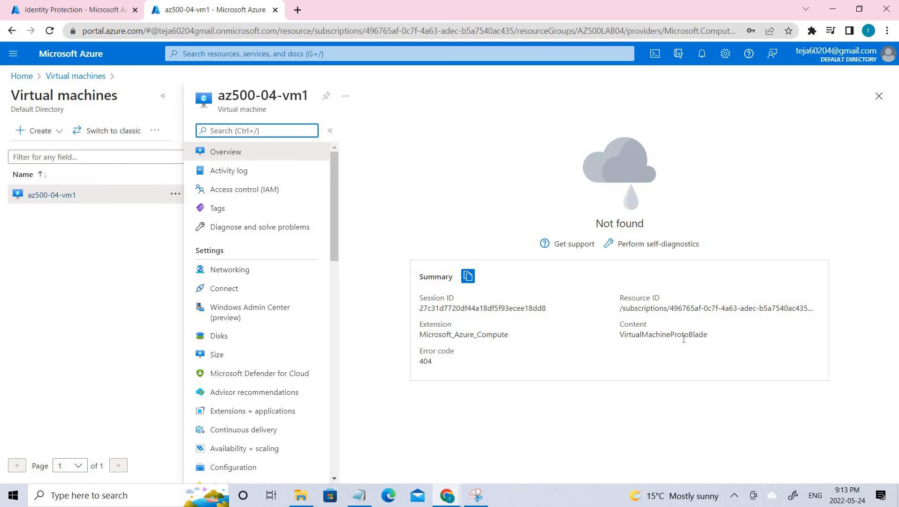
pyautogui.moveTo(709, 340); pyautogui.dragTo(533, 310)
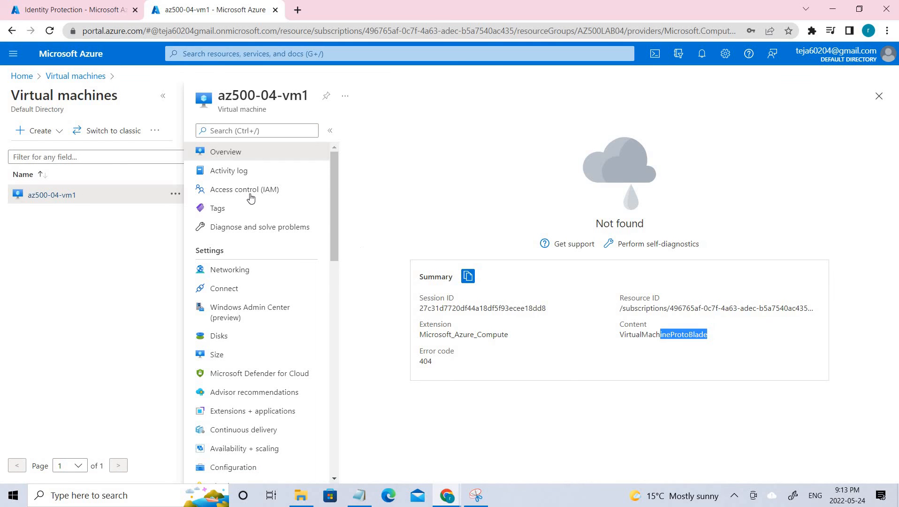
pyautogui.click(241, 169)
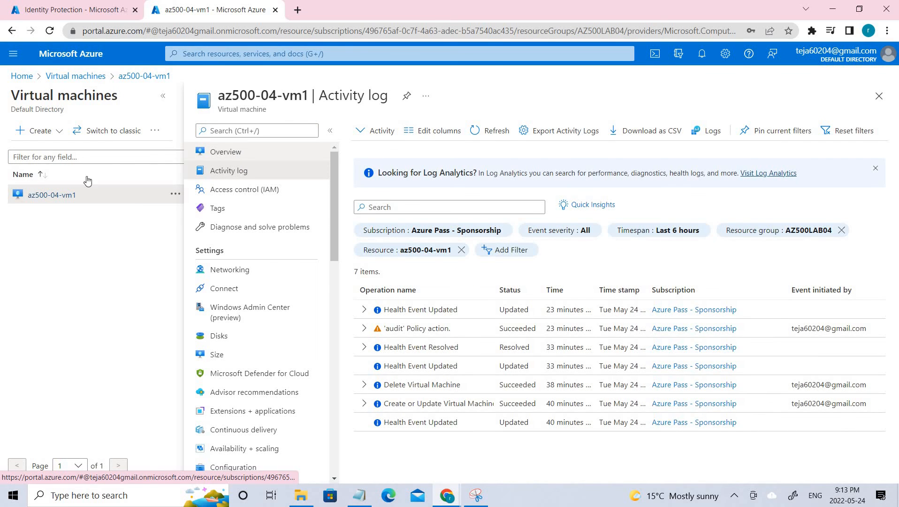
pyautogui.click(104, 204)
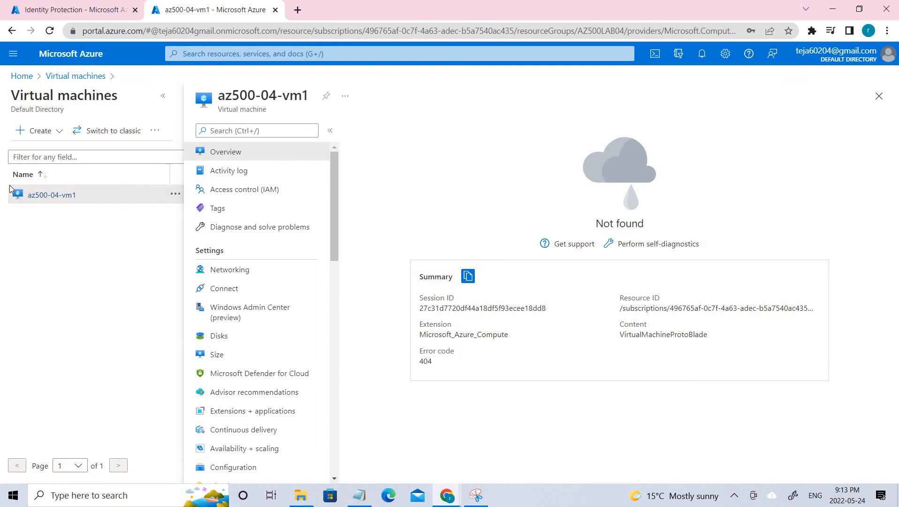
pyautogui.click(878, 96)
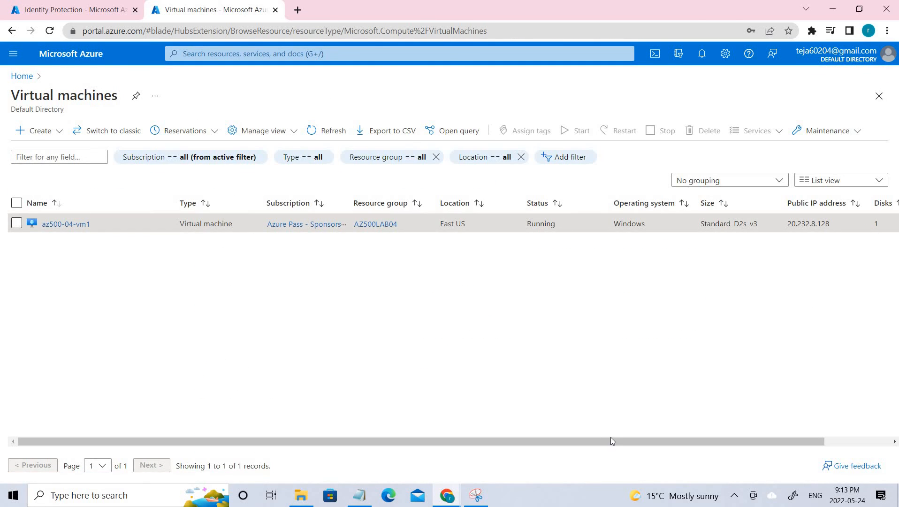
# Delete the az500-04-vm1 virtual machine with force delete applied, confirming with "yes"
pyautogui.moveTo(611, 441); pyautogui.dragTo(676, 441)
pyautogui.click(889, 224)
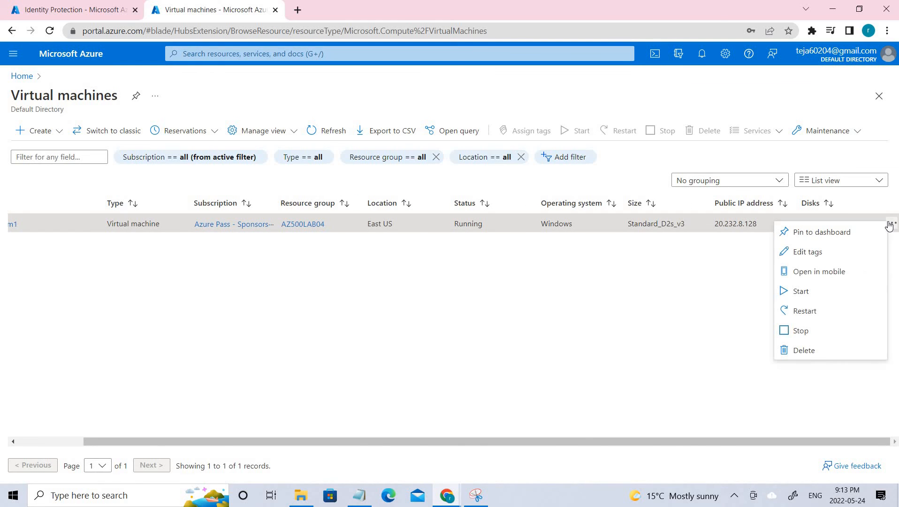
pyautogui.click(804, 350)
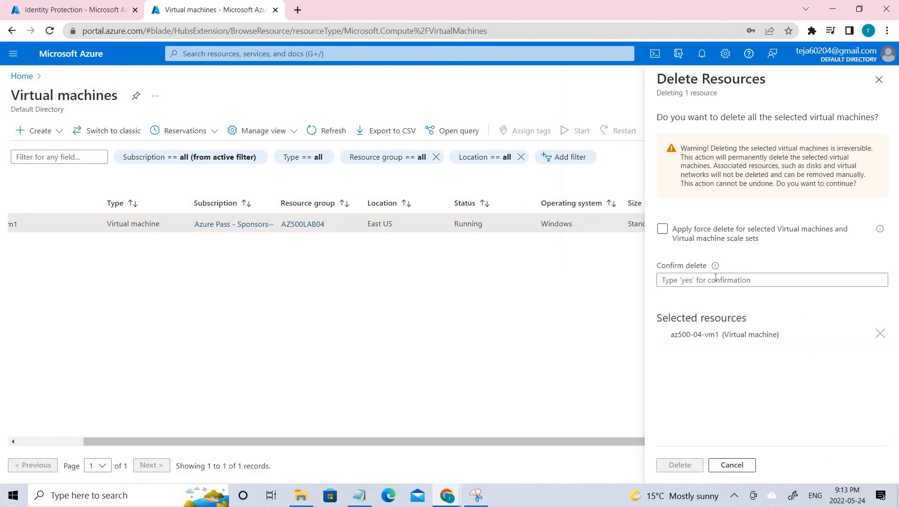
pyautogui.click(662, 229)
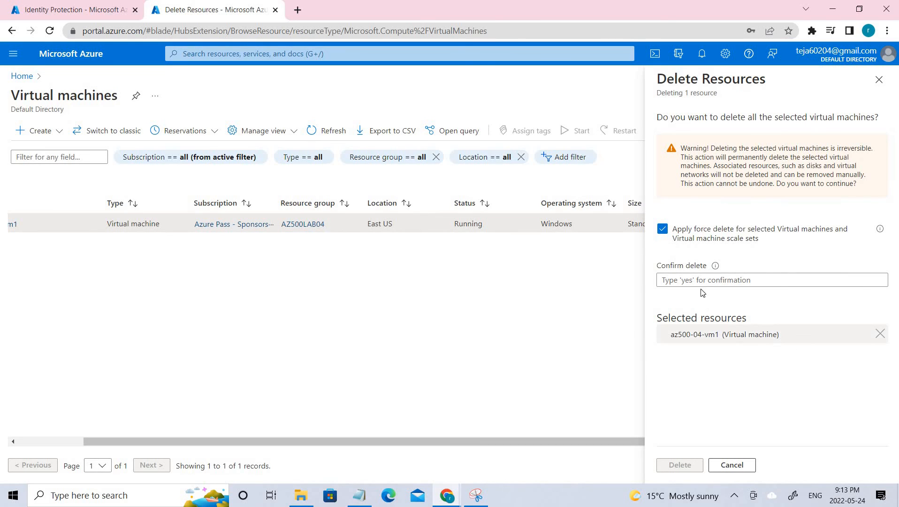
pyautogui.click(760, 281)
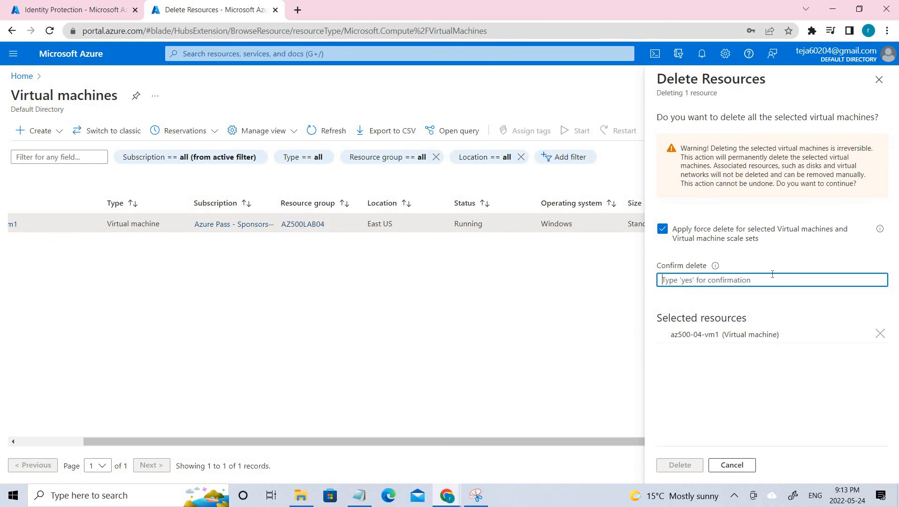
pyautogui.write('yes')
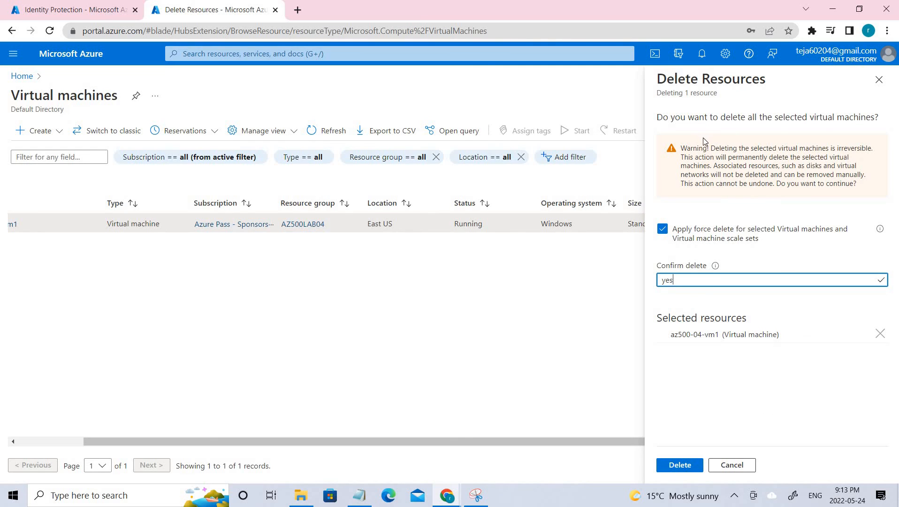
pyautogui.click(696, 469)
pyautogui.click(507, 97)
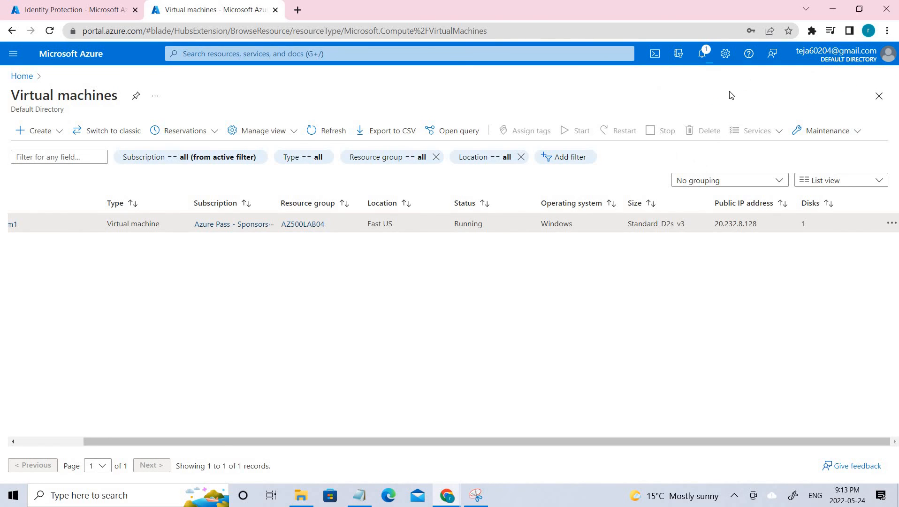
# Check the delete command's progress in the notifications and refresh the virtual machines list
pyautogui.click(697, 60)
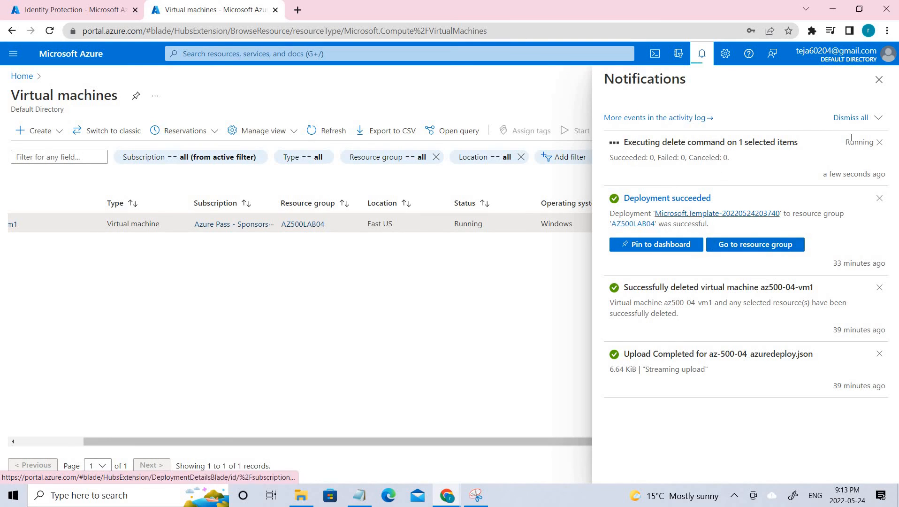
pyautogui.click(879, 80)
pyautogui.click(701, 54)
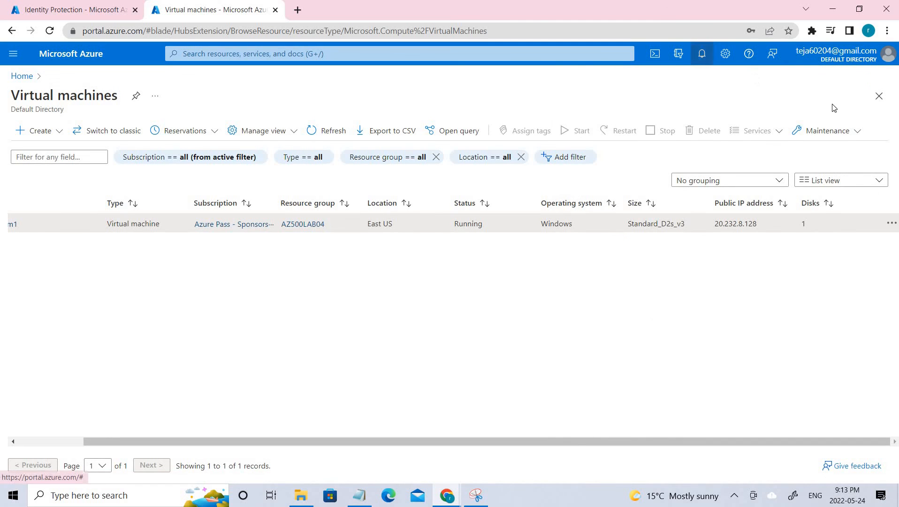
pyautogui.click(878, 79)
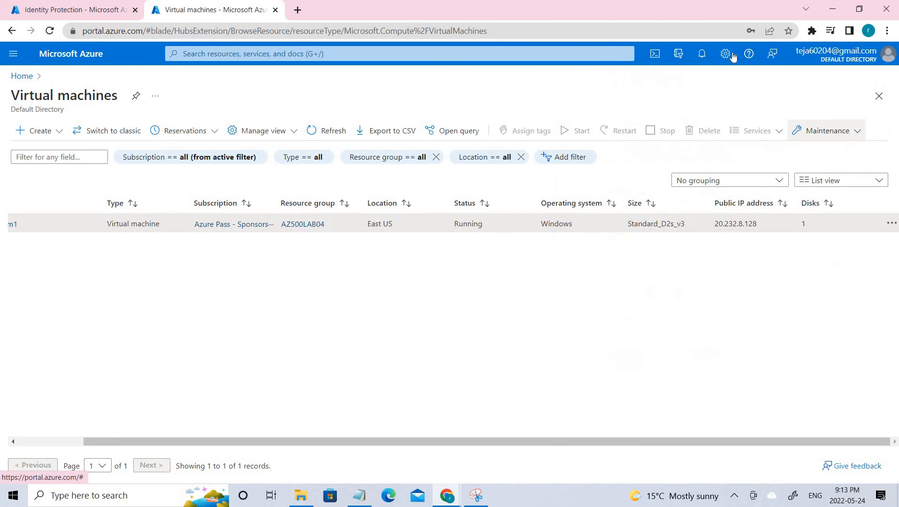
pyautogui.click(702, 55)
pyautogui.click(389, 172)
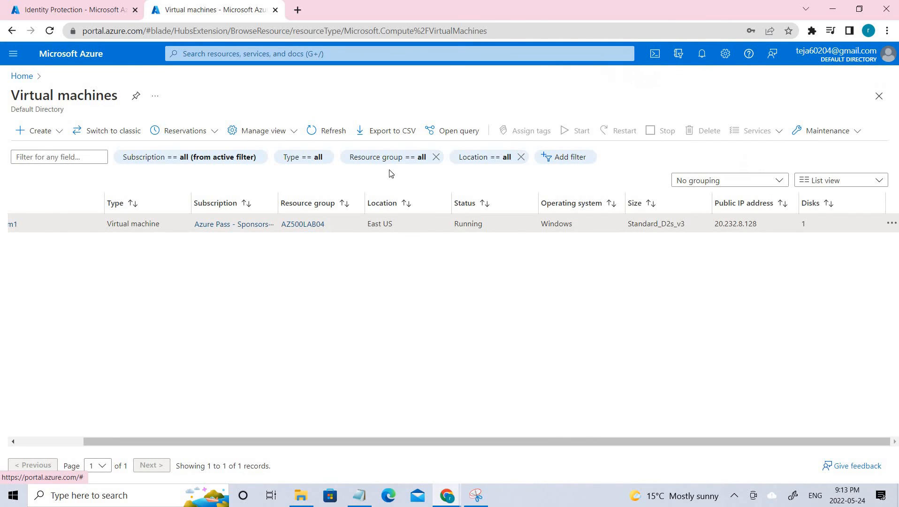
pyautogui.click(330, 131)
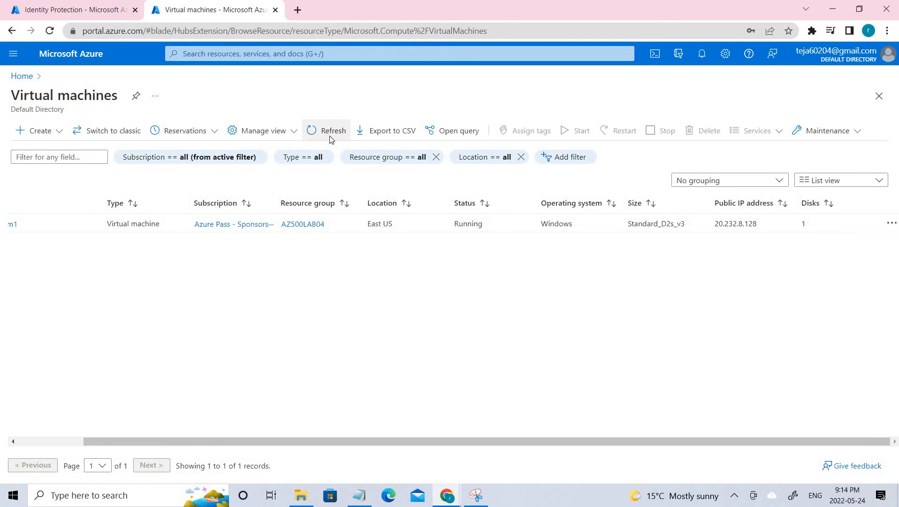
pyautogui.click(329, 131)
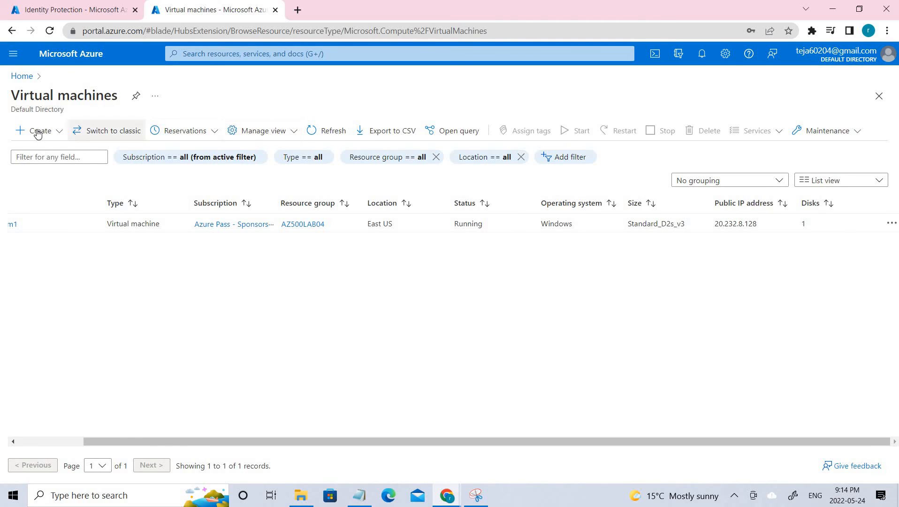
# Return to the portal home, search for "arm", and open the Deploy a custom template service's own-template editor
pyautogui.click(22, 76)
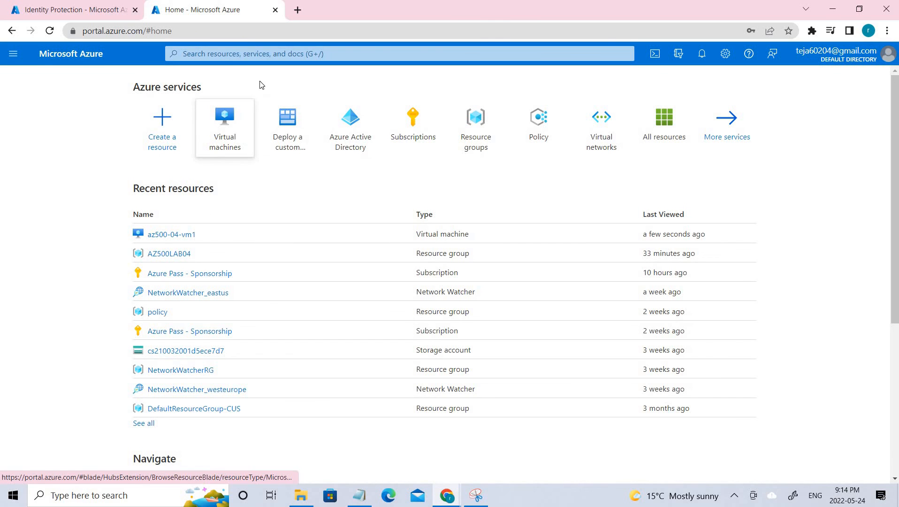
pyautogui.click(235, 53)
pyautogui.write('arm')
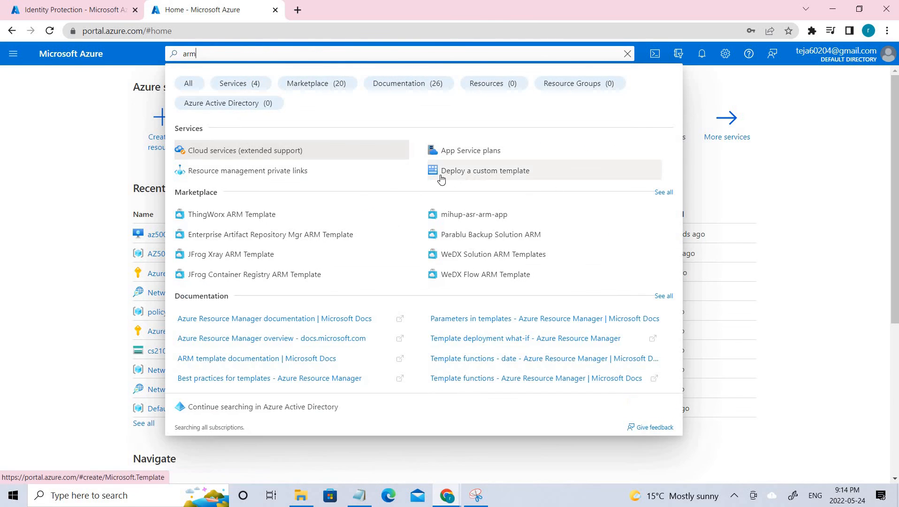
pyautogui.click(467, 177)
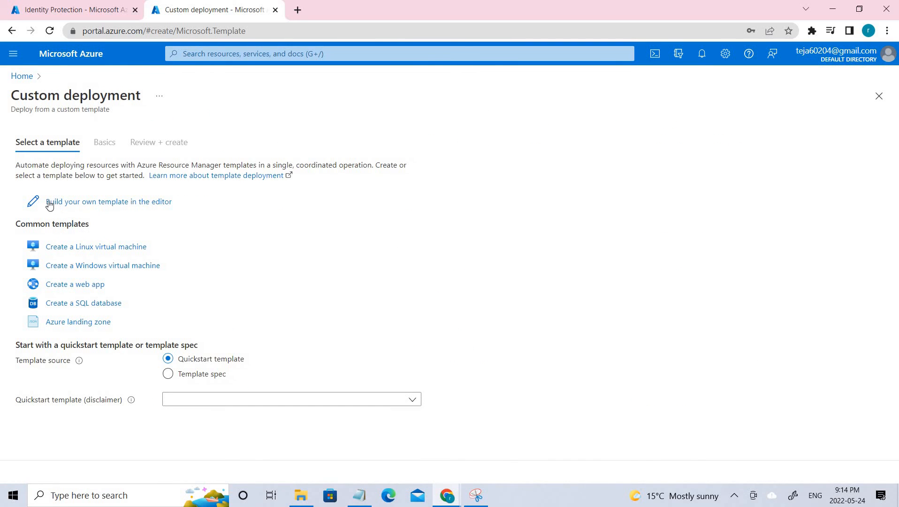
pyautogui.click(125, 206)
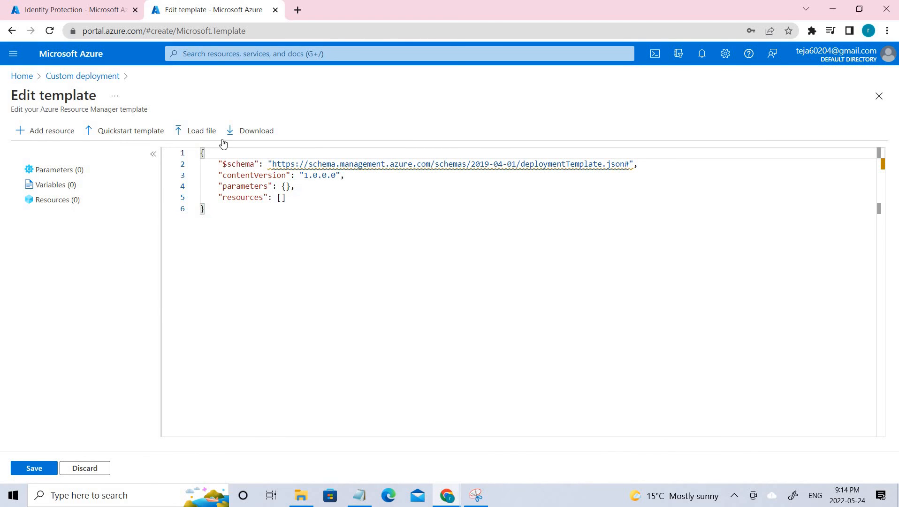
# Load az-500-04_azuredeploy.json from the Labs 04 folder into the template editor and look through its resource definitions
pyautogui.click(193, 131)
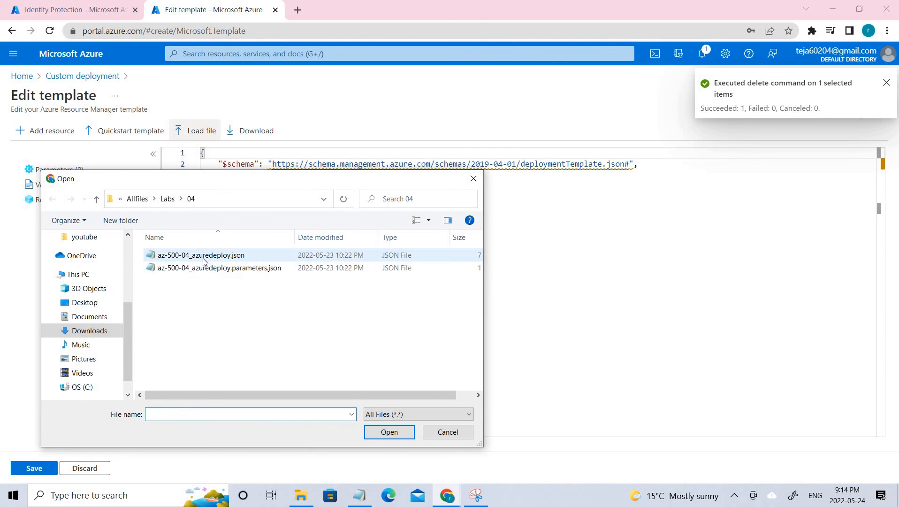
pyautogui.click(228, 261)
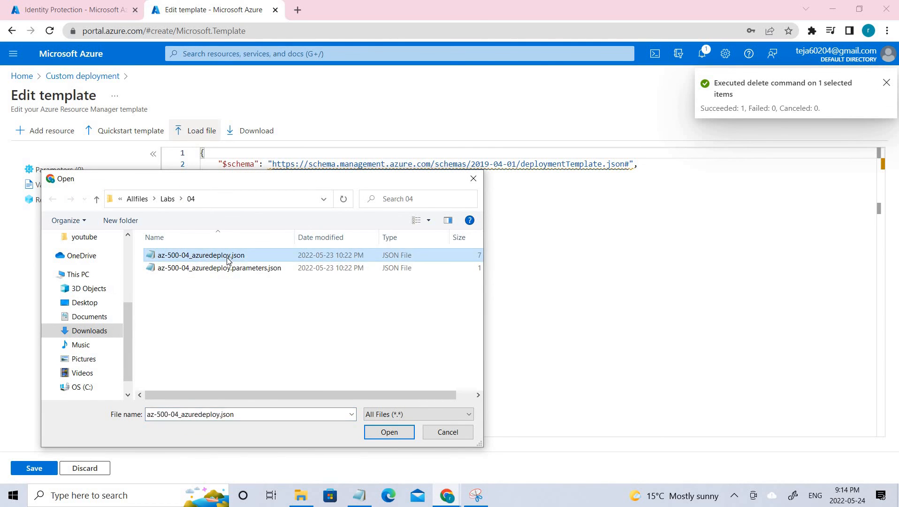
pyautogui.doubleClick(227, 258)
pyautogui.moveTo(413, 398); pyautogui.dragTo(413, 197)
pyautogui.scroll(-10, 414, 306)
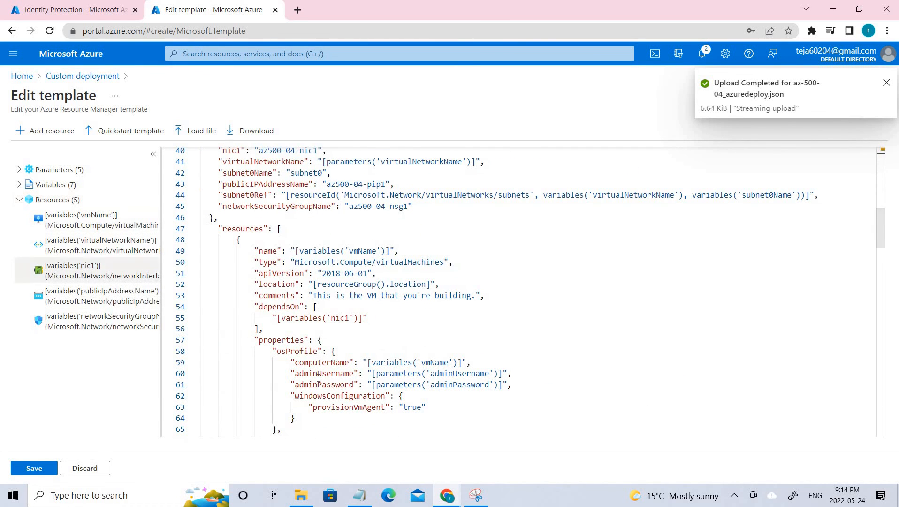
pyautogui.scroll(-11, 410, 359)
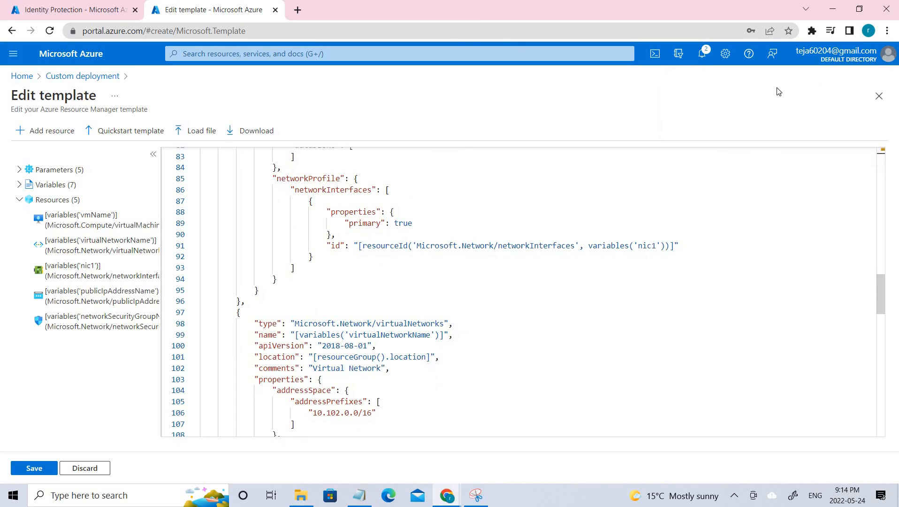
# Review the portal notifications and dismiss the one about the executed delete command
pyautogui.click(694, 57)
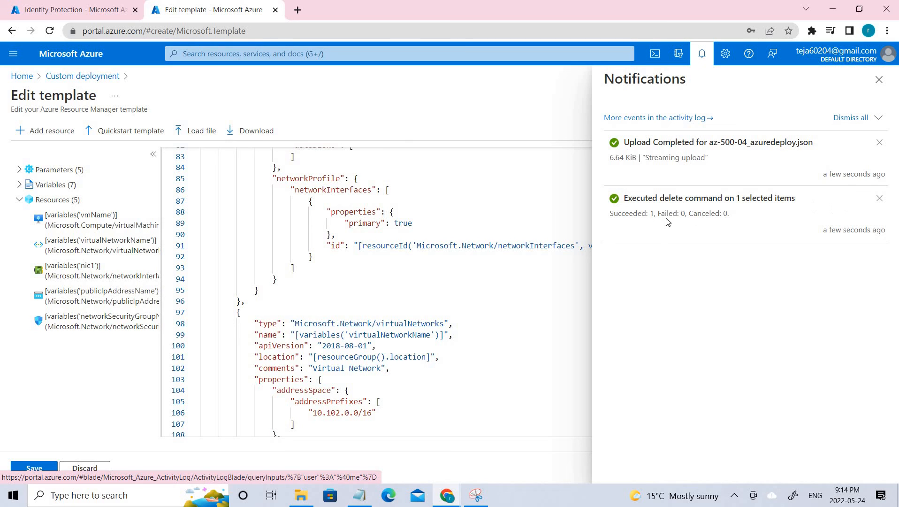
pyautogui.click(880, 199)
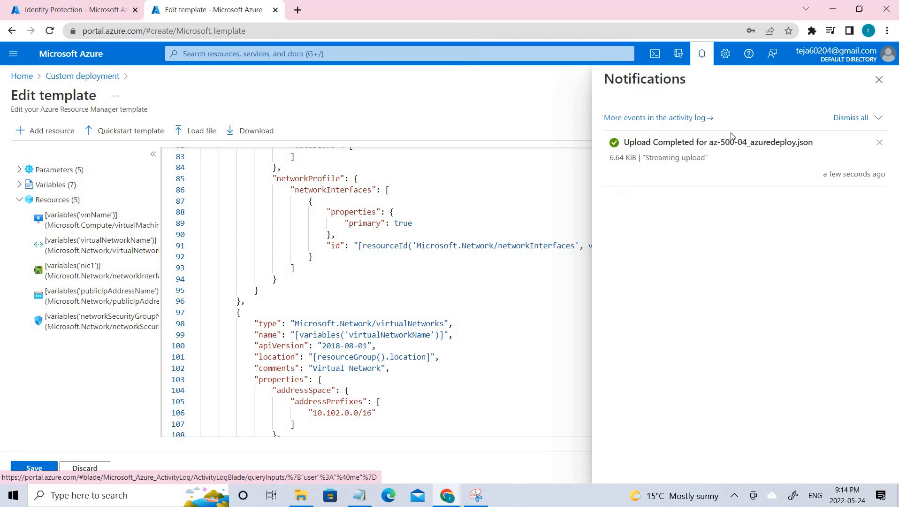
# Close the notifications, look through the rest of the template's resource definitions, and save the template
pyautogui.click(704, 60)
pyautogui.scroll(3, 297, 237)
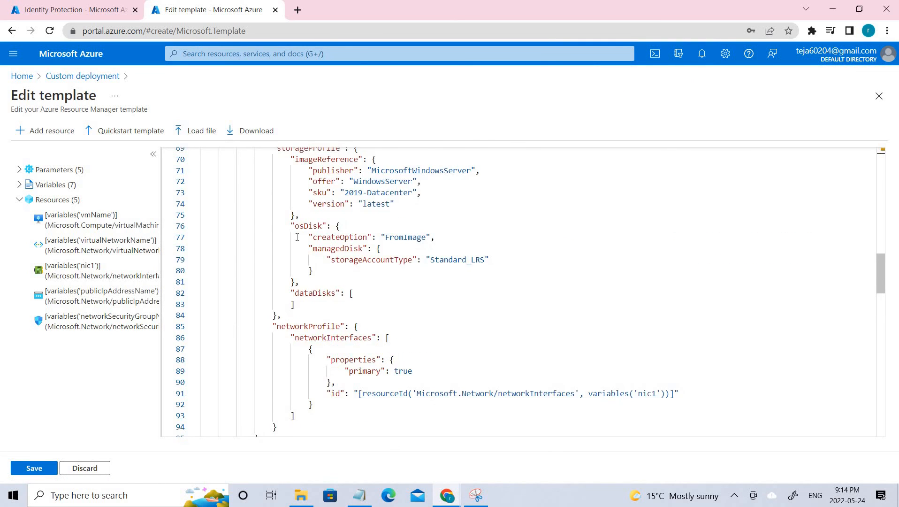
pyautogui.scroll(6, 297, 237)
pyautogui.scroll(-14, 297, 237)
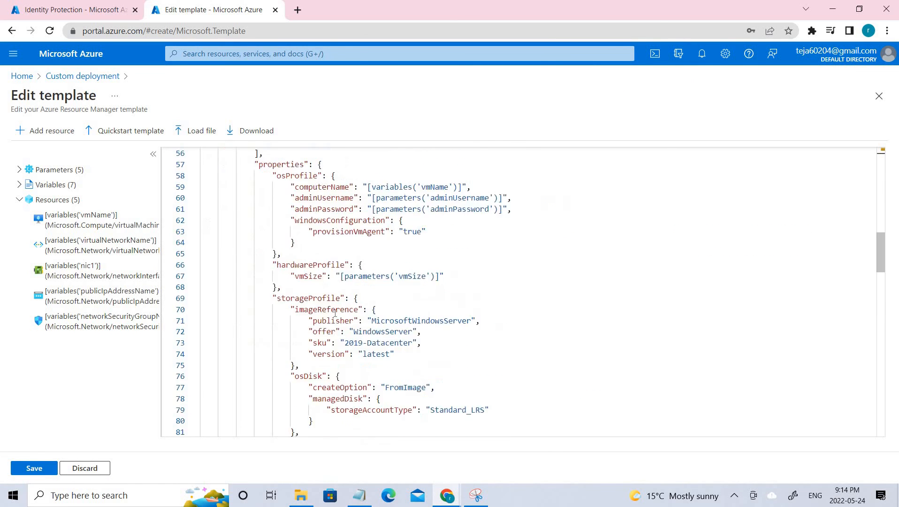
pyautogui.click(30, 469)
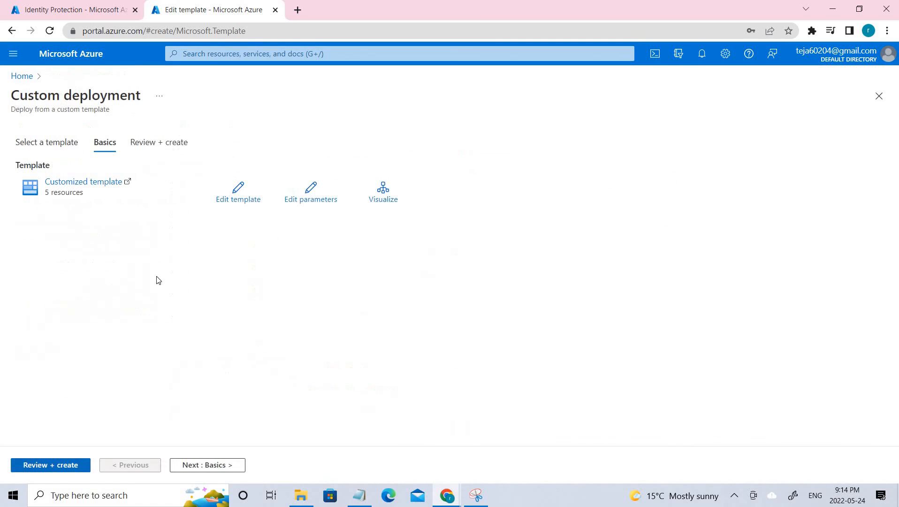
# Load az-500-04_azuredeploy.parameters.json into the deployment's parameters editor, check the admin credential values, and save the parameters
pyautogui.click(304, 202)
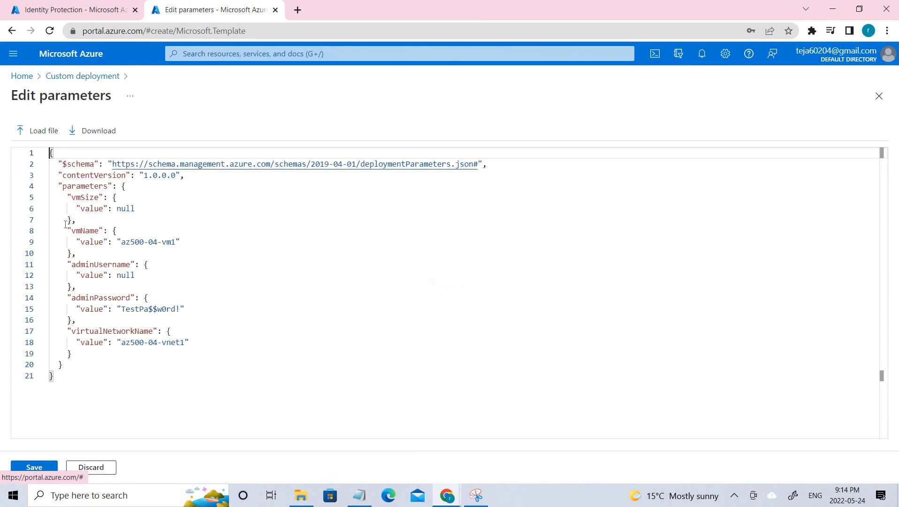
pyautogui.click(36, 134)
pyautogui.click(200, 268)
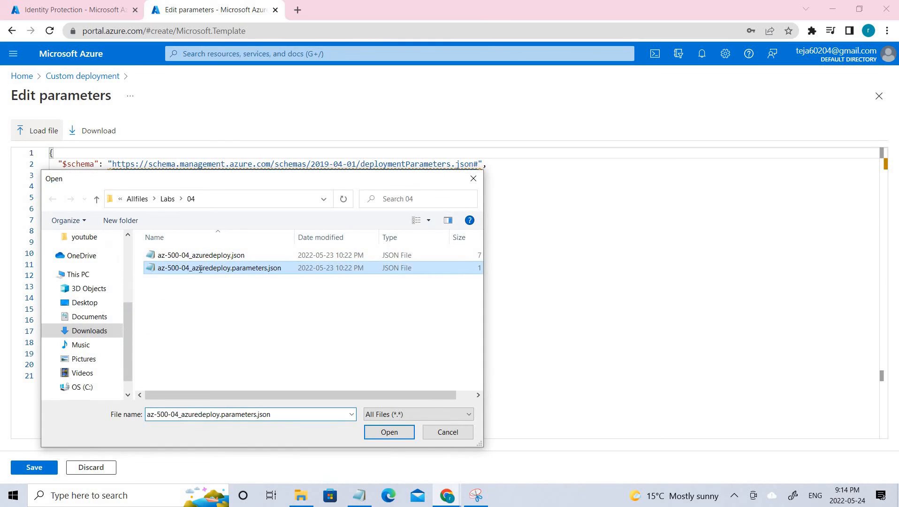
pyautogui.doubleClick(200, 268)
pyautogui.moveTo(147, 244); pyautogui.dragTo(183, 244)
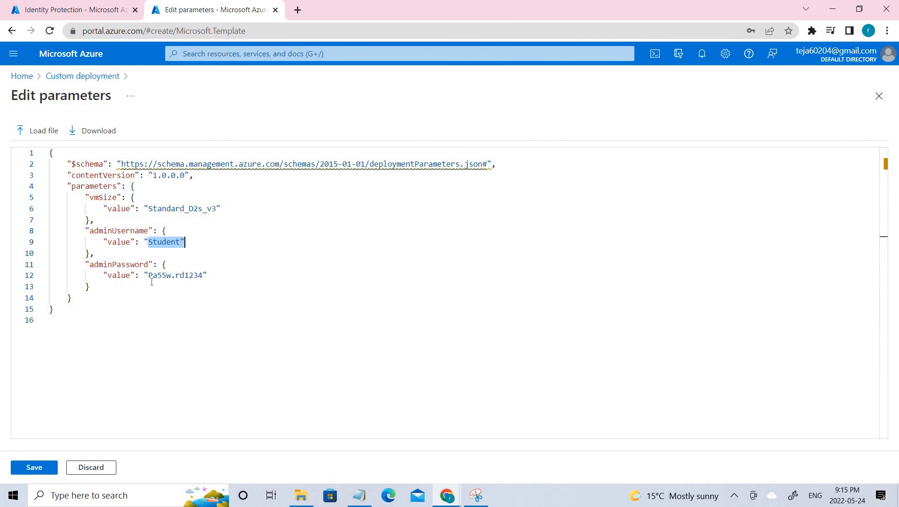
pyautogui.moveTo(144, 275); pyautogui.dragTo(207, 275)
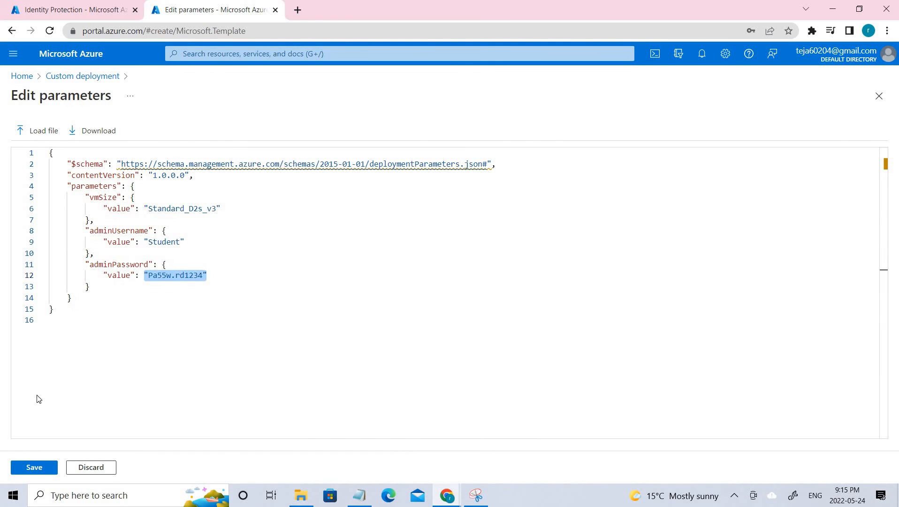
pyautogui.click(28, 469)
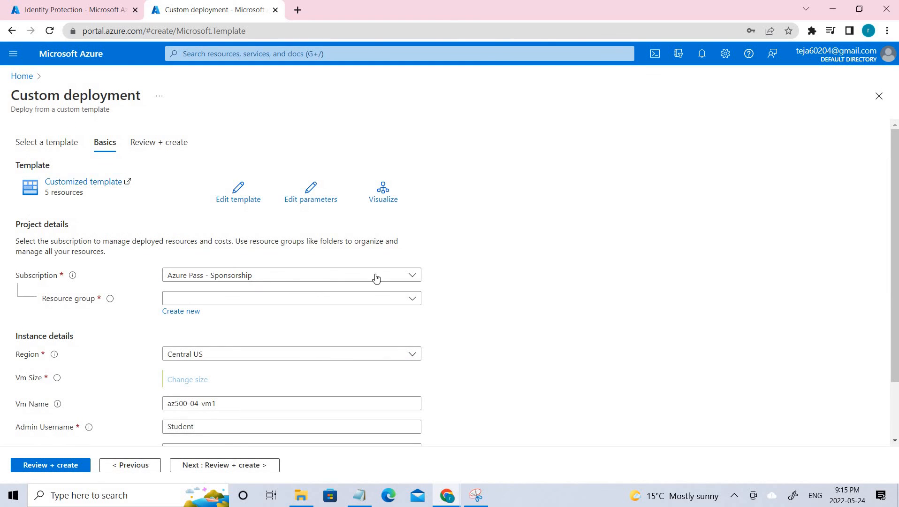
# Keep the Azure Pass - Sponsorship subscription and choose AZ500LAB04 as the deployment's resource group
pyautogui.click(317, 276)
pyautogui.click(318, 276)
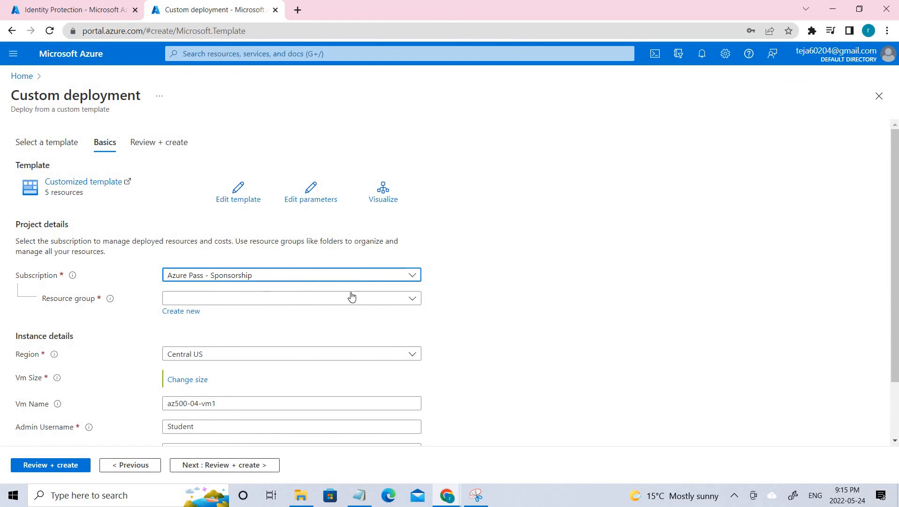
pyautogui.click(356, 301)
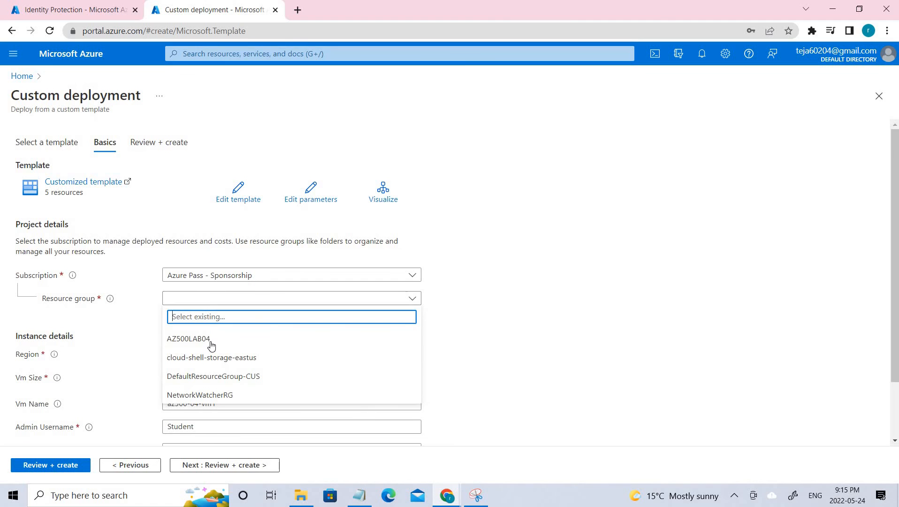
pyautogui.click(247, 337)
pyautogui.scroll(-2, 282, 341)
pyautogui.click(532, 296)
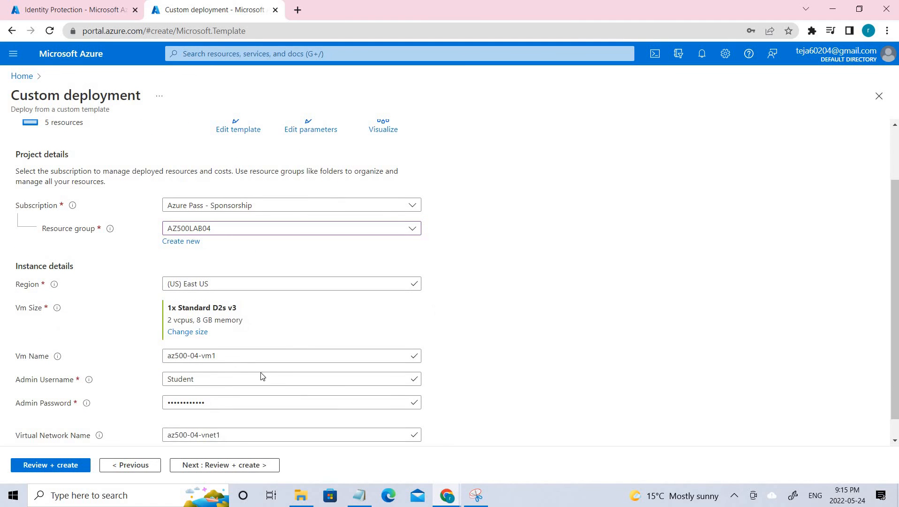
# Replace the admin password with the one copied from the notes window
pyautogui.scroll(-1, 261, 375)
pyautogui.moveTo(222, 382); pyautogui.dragTo(114, 377)
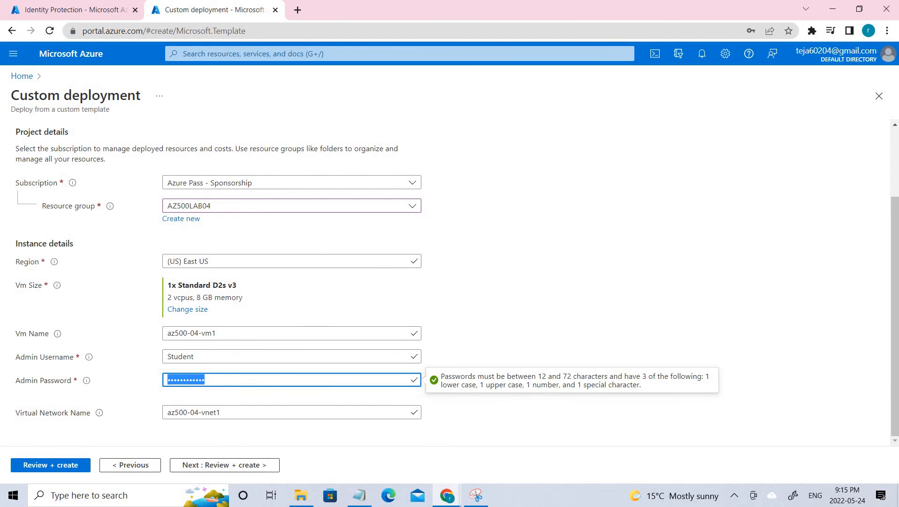
pyautogui.hotkey('alt', 'Tab')
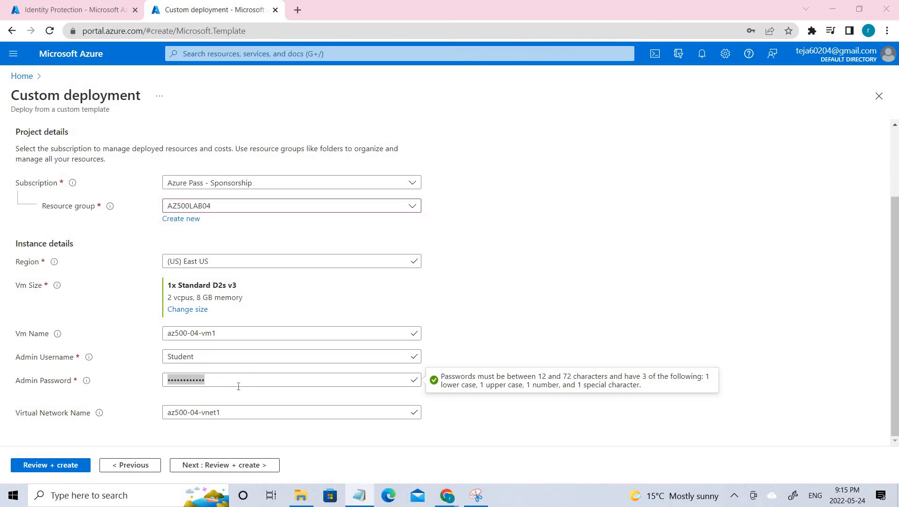
pyautogui.hotkey('alt', 'Tab')
pyautogui.hotkey('ctrl', 'v')
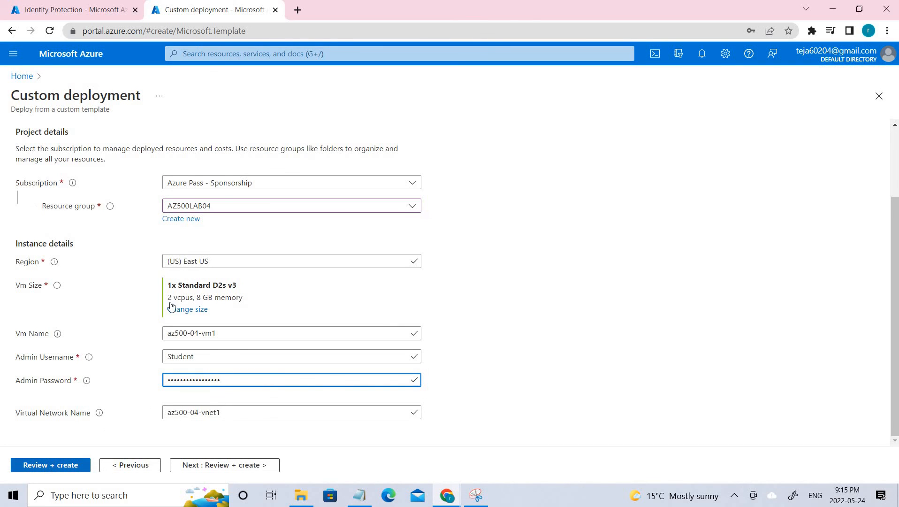
pyautogui.scroll(2, 212, 281)
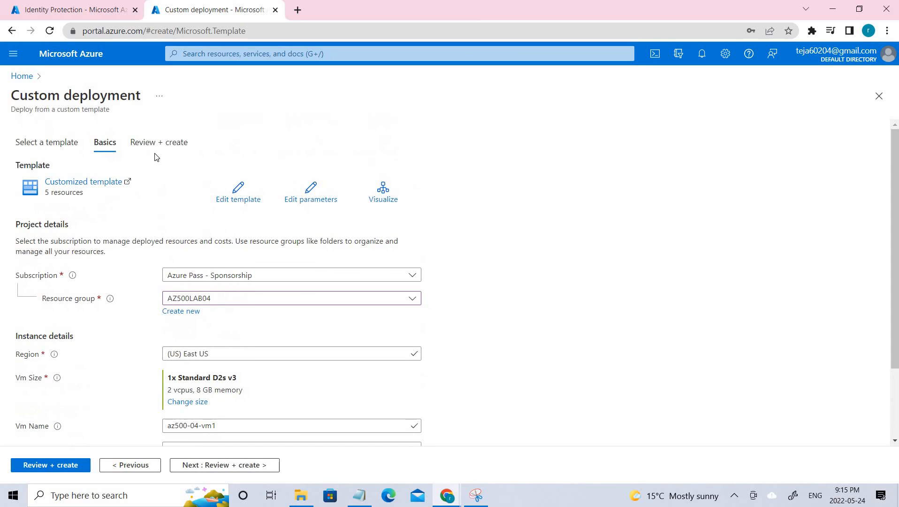
# Validate the custom deployment, review its basic settings in the summary, and create it
pyautogui.click(46, 466)
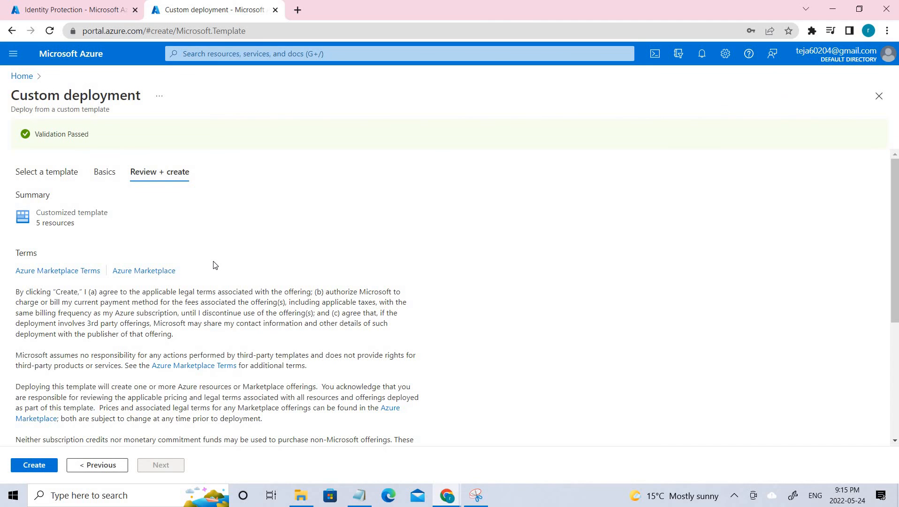
pyautogui.scroll(-4, 220, 288)
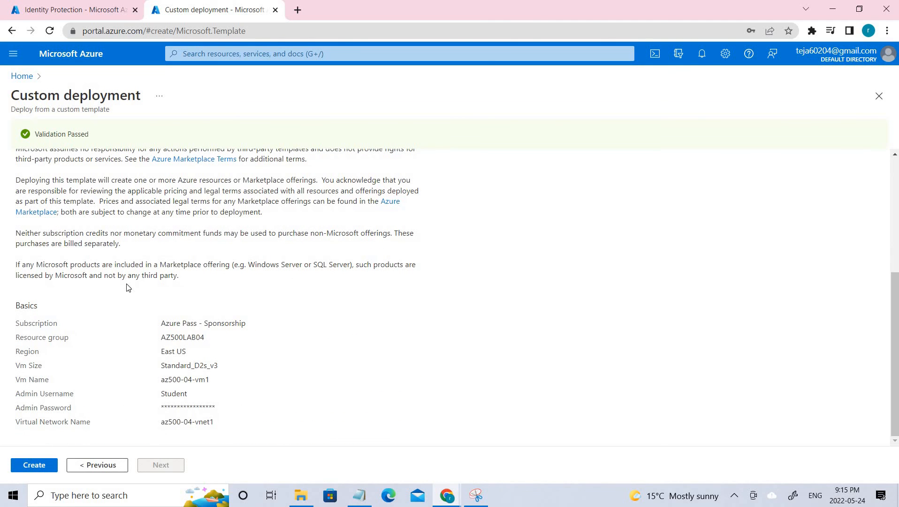
pyautogui.moveTo(127, 288); pyautogui.dragTo(313, 451)
pyautogui.moveTo(210, 428); pyautogui.dragTo(150, 424)
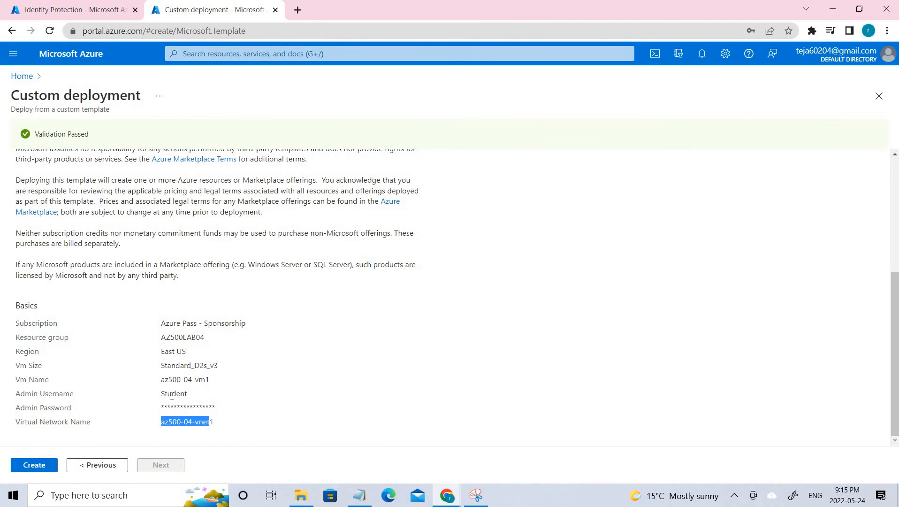
pyautogui.moveTo(173, 394); pyautogui.dragTo(221, 388)
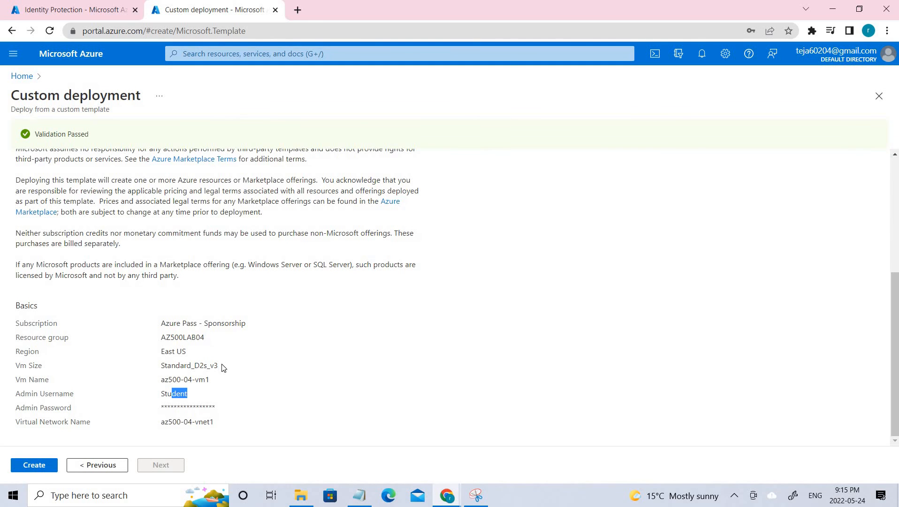
pyautogui.moveTo(174, 351); pyautogui.dragTo(219, 364)
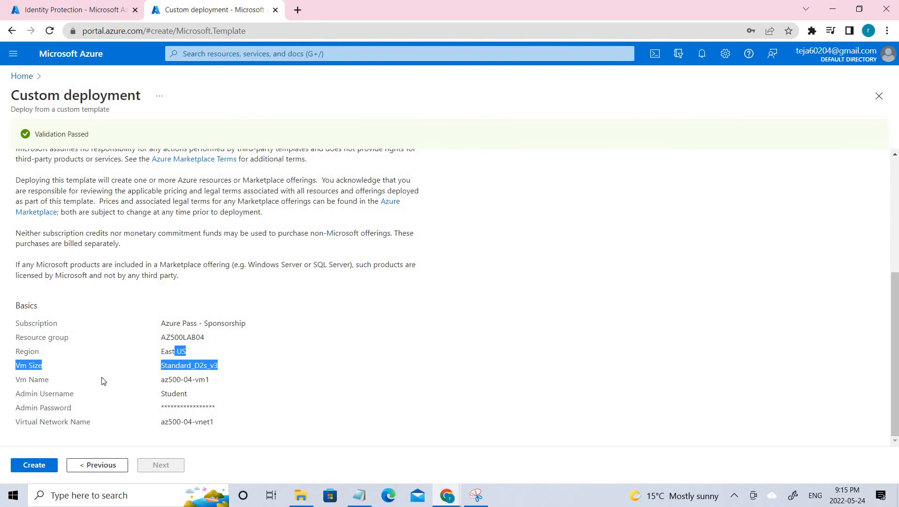
pyautogui.click(41, 464)
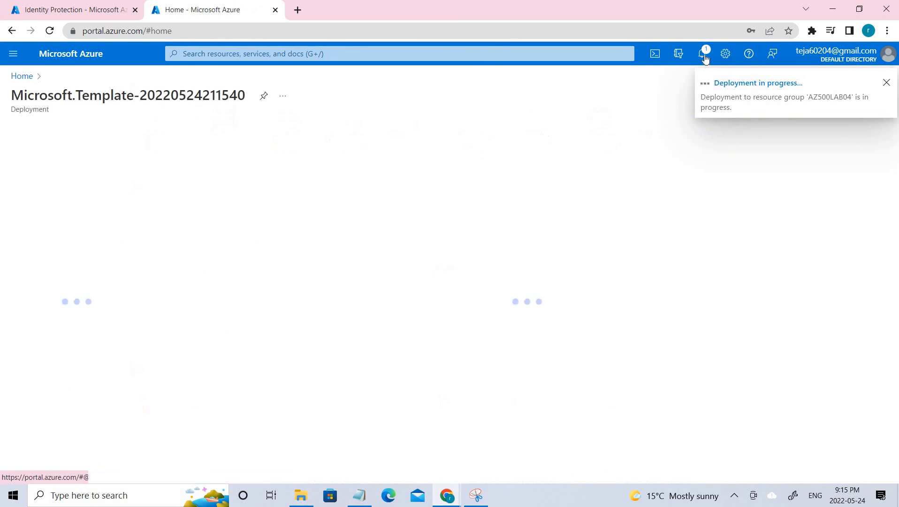
# Check the deployment's progress in the notifications and look for the new machine in the virtual machines list filtered by subscription
pyautogui.click(703, 54)
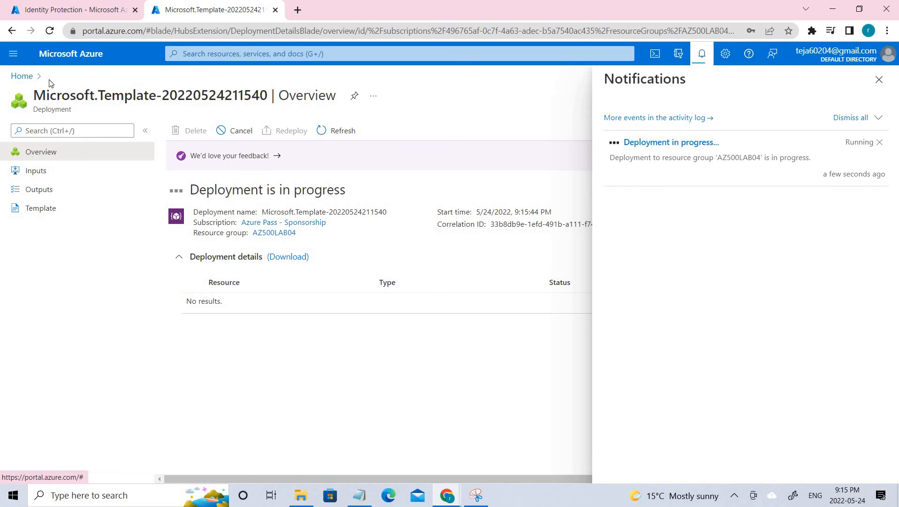
pyautogui.click(23, 77)
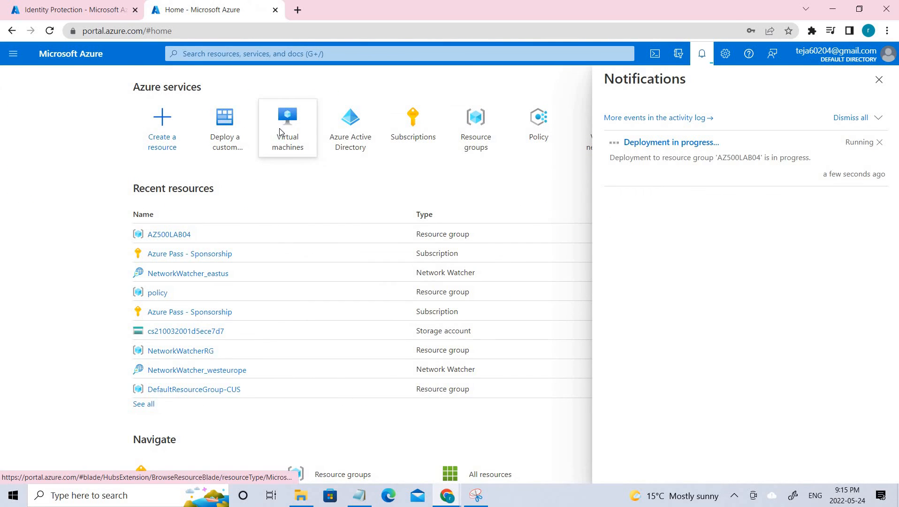
pyautogui.click(280, 129)
pyautogui.click(319, 135)
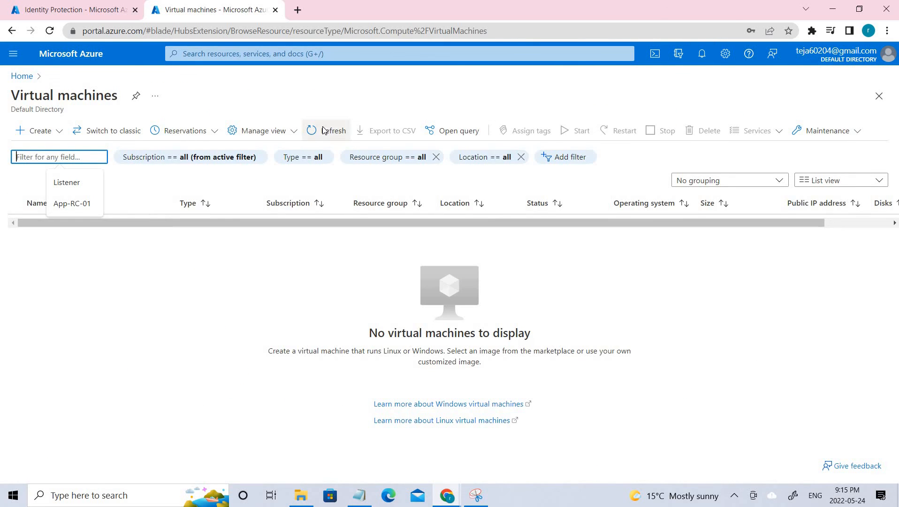
pyautogui.click(224, 158)
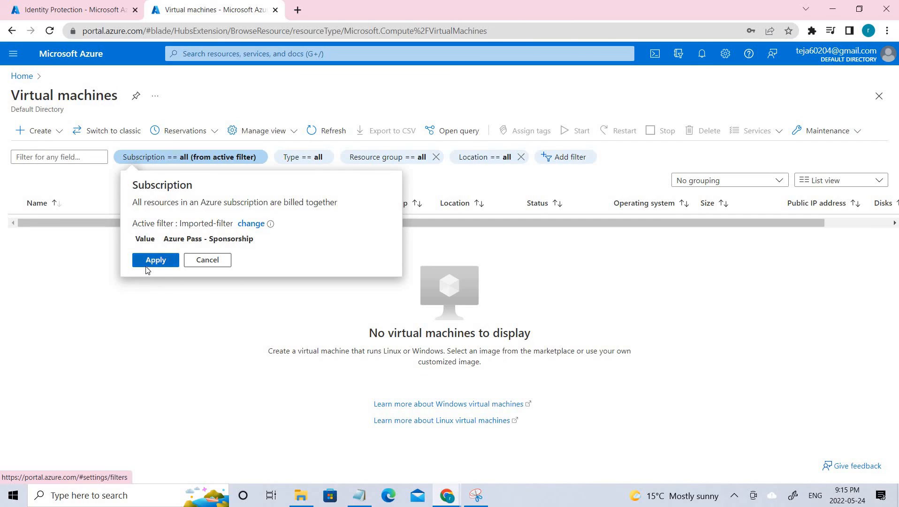
pyautogui.click(150, 260)
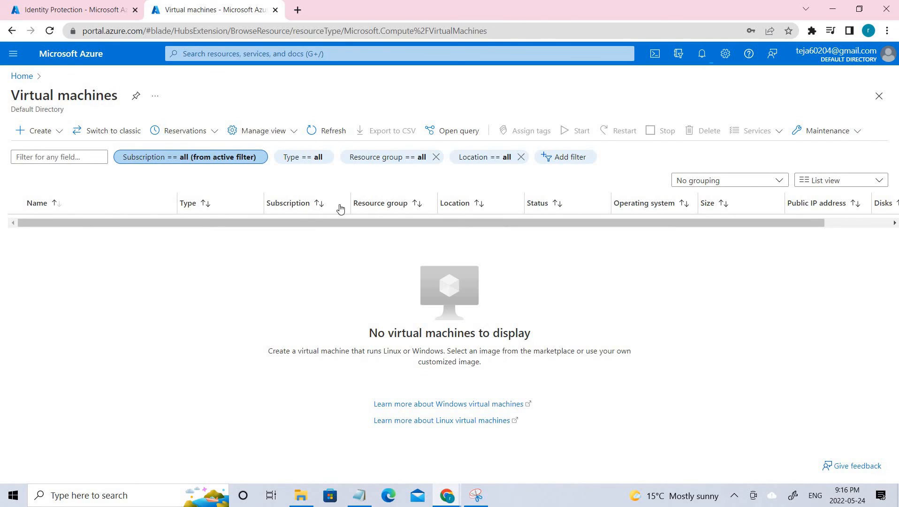
pyautogui.click(700, 62)
pyautogui.moveTo(611, 156); pyautogui.dragTo(618, 241)
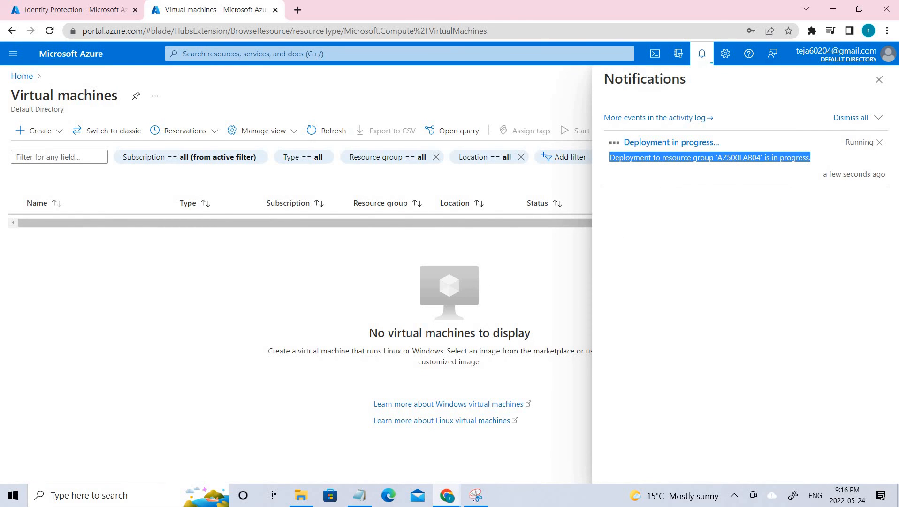
# Switch to the lab diagram in Snipping Tool, draw two check marks over the Exercise1, Task1 area, and minimize it
pyautogui.click(476, 495)
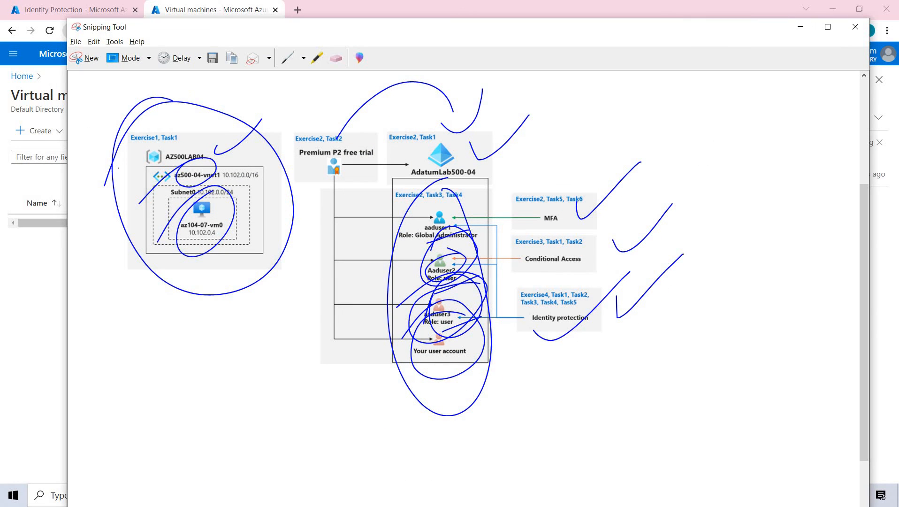
pyautogui.moveTo(192, 88); pyautogui.dragTo(131, 165)
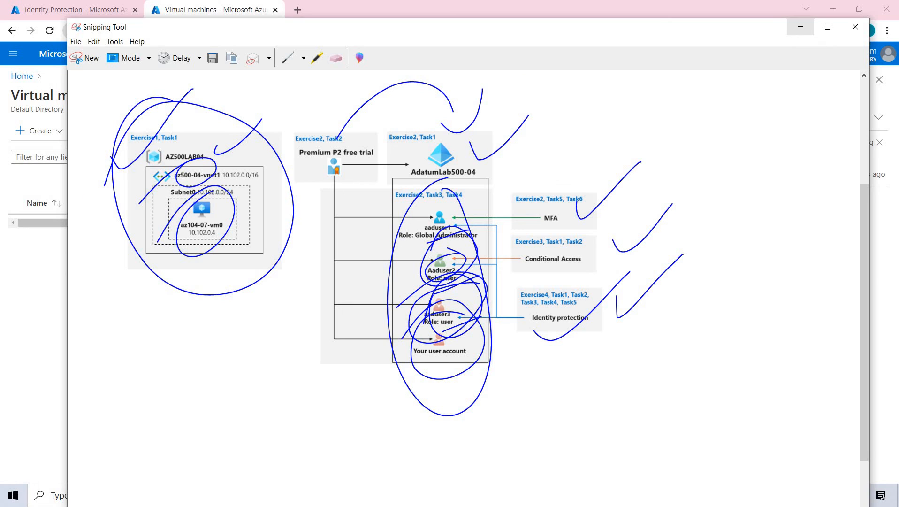
pyautogui.moveTo(183, 117)
pyautogui.mouseDown()
pyautogui.moveTo(234, 113)
pyautogui.moveTo(273, 92)
pyautogui.mouseUp()
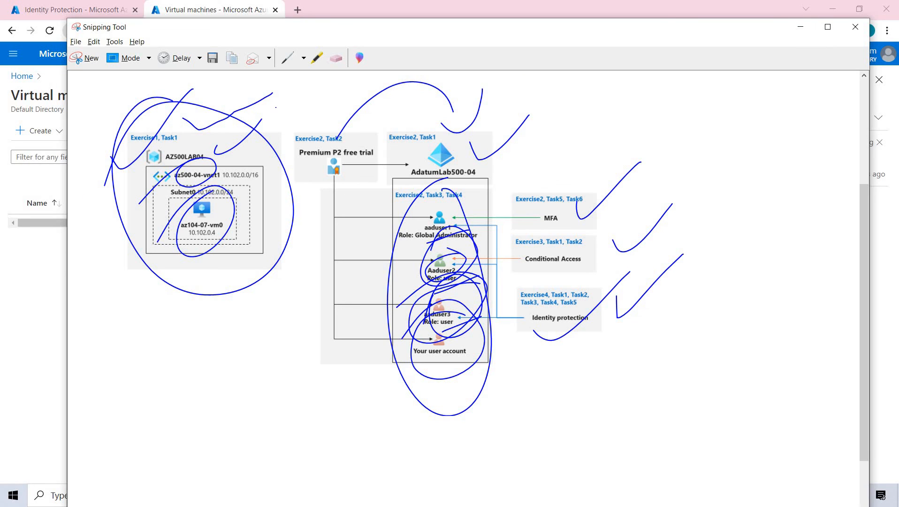
pyautogui.click(801, 29)
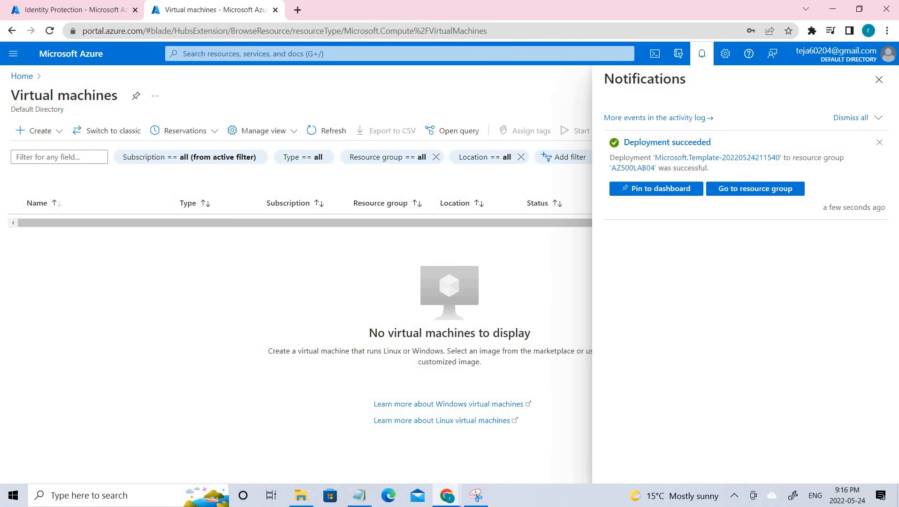
# Open the AZ500LAB04 resource group from the deployment notification and look through its list of resources
pyautogui.click(739, 188)
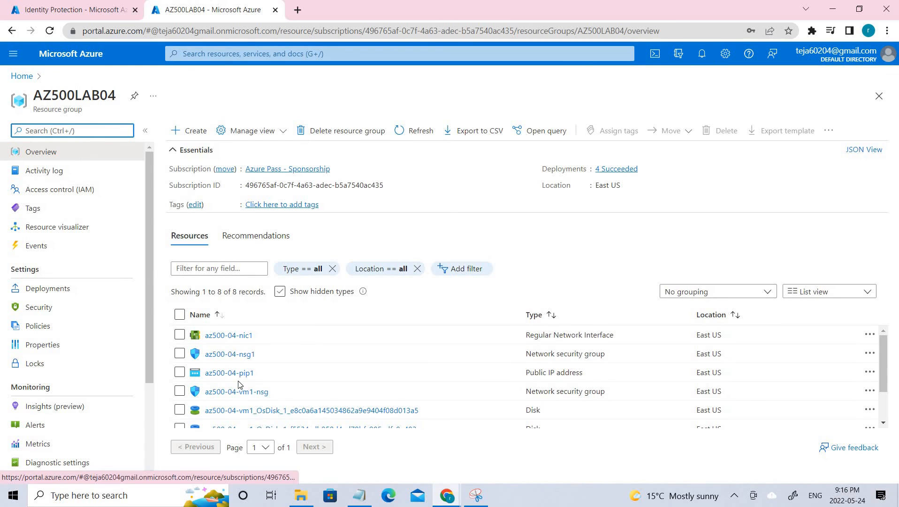
pyautogui.scroll(-2, 556, 413)
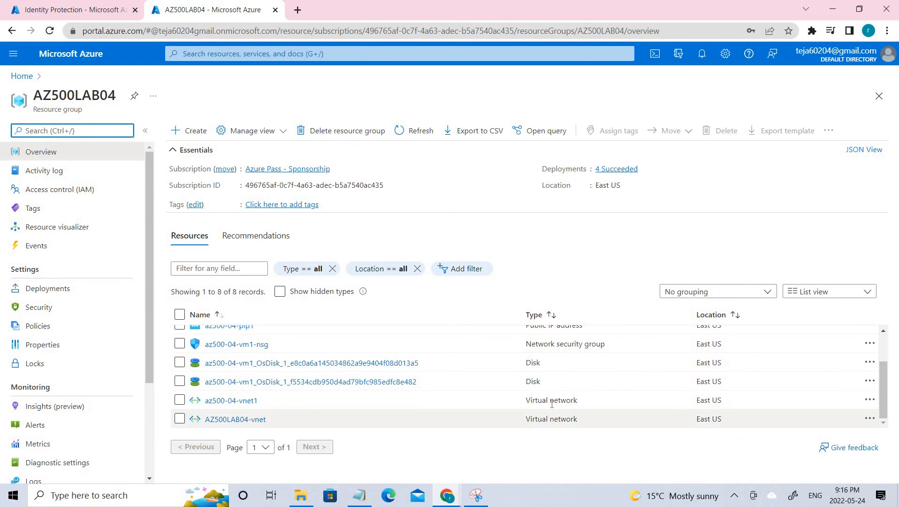
pyautogui.scroll(2, 530, 383)
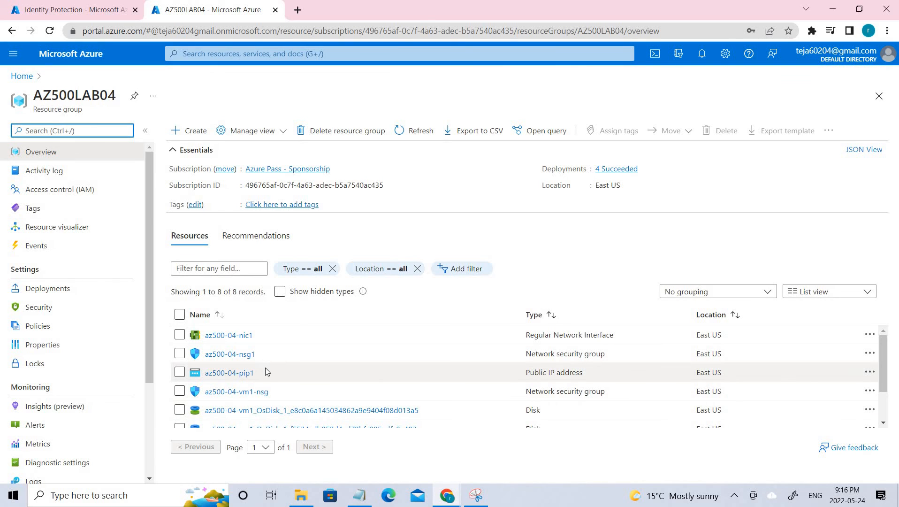
pyautogui.scroll(-2, 240, 375)
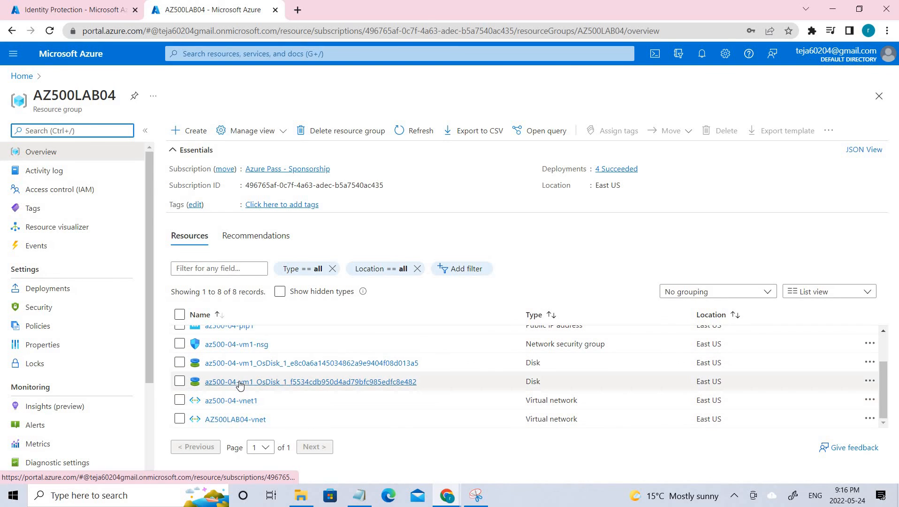
# Refresh the AZ500LAB04 resource list and look through it for the new virtual machine
pyautogui.scroll(2, 241, 385)
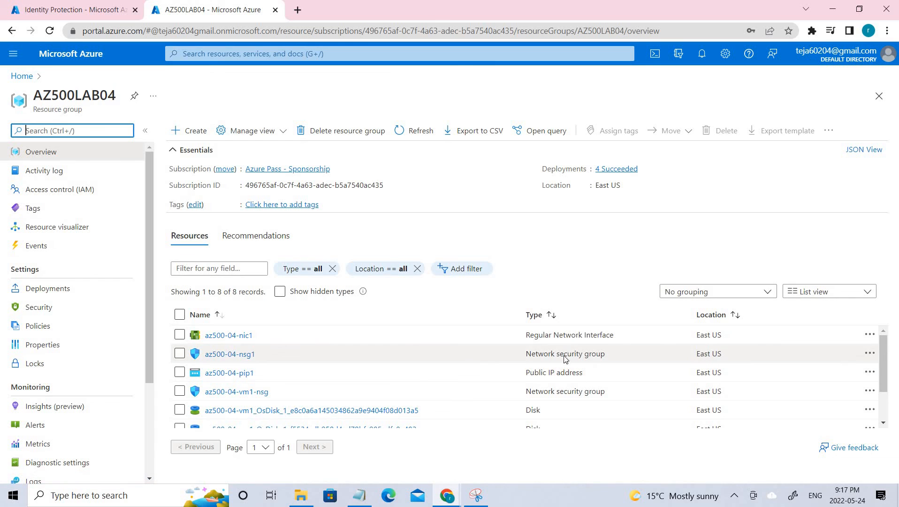
pyautogui.scroll(-2, 558, 397)
pyautogui.scroll(2, 551, 409)
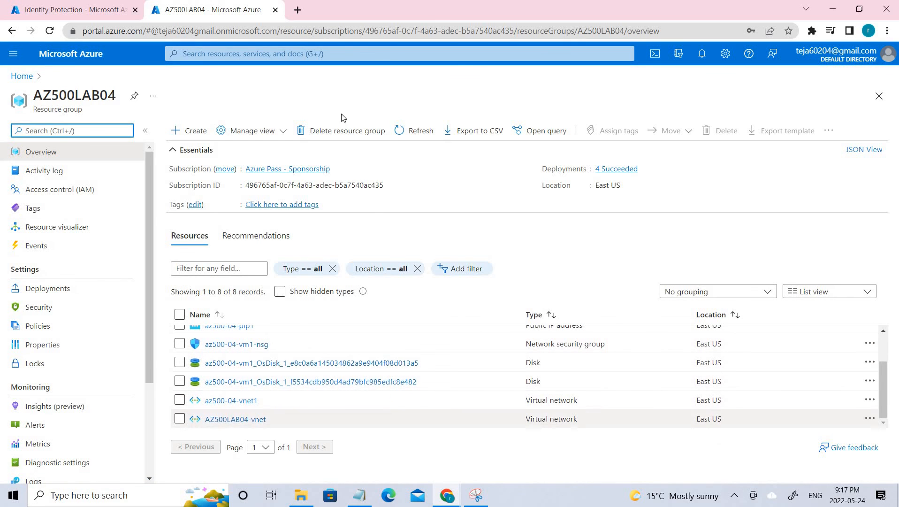
pyautogui.click(411, 133)
pyautogui.scroll(-2, 577, 402)
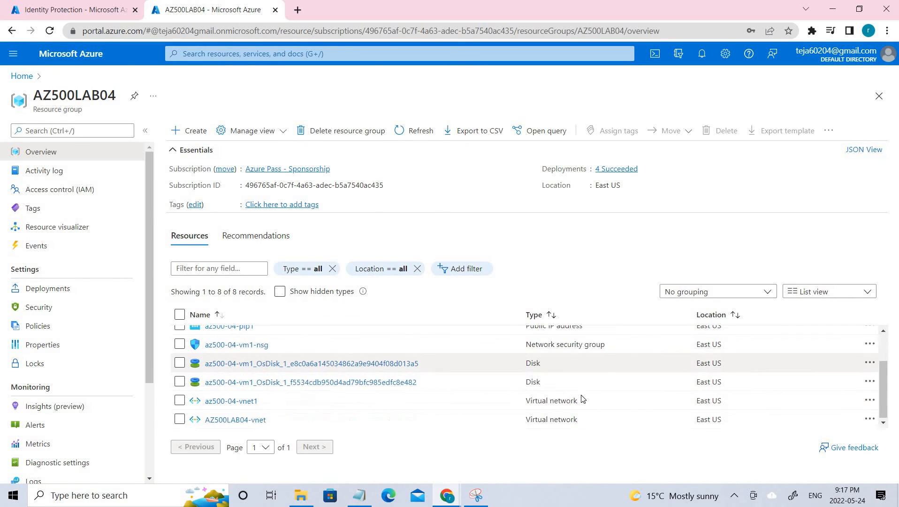
pyautogui.scroll(2, 582, 398)
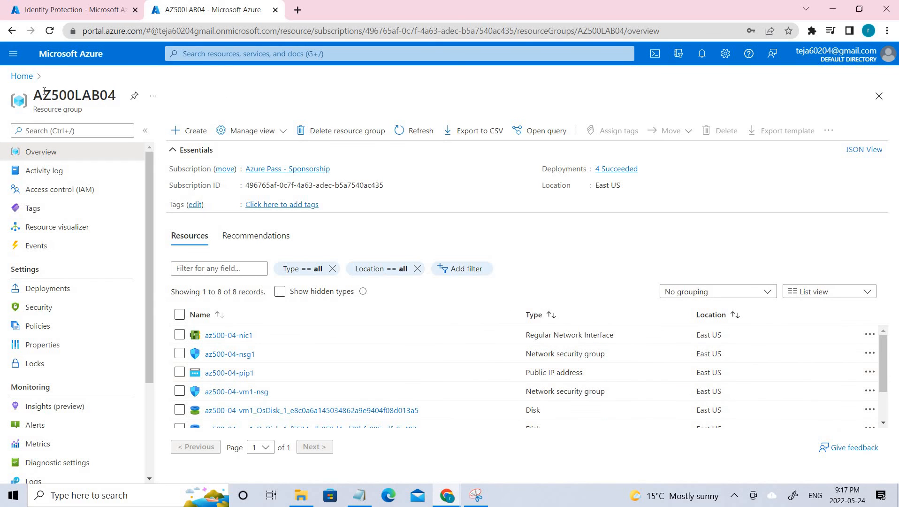
# Look for the redeployed machine in the virtual machines list from the portal home page and refresh the list
pyautogui.click(22, 76)
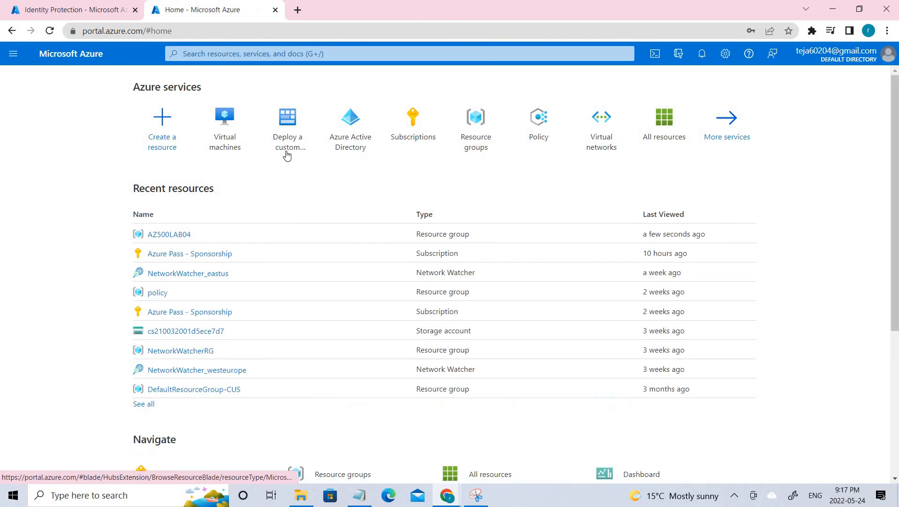
pyautogui.click(225, 118)
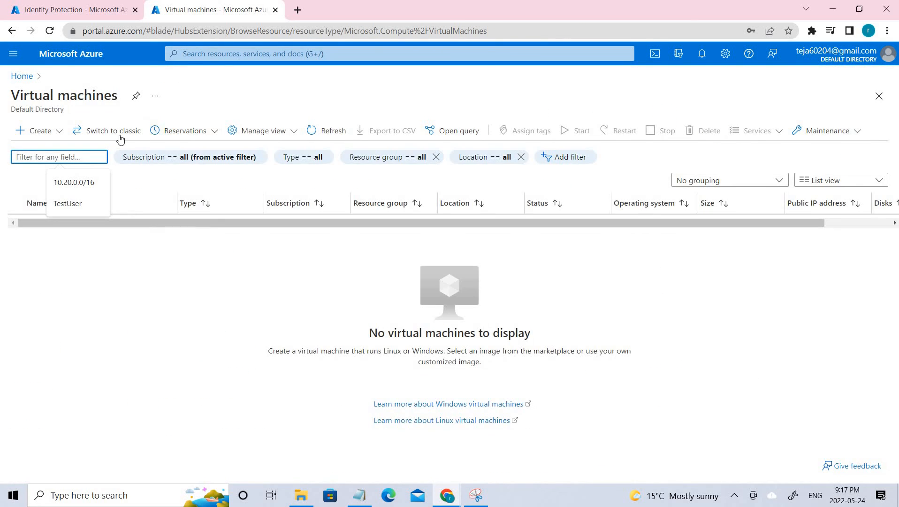
pyautogui.click(316, 129)
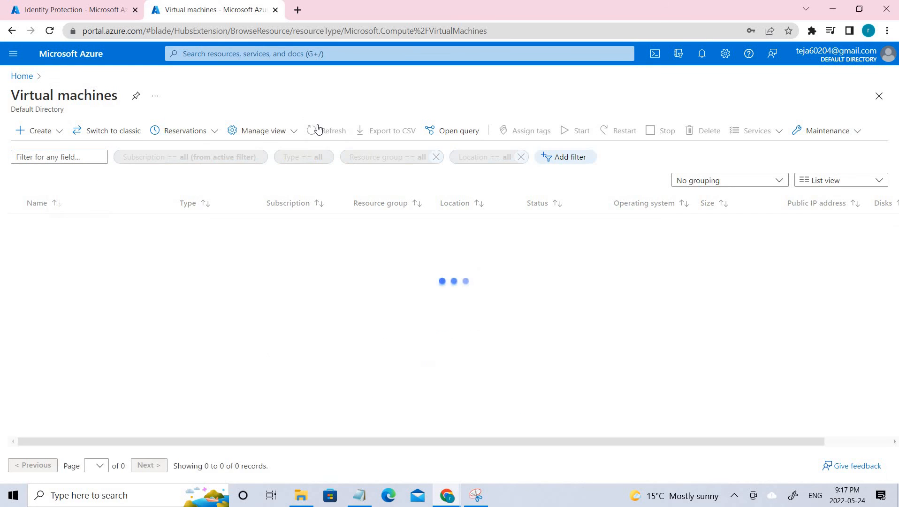
# Reopen the AZ500LAB04 resource group from the deployment notification and check its resources again against the notified deployment status
pyautogui.click(696, 56)
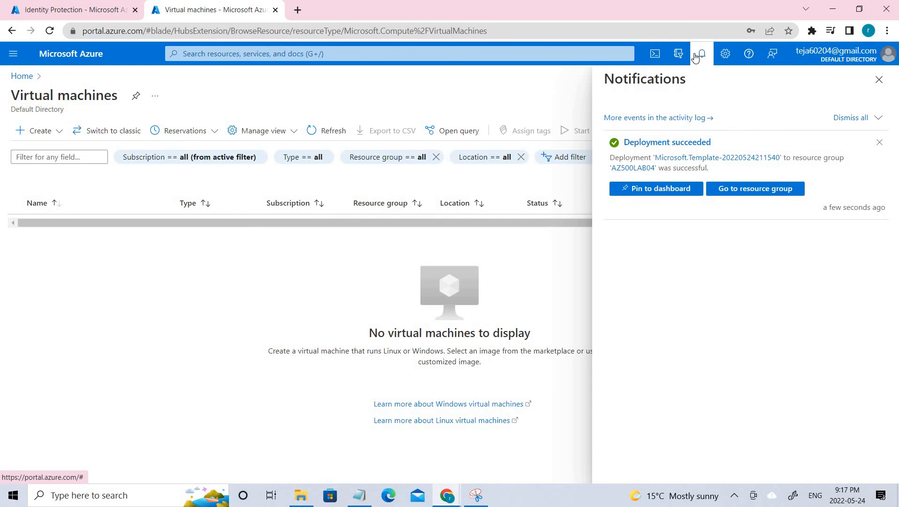
pyautogui.click(736, 192)
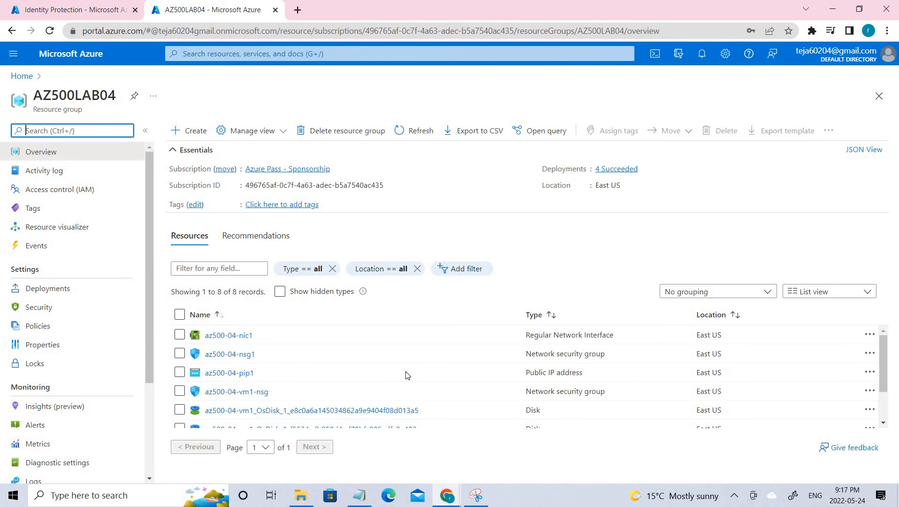
pyautogui.scroll(-1, 407, 407)
pyautogui.scroll(1, 408, 406)
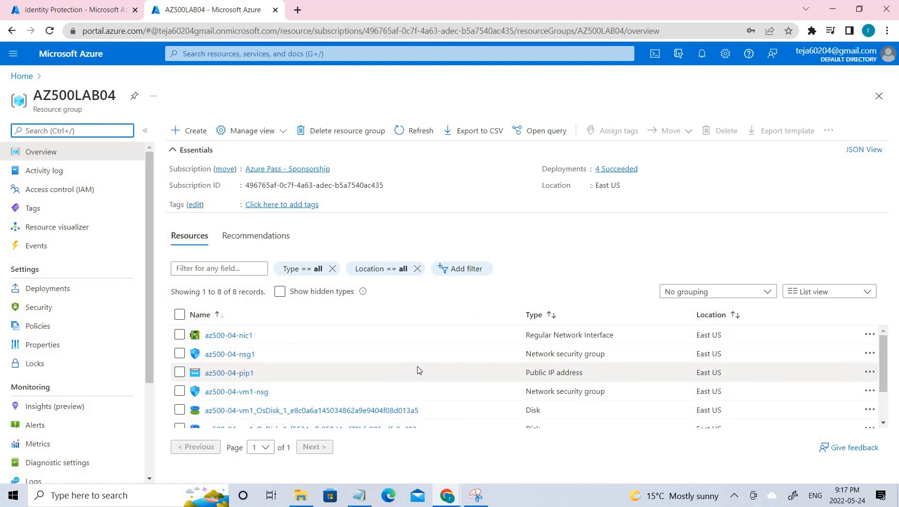
pyautogui.scroll(-1, 419, 370)
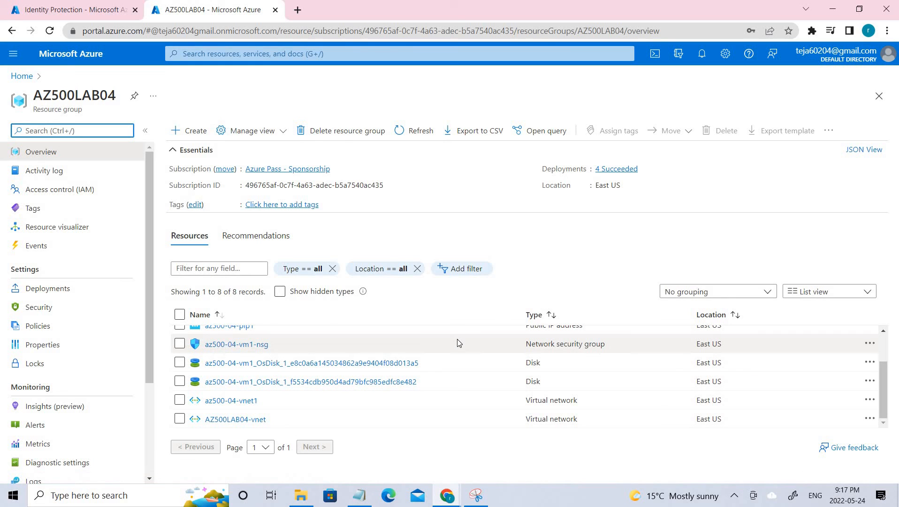
pyautogui.click(701, 56)
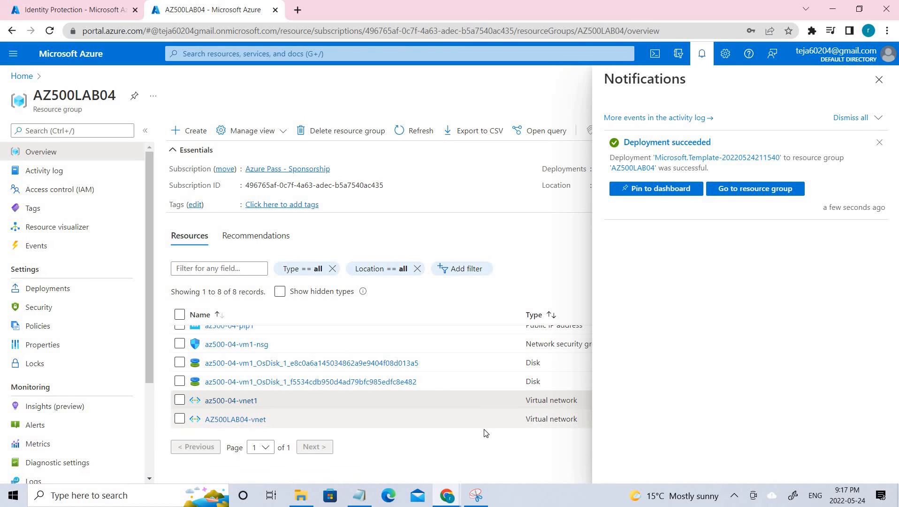
pyautogui.click(879, 80)
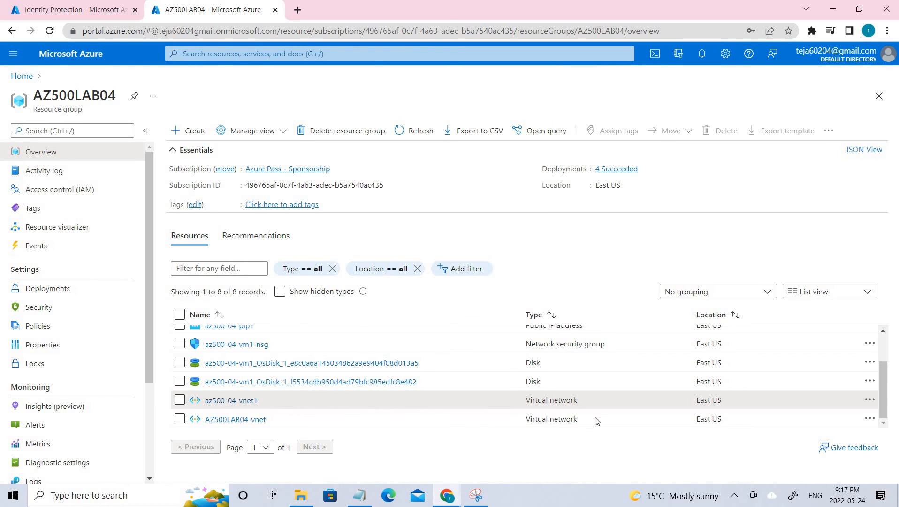
pyautogui.scroll(3, 576, 394)
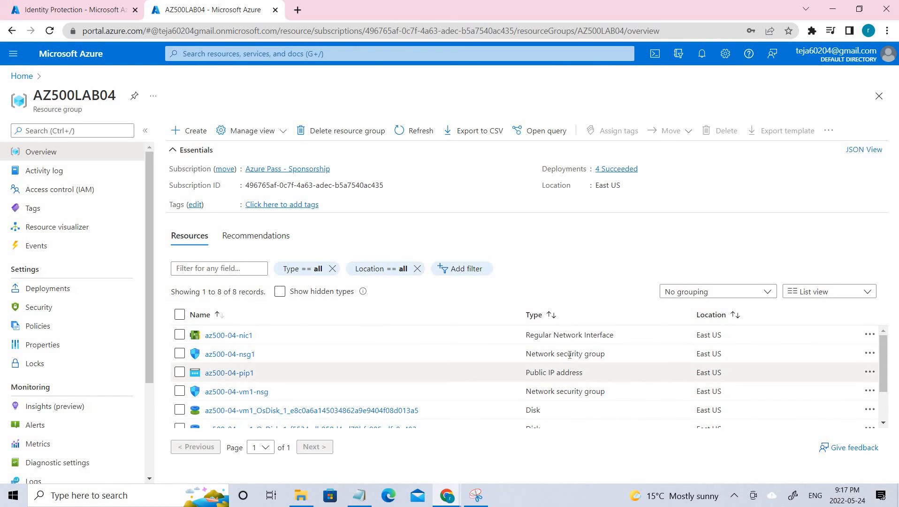
pyautogui.scroll(-2, 236, 380)
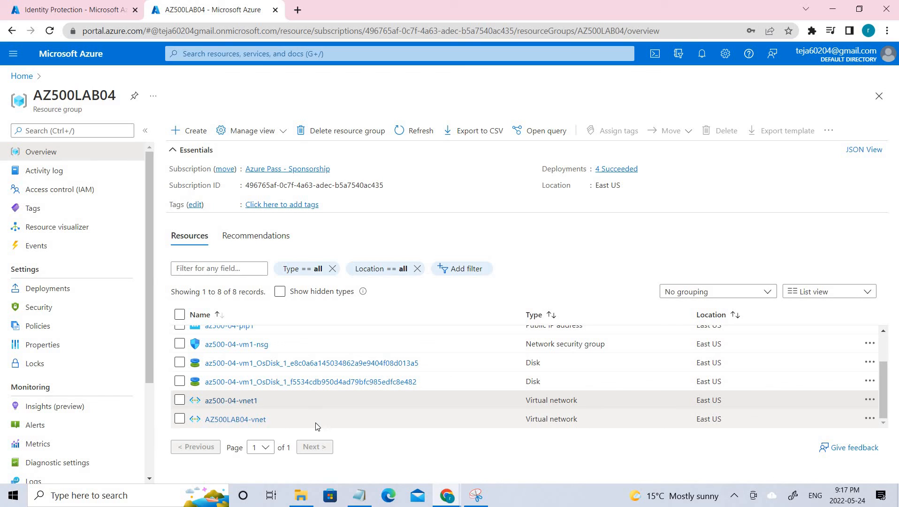
# Filter the AZ500LAB04 resources to the Virtual machine type and open az500-04-vm1
pyautogui.moveTo(302, 425); pyautogui.dragTo(223, 420)
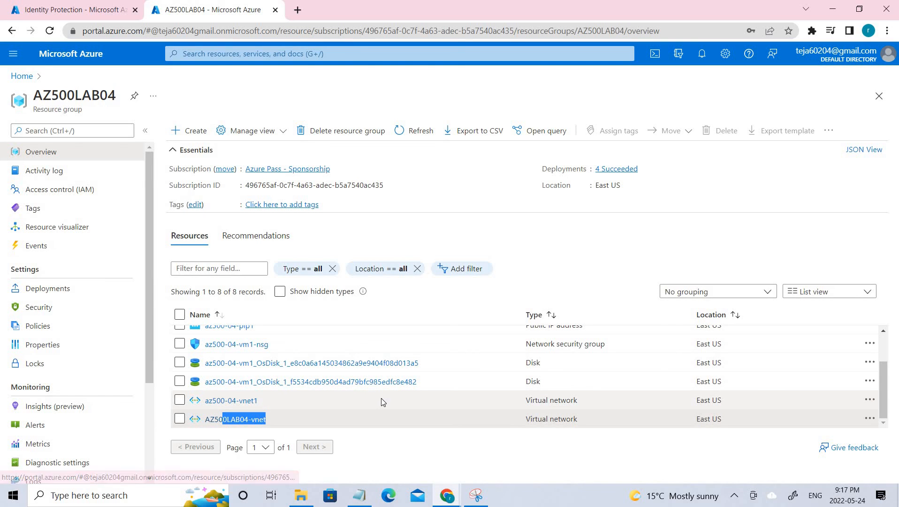
pyautogui.click(306, 272)
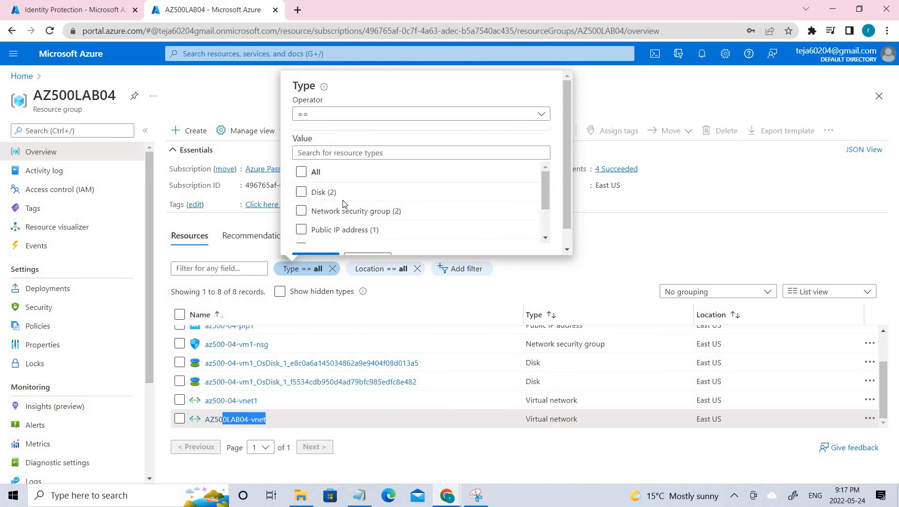
pyautogui.scroll(-2, 309, 221)
pyautogui.click(301, 214)
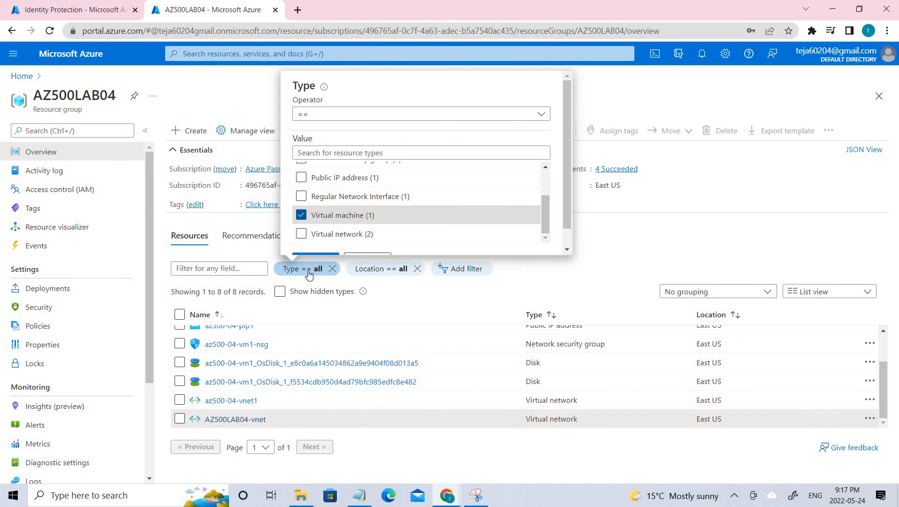
pyautogui.scroll(-1, 408, 216)
pyautogui.click(316, 240)
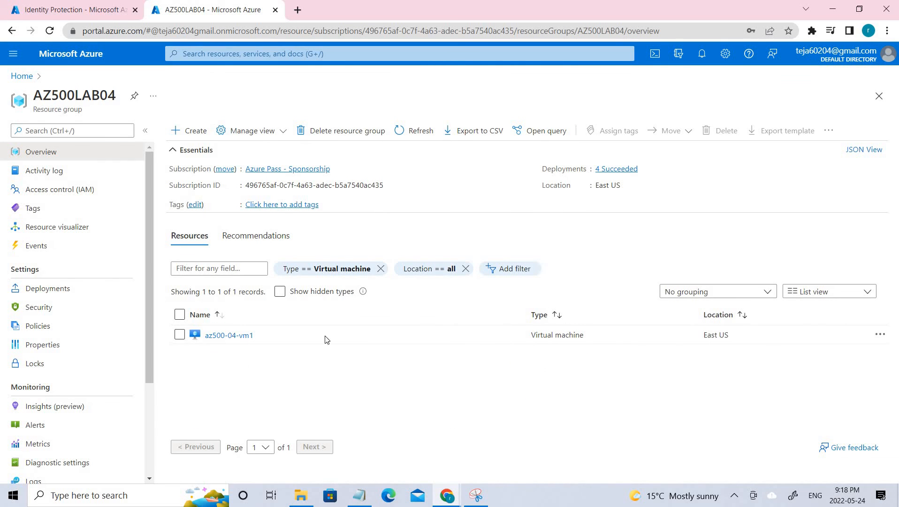
pyautogui.click(271, 335)
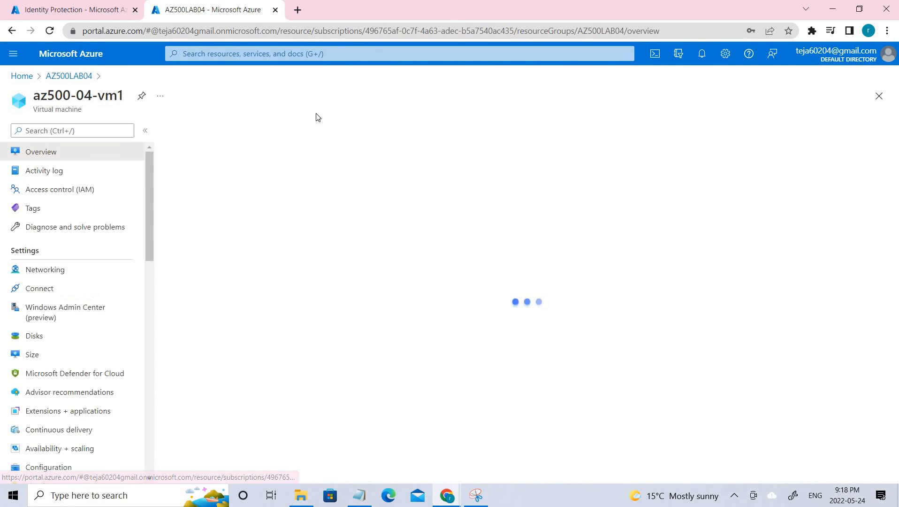
# Review the overview of az500-04-vm1, choose RDP as its connection method, and download the RDP file
pyautogui.scroll(-5, 366, 372)
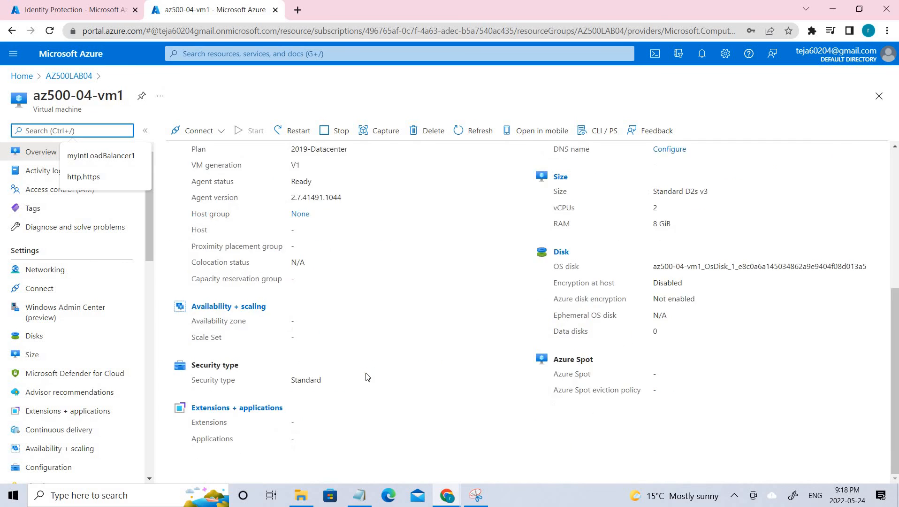
pyautogui.scroll(5, 367, 376)
pyautogui.click(204, 133)
pyautogui.click(200, 132)
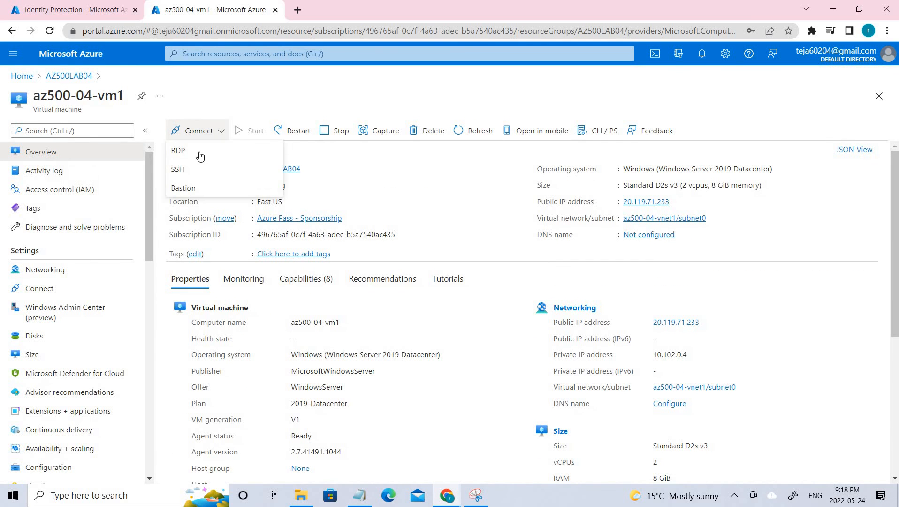
pyautogui.click(198, 148)
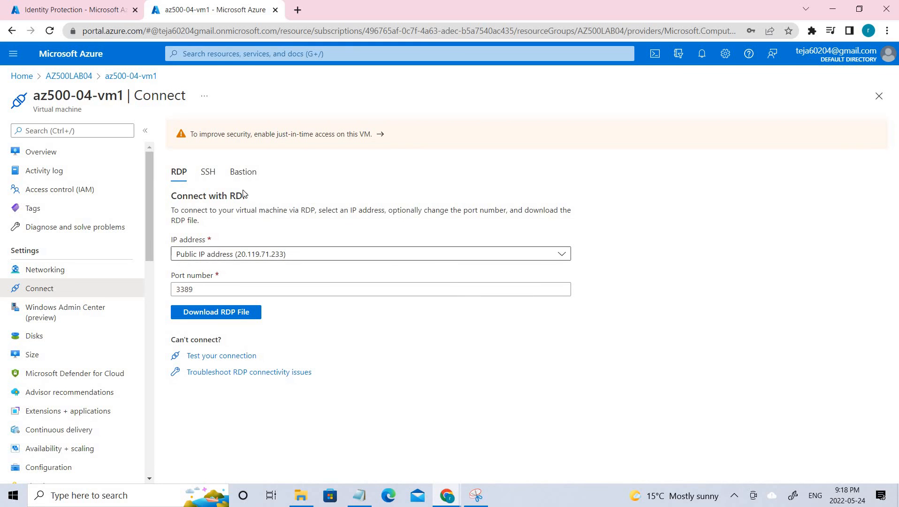
pyautogui.click(219, 321)
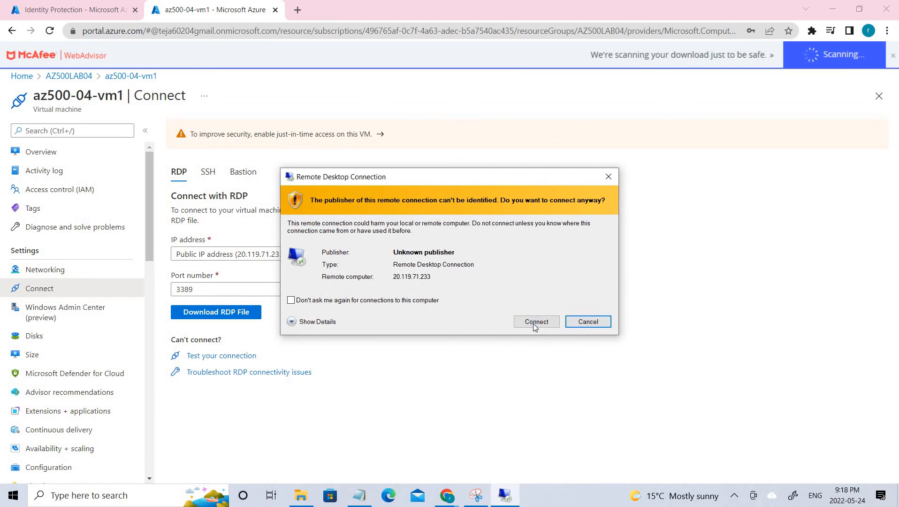
# Connect to az500-04-vm1 over Remote Desktop, allow network discovery, and dismiss the Windows Admin Center message
pyautogui.press('Return')
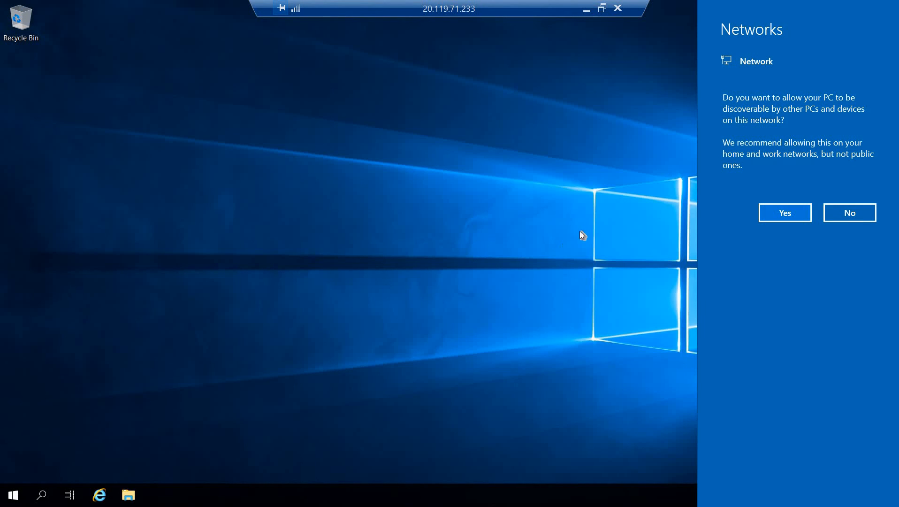
pyautogui.click(787, 219)
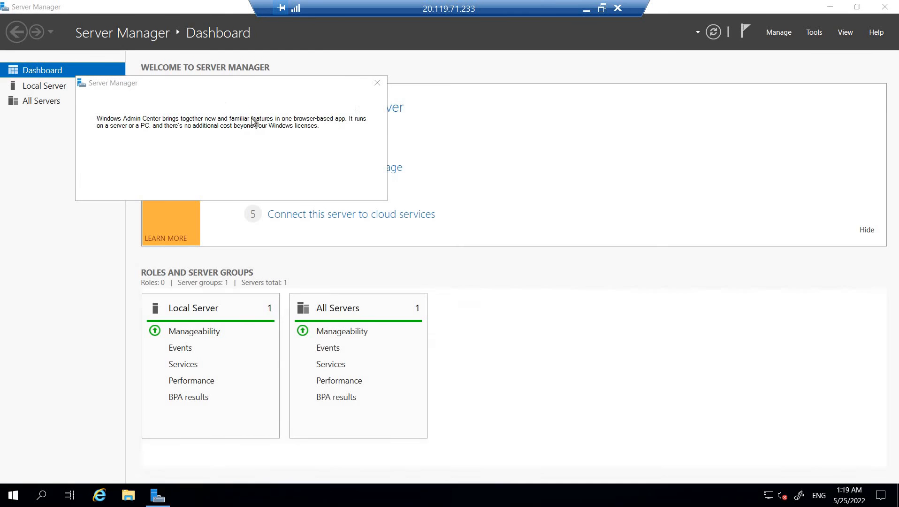
pyautogui.click(377, 83)
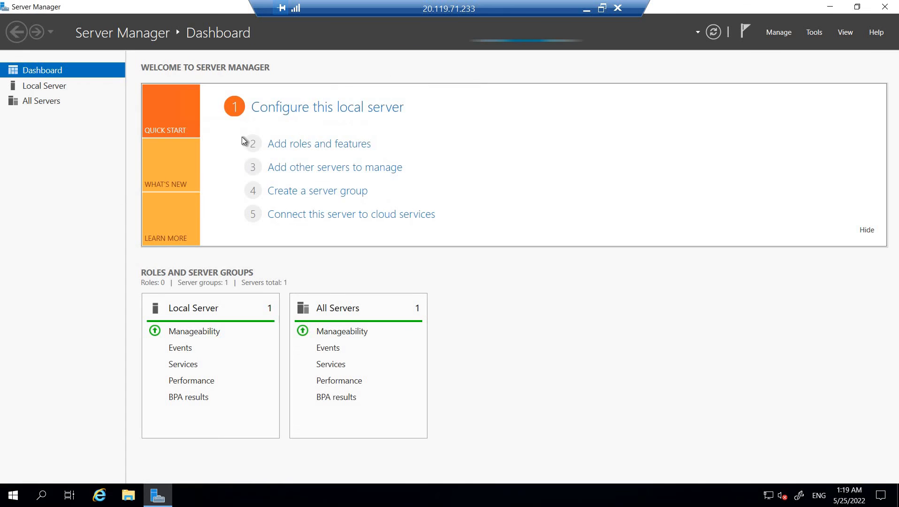
# Turn off IE Enhanced Security Configuration for both Administrators and Users in Server Manager's Local Server properties
pyautogui.click(57, 86)
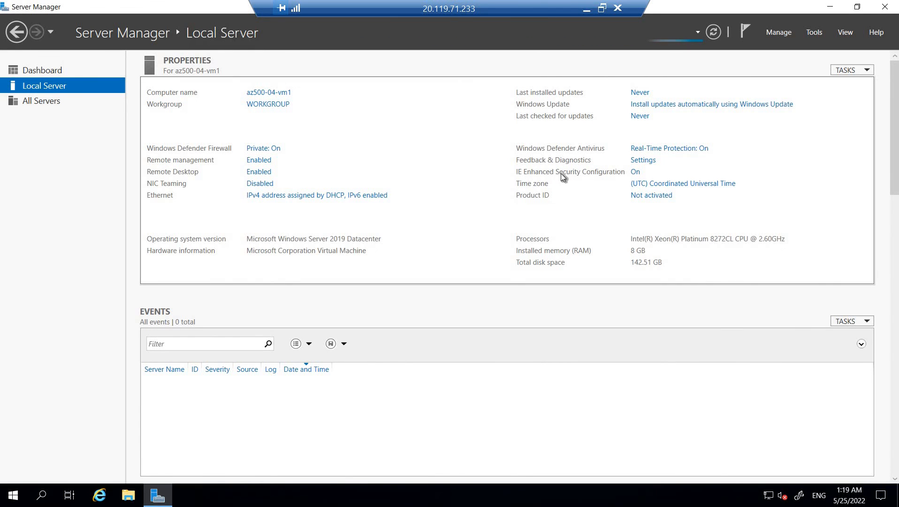
pyautogui.click(637, 173)
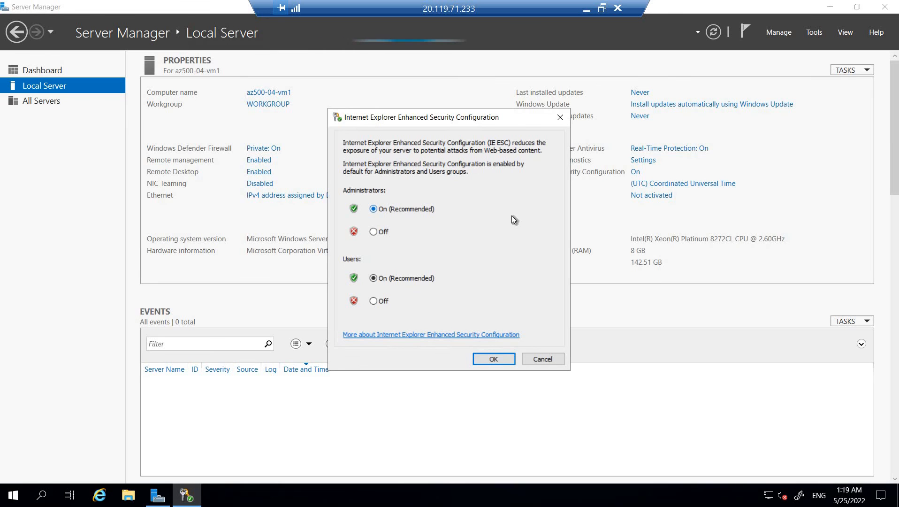
pyautogui.click(373, 231)
pyautogui.click(373, 301)
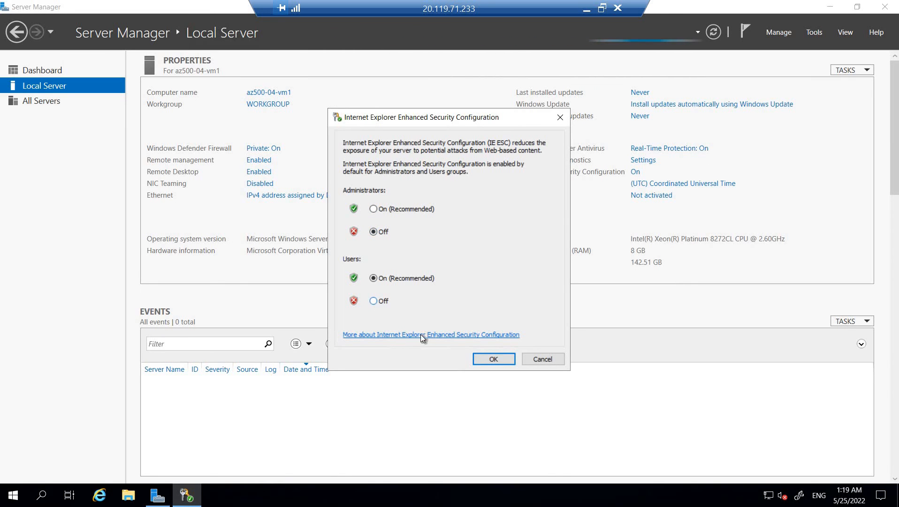
pyautogui.click(482, 360)
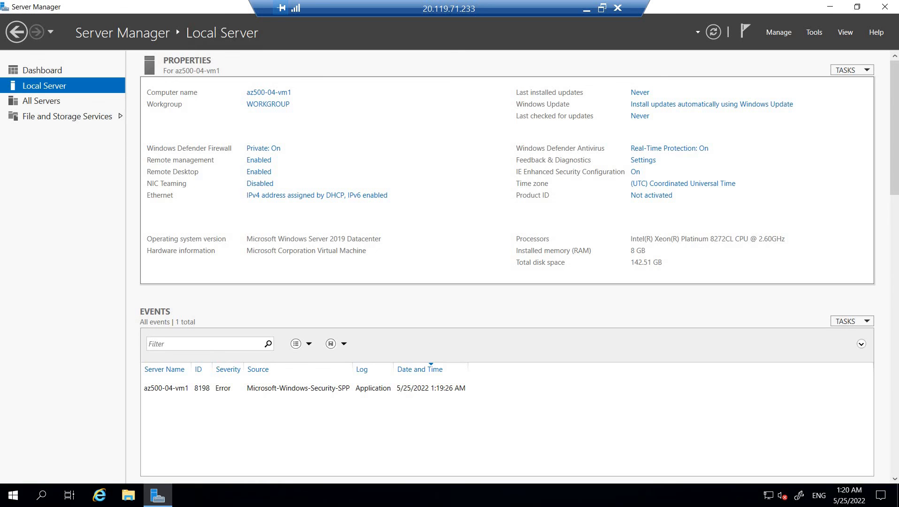
# Open Internet Explorer on the remote machine, postpone its initial setup, and start an InPrivate Browsing window
pyautogui.click(98, 497)
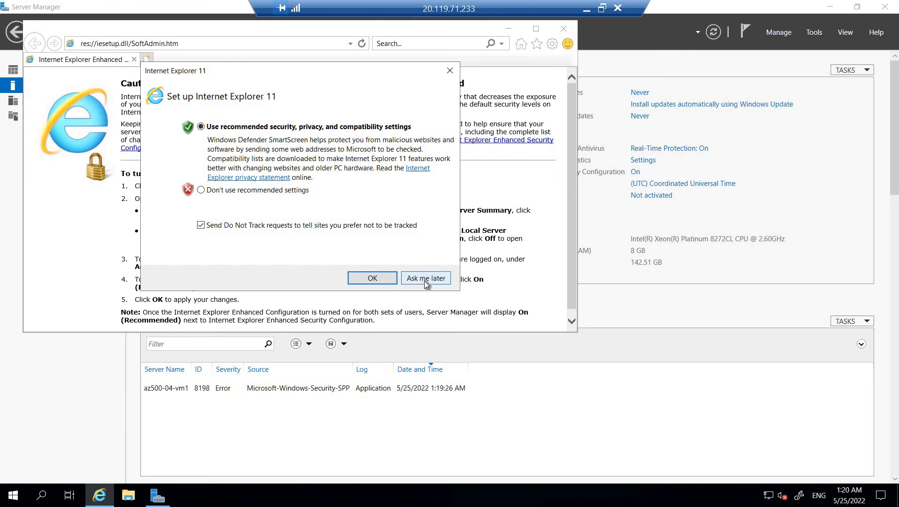
pyautogui.click(423, 281)
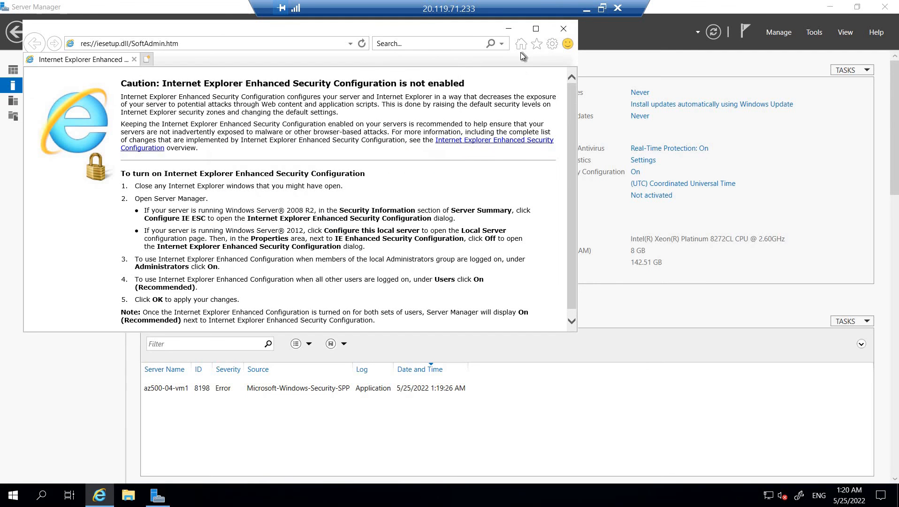
pyautogui.click(551, 44)
pyautogui.moveTo(471, 93)
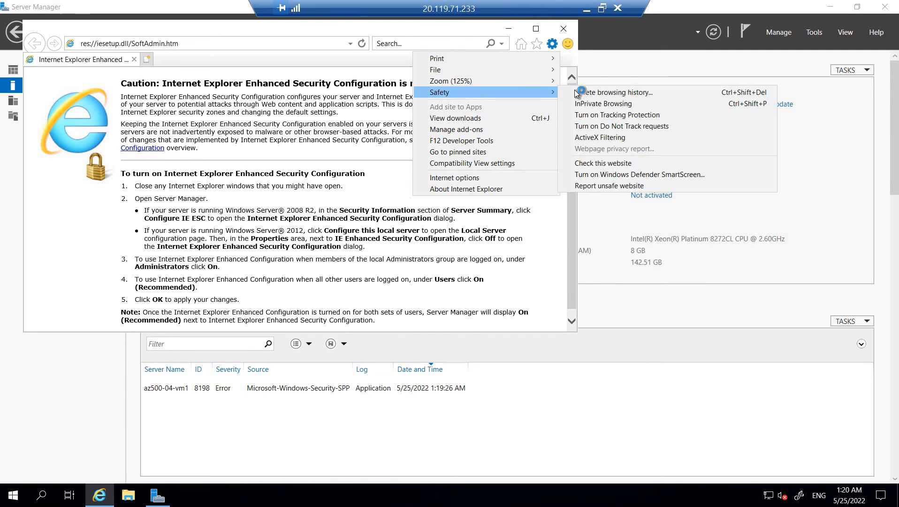
pyautogui.click(616, 104)
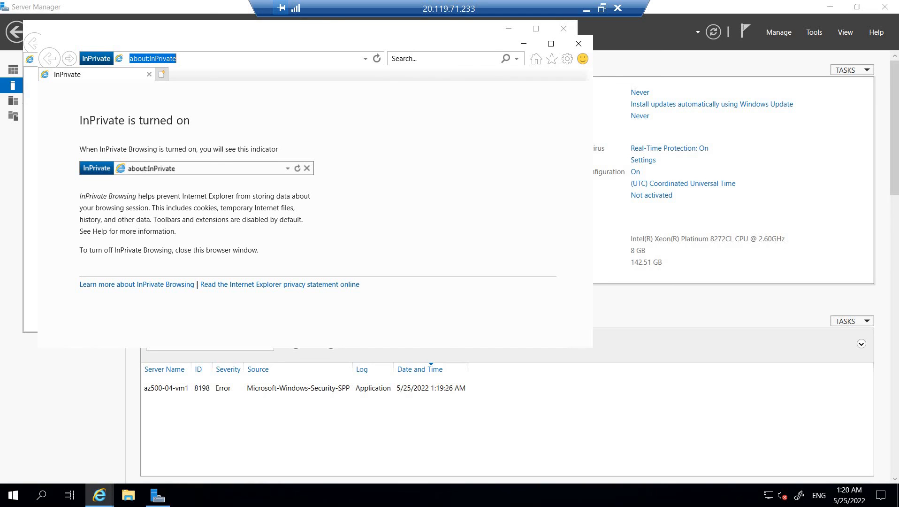
pyautogui.click(310, 55)
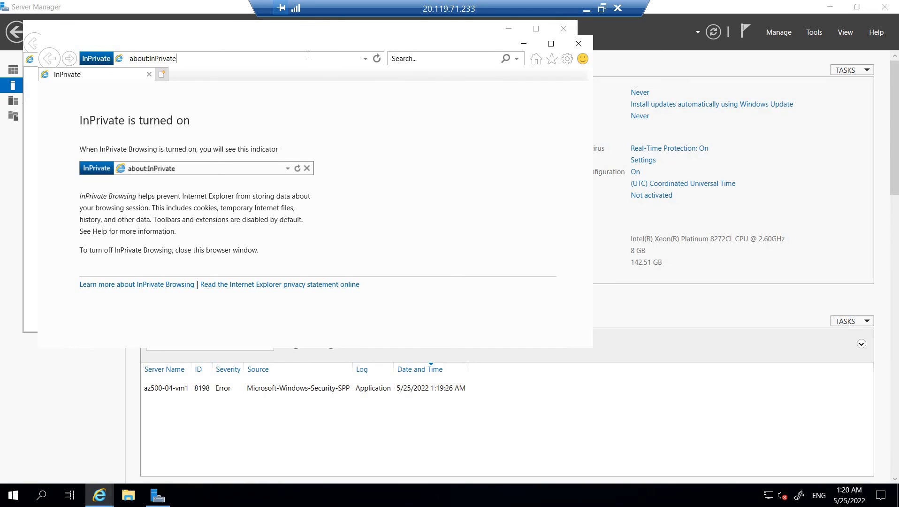
pyautogui.hotkey('ctrl', 'a')
pyautogui.write('https://www.torproject.org/projects/torbrowser.html.en.')
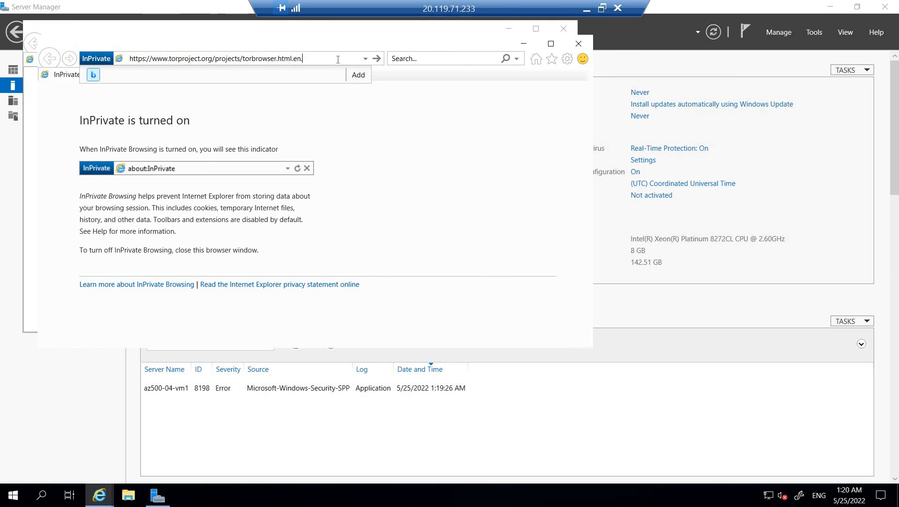
pyautogui.press('Return')
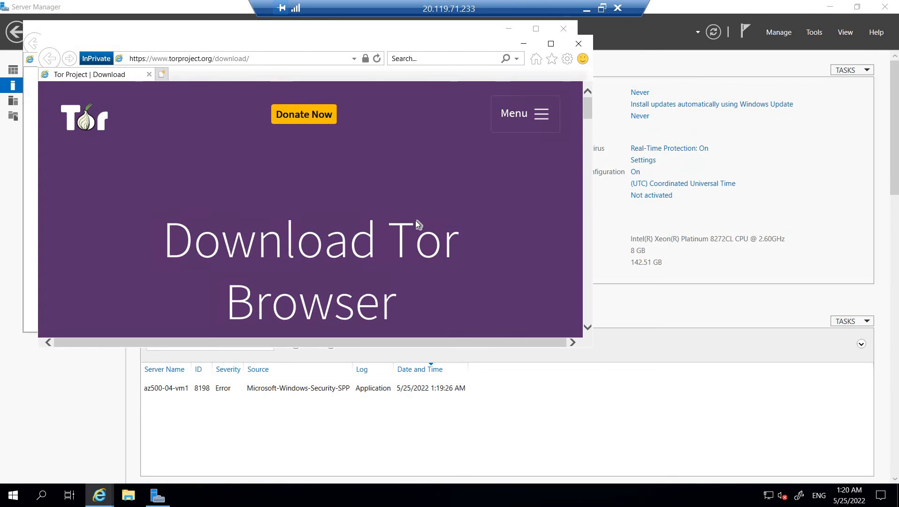
pyautogui.click(551, 44)
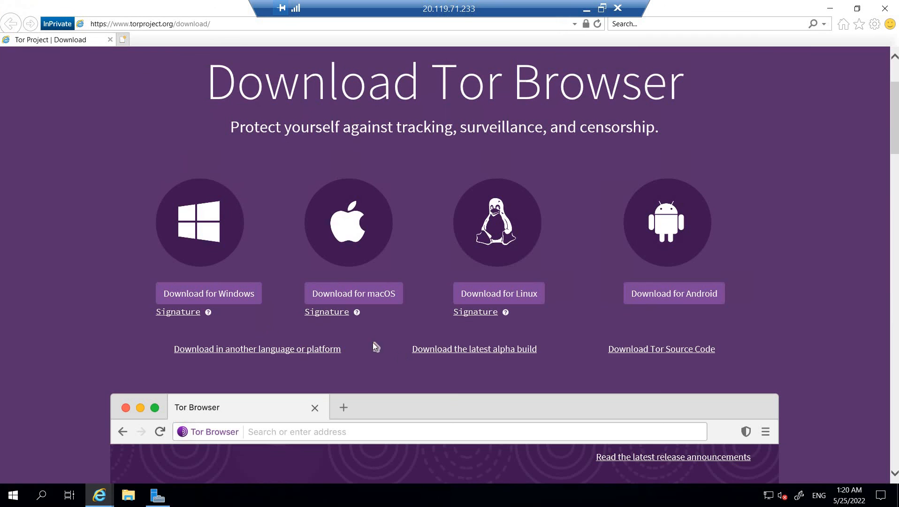
pyautogui.click(211, 288)
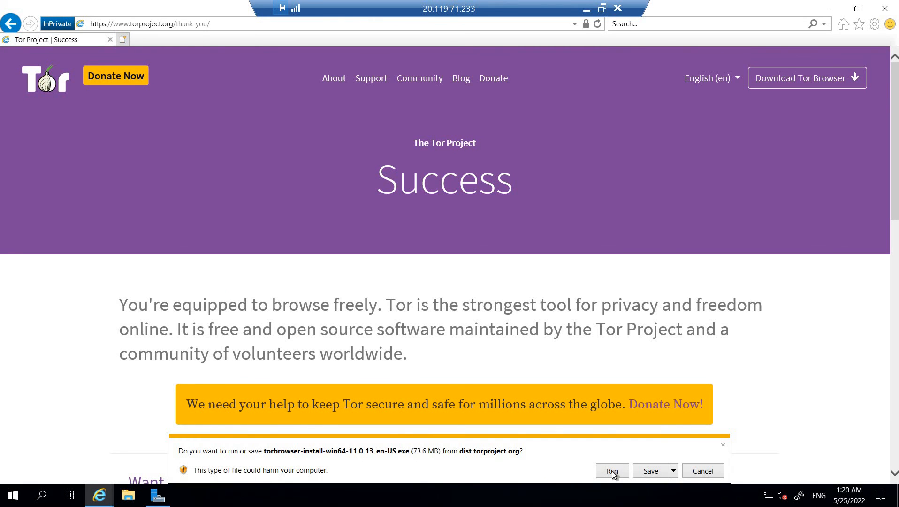
pyautogui.click(612, 471)
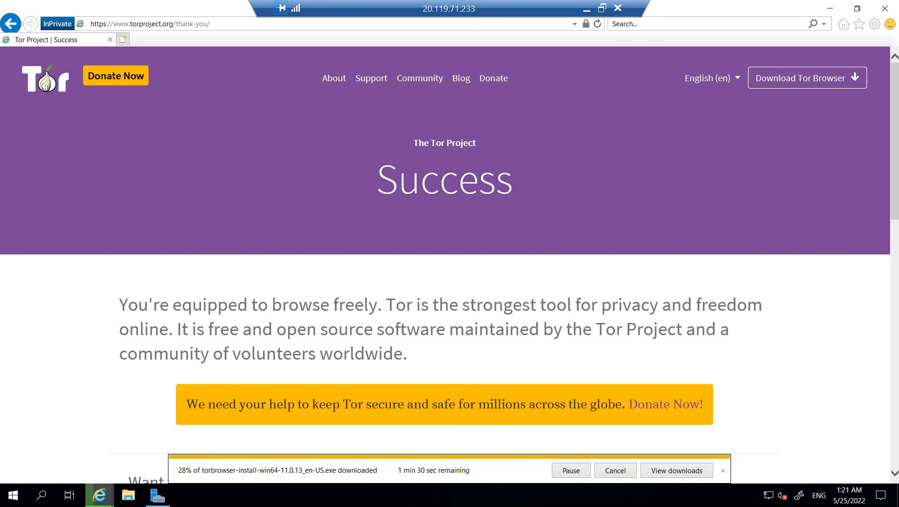
# Switch to the local Azure portal and review the Conditional Access policies and overview in the AdatumLab500-04 security settings
pyautogui.click(602, 8)
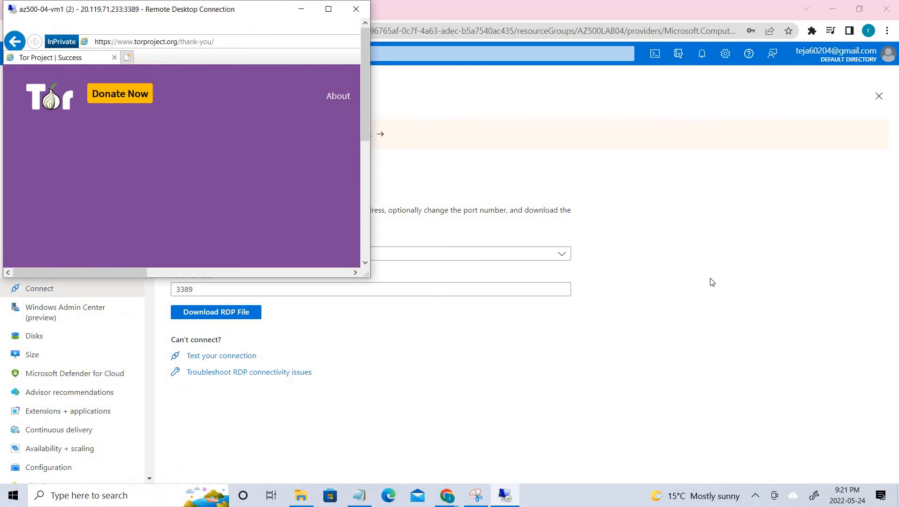
pyautogui.click(353, 195)
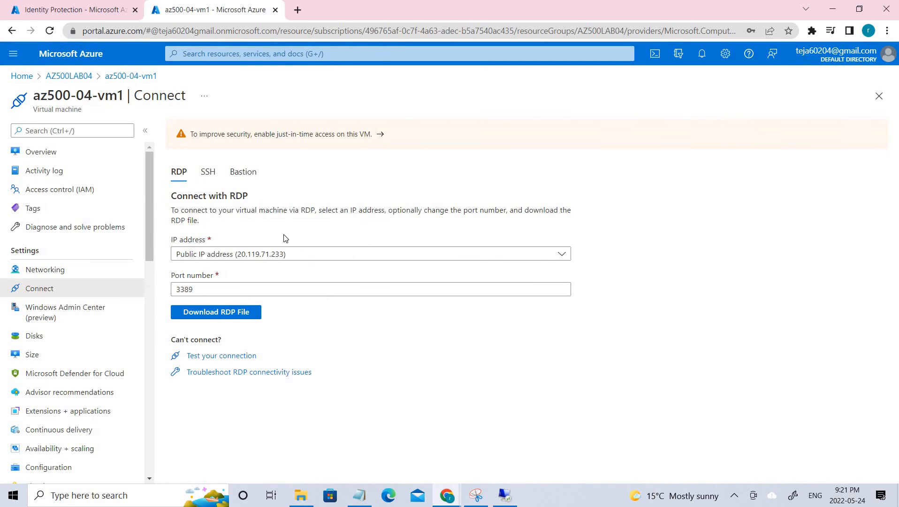
pyautogui.click(82, 6)
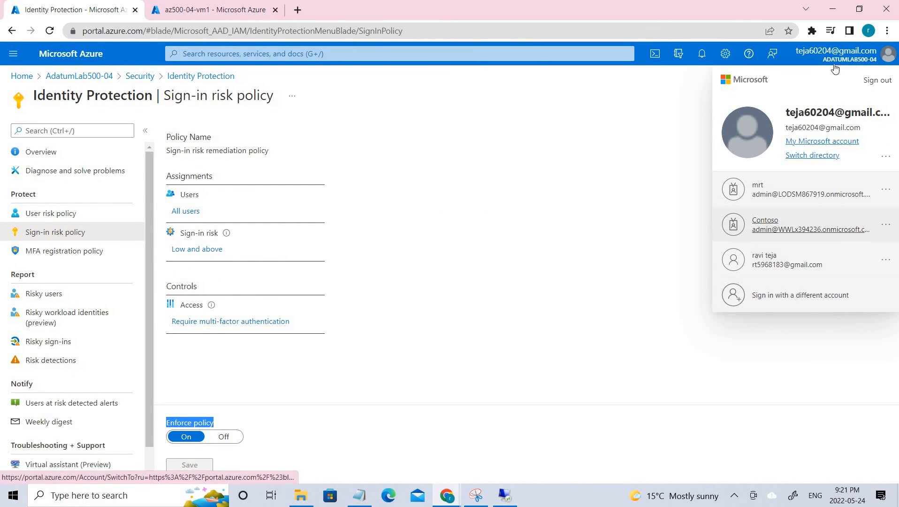
pyautogui.click(362, 188)
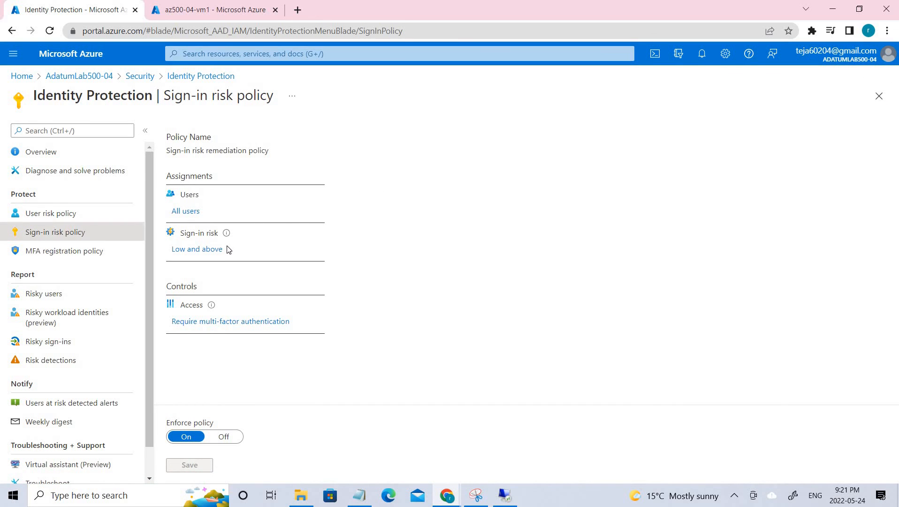
pyautogui.click(138, 80)
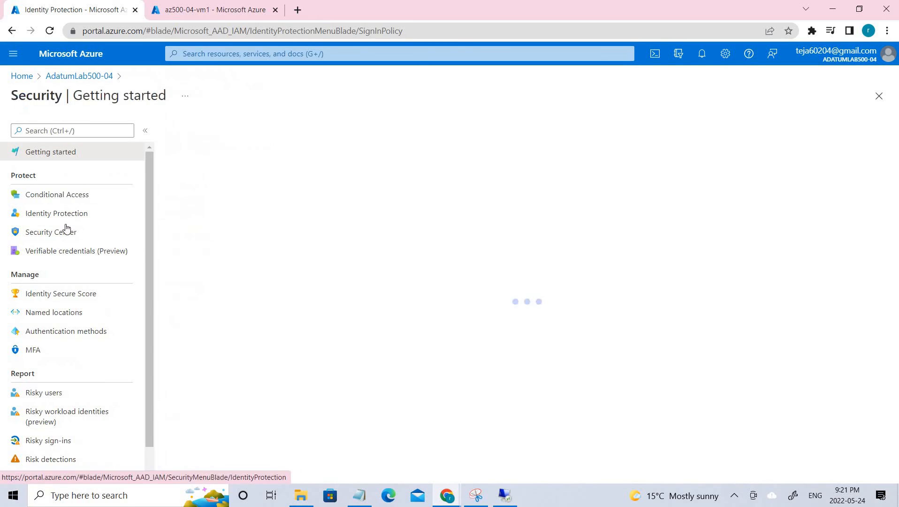
pyautogui.click(57, 194)
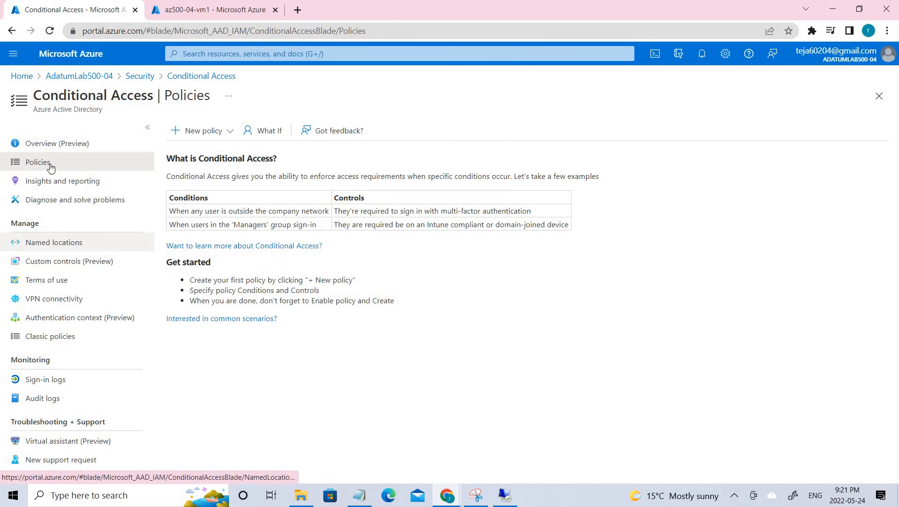
pyautogui.click(63, 142)
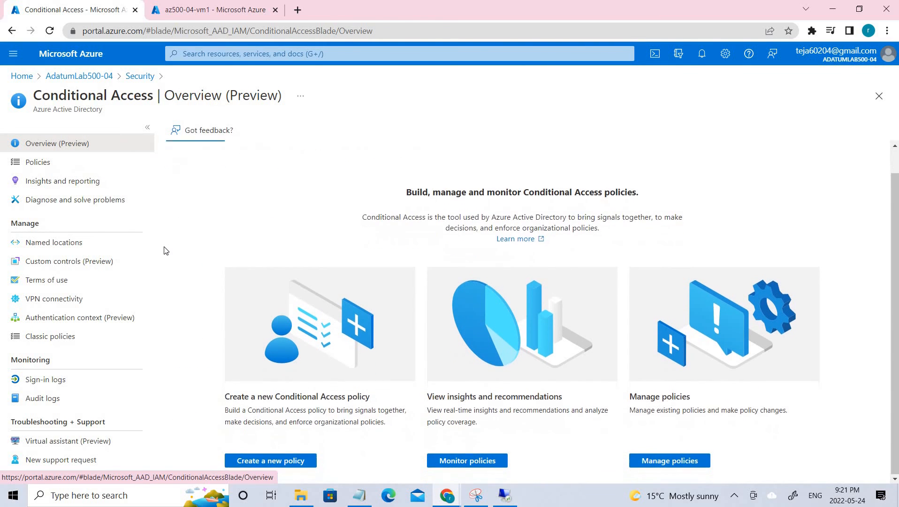
pyautogui.click(79, 163)
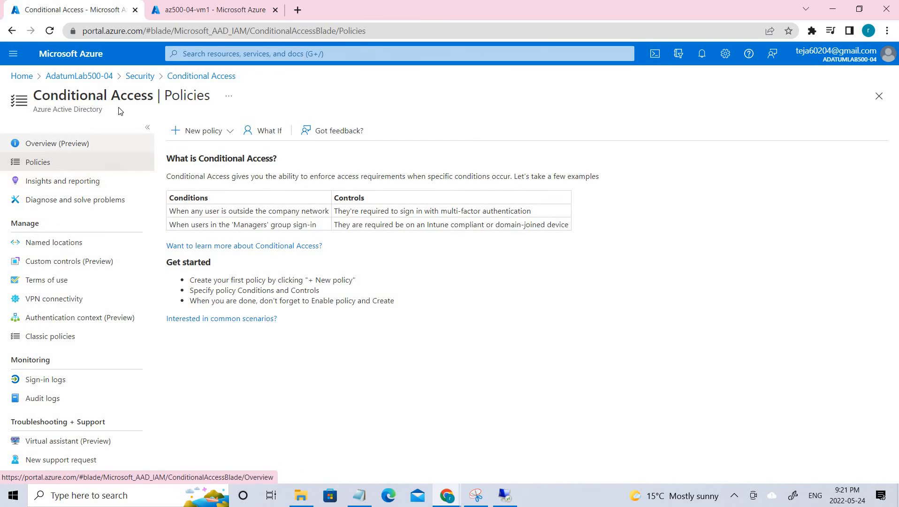
pyautogui.click(139, 77)
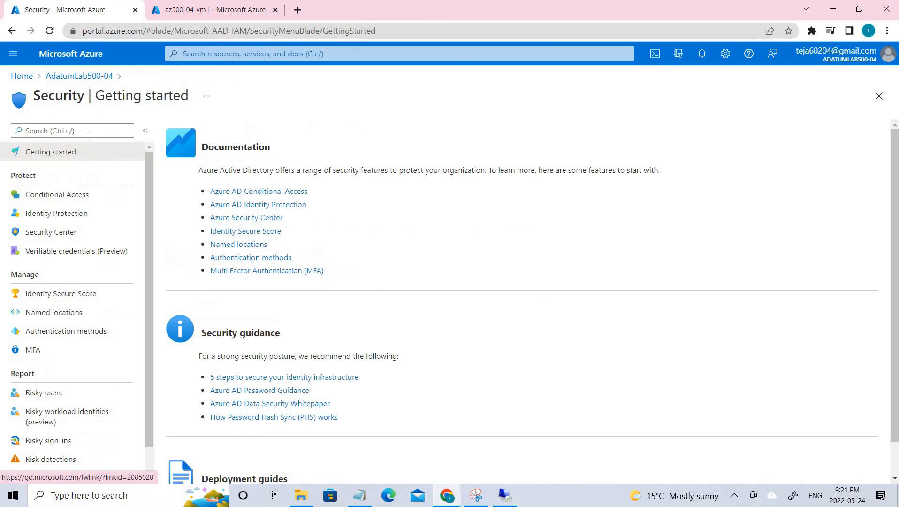
# Examine the Identity Protection overview and its medium risk users, and return to the AdatumLab500-04 tenant overview
pyautogui.click(73, 212)
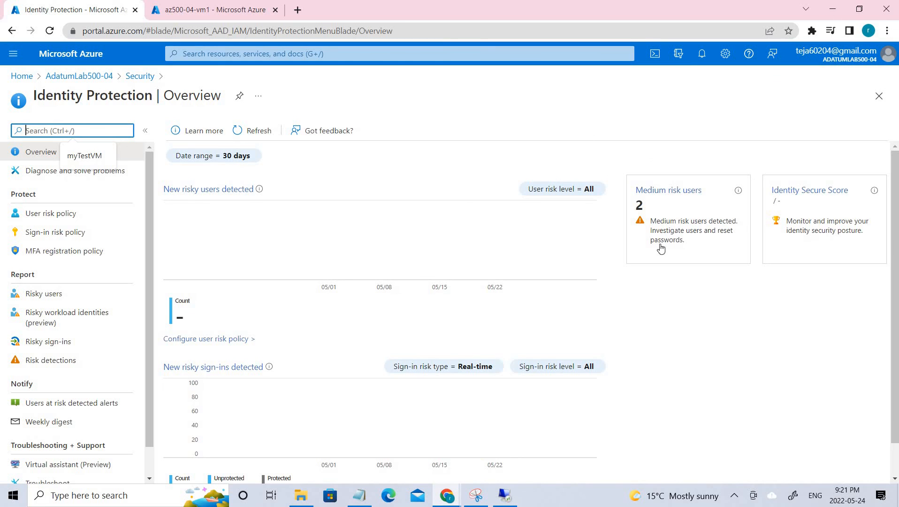
pyautogui.scroll(-1, 610, 294)
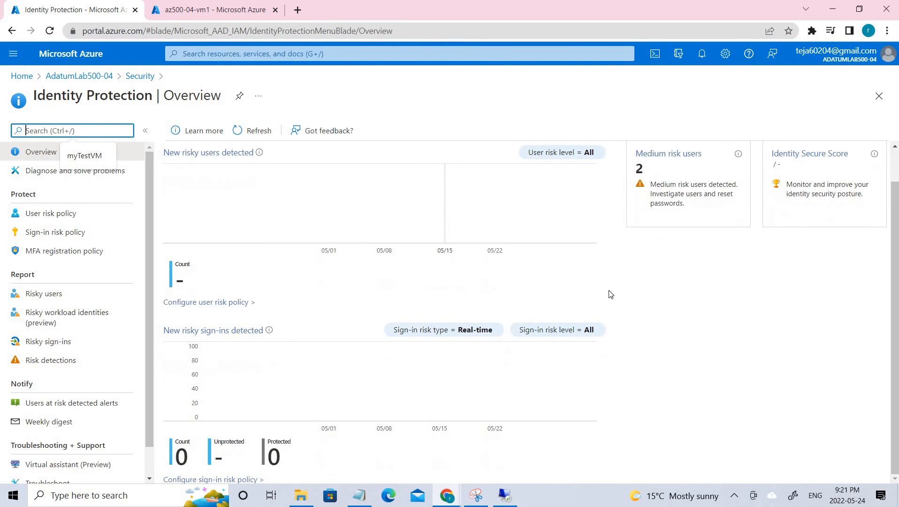
pyautogui.scroll(1, 647, 277)
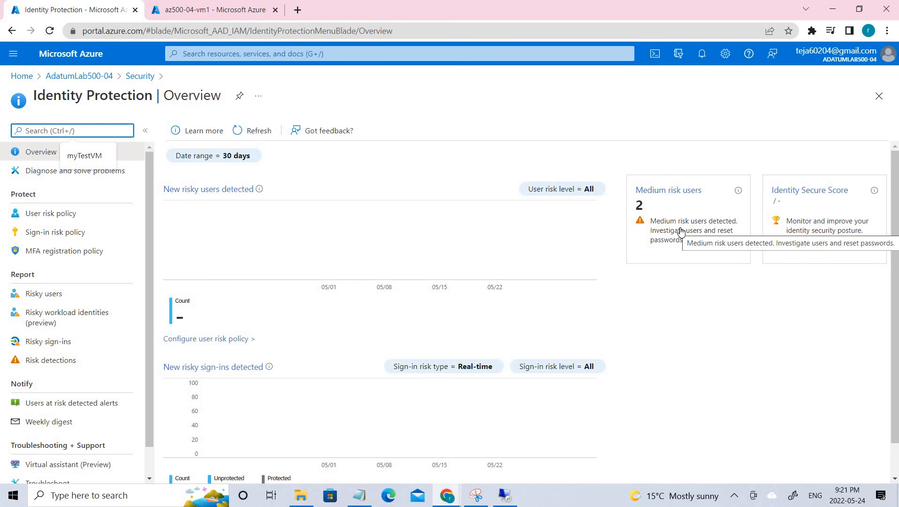
pyautogui.click(680, 230)
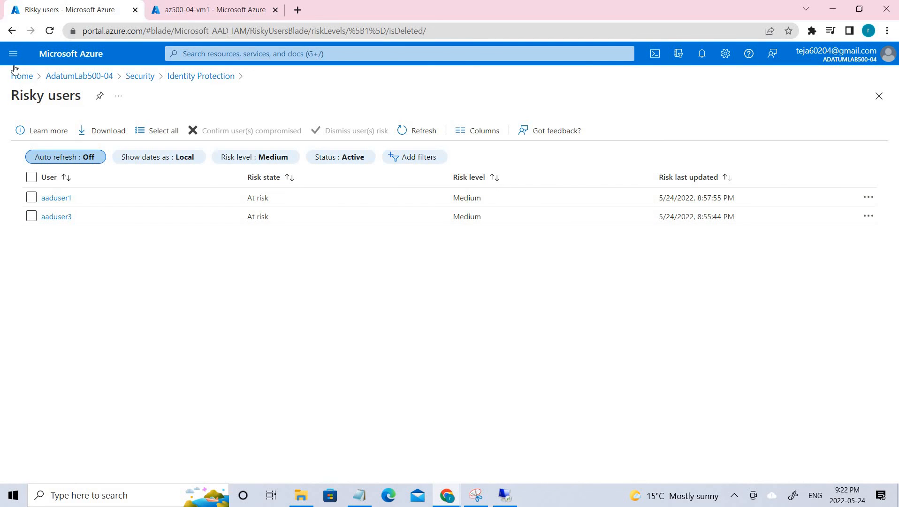
pyautogui.click(78, 76)
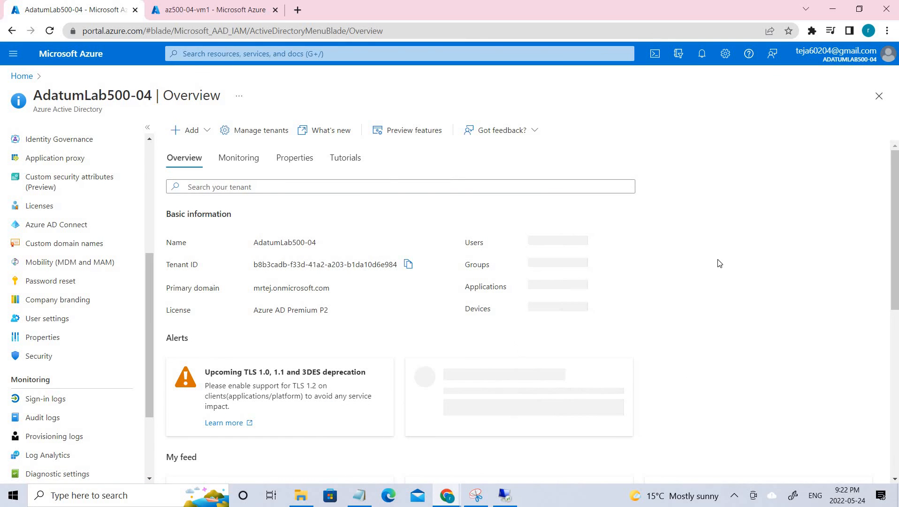
# Return to the az500-04-vm1 Remote Desktop session in full screen and wait for the Tor Browser installer to download
pyautogui.click(506, 495)
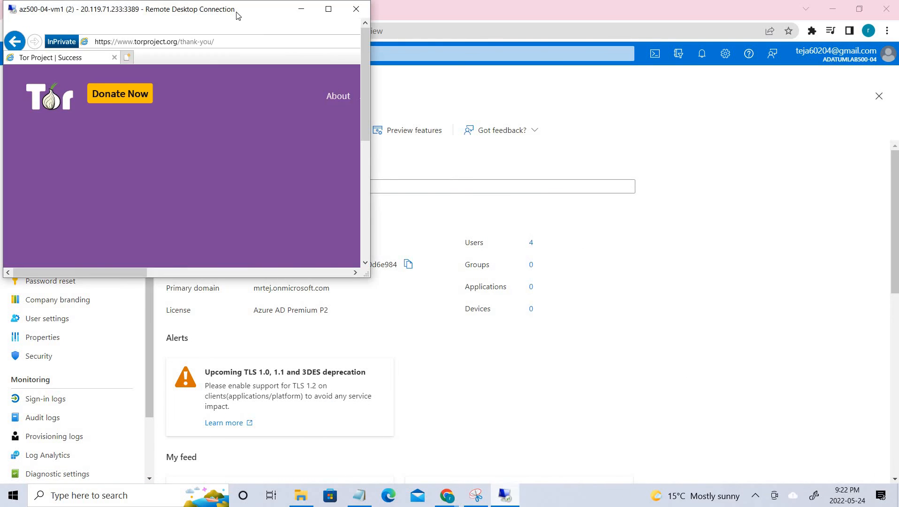
pyautogui.moveTo(236, 12); pyautogui.dragTo(272, 85)
pyautogui.click(353, 85)
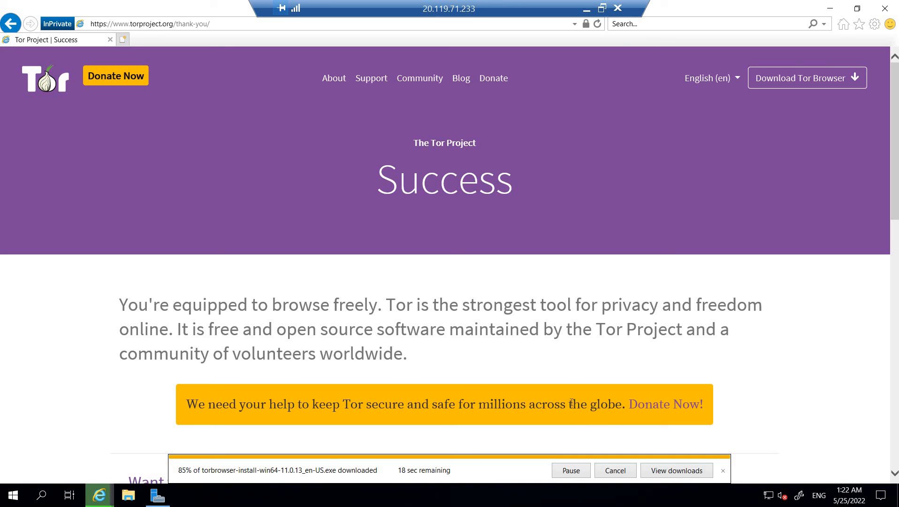
pyautogui.scroll(-4, 610, 290)
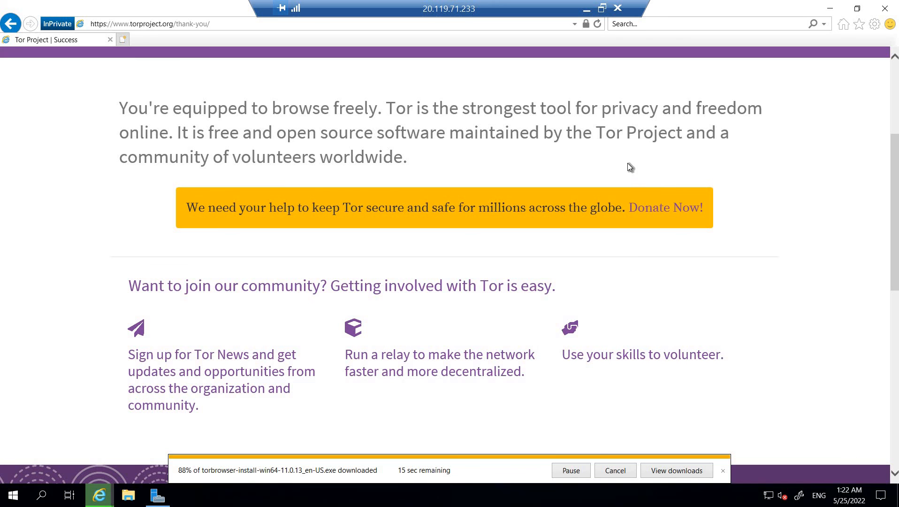
pyautogui.scroll(-7, 628, 164)
pyautogui.scroll(10, 628, 163)
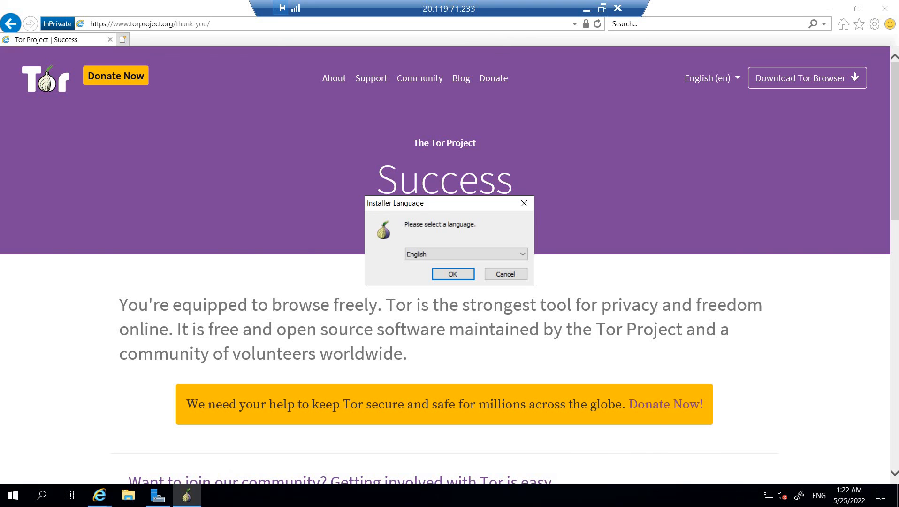
# Install Tor Browser in English, keeping the Start Menu and Desktop shortcuts, and launch it when setup finishes
pyautogui.click(450, 275)
pyautogui.click(512, 342)
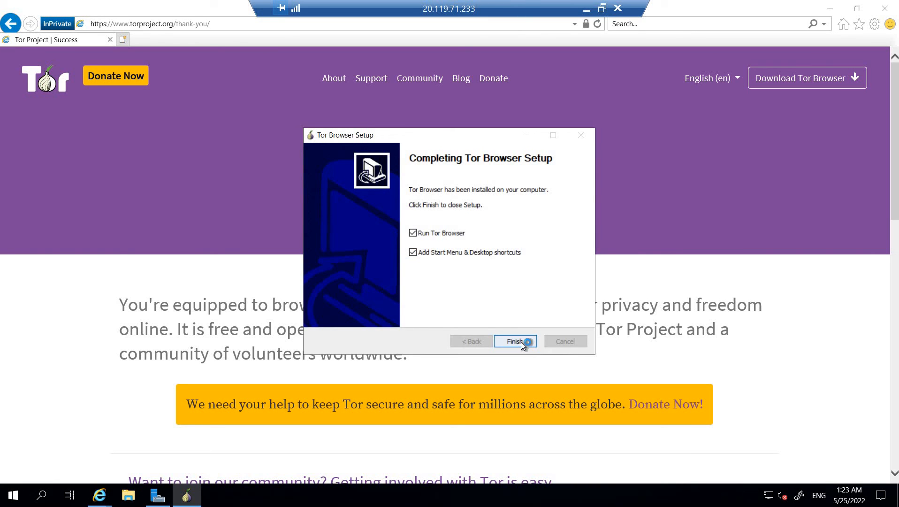
pyautogui.click(522, 341)
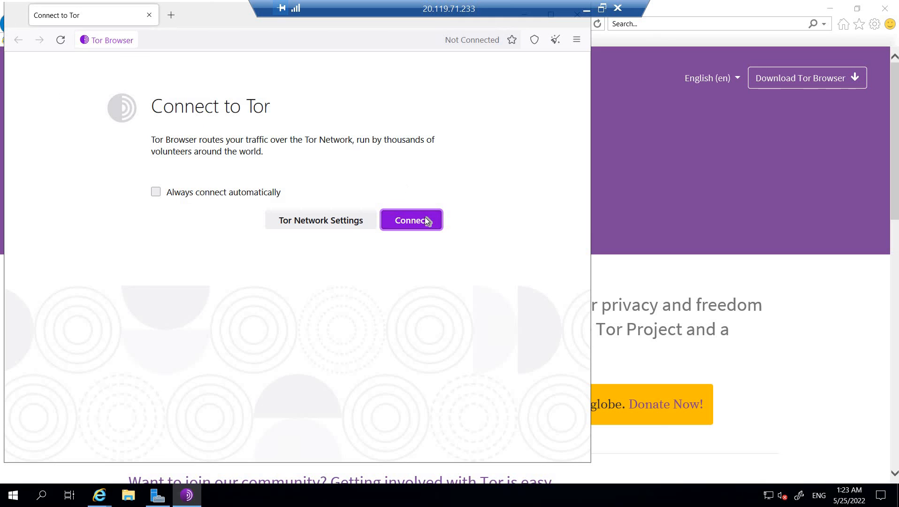
pyautogui.click(425, 217)
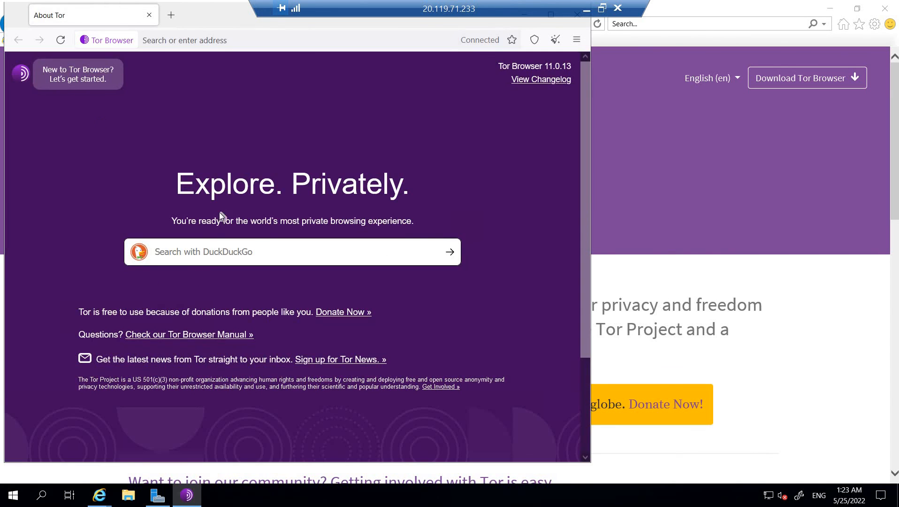
pyautogui.click(230, 39)
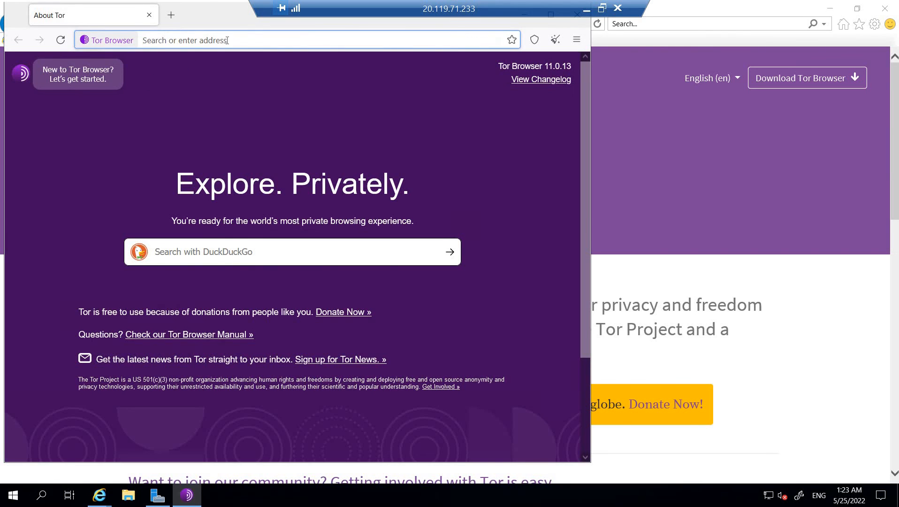
pyautogui.write('https://myapps.microsoft.com.')
pyautogui.press('BackSpace')
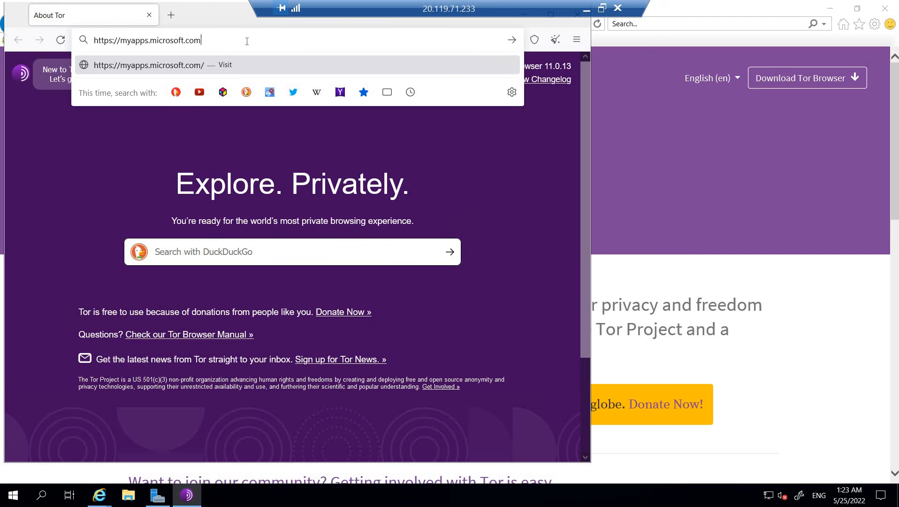
pyautogui.press('Return')
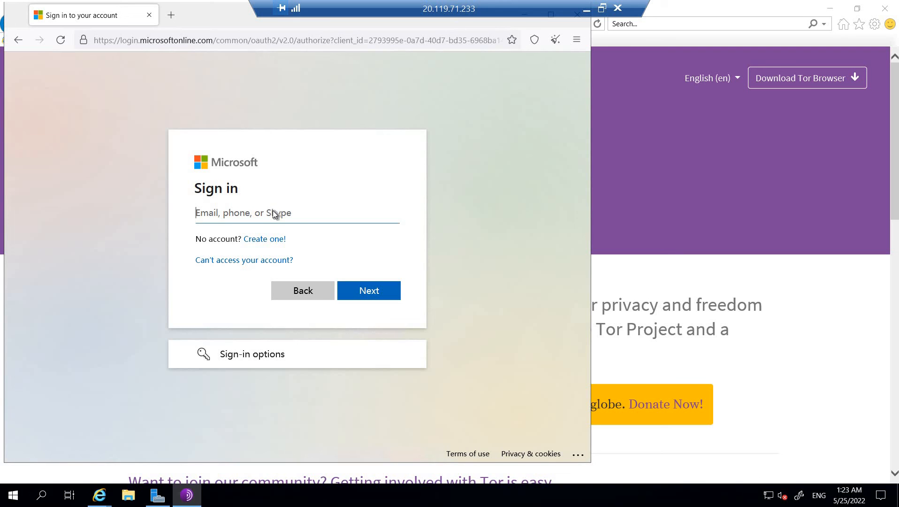
# Submit aaduser3's sign-in e-mail on the Microsoft sign-in page
pyautogui.hotkey('ctrl', 'v')
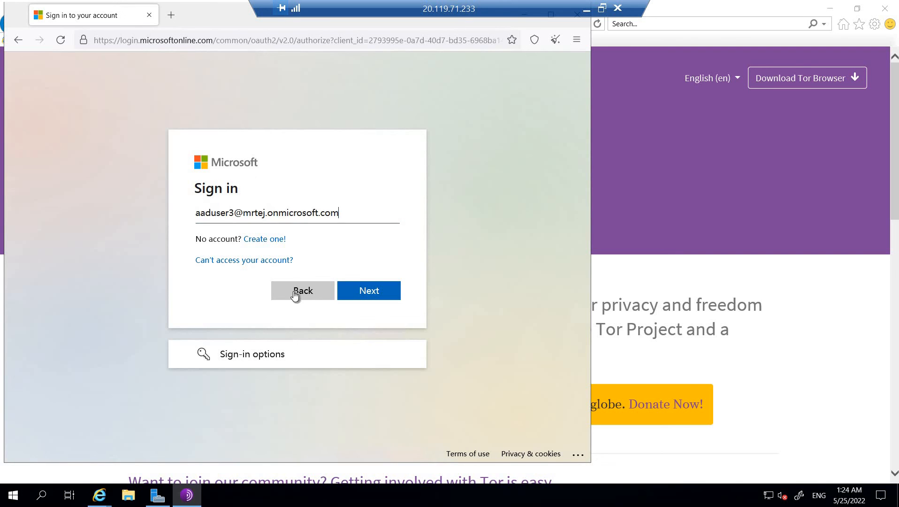
pyautogui.click(361, 298)
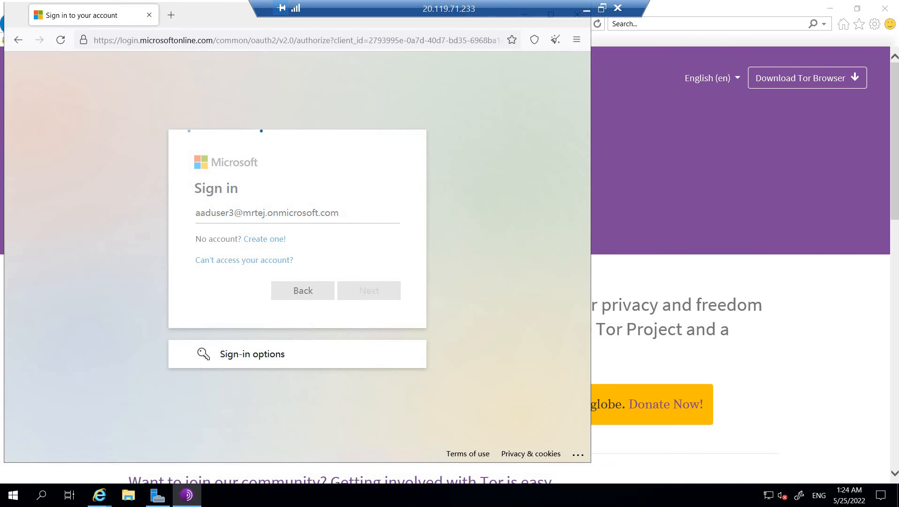
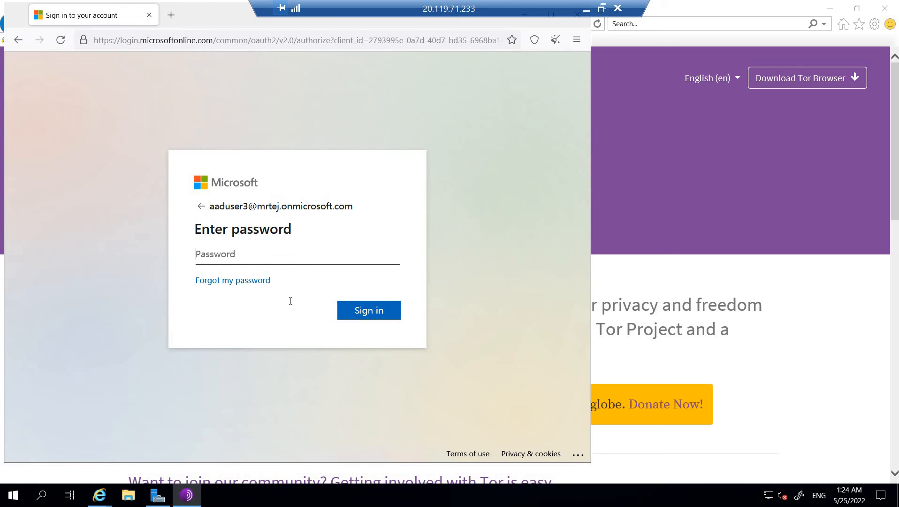
# Enter the account password for aaduser3 on the Microsoft sign-in page and submit the sign-in
pyautogui.hotkey('ctrl', 'v')
pyautogui.click(377, 314)
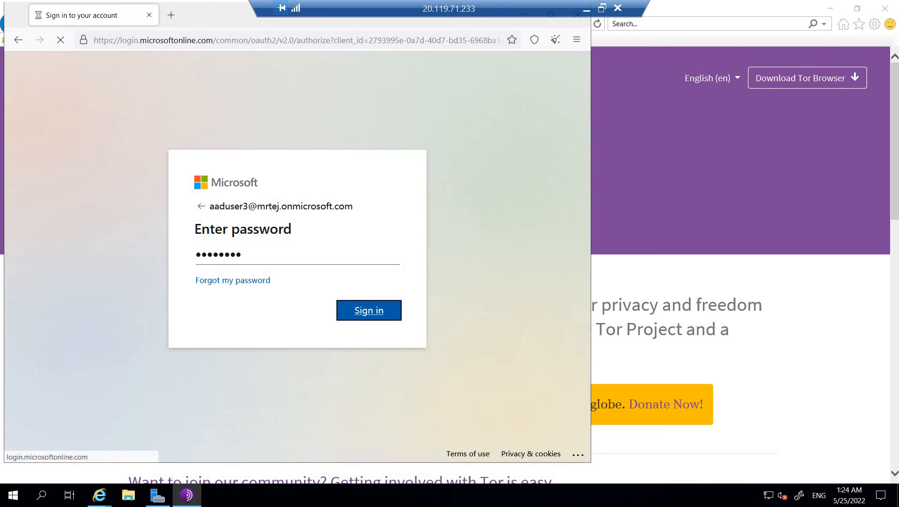
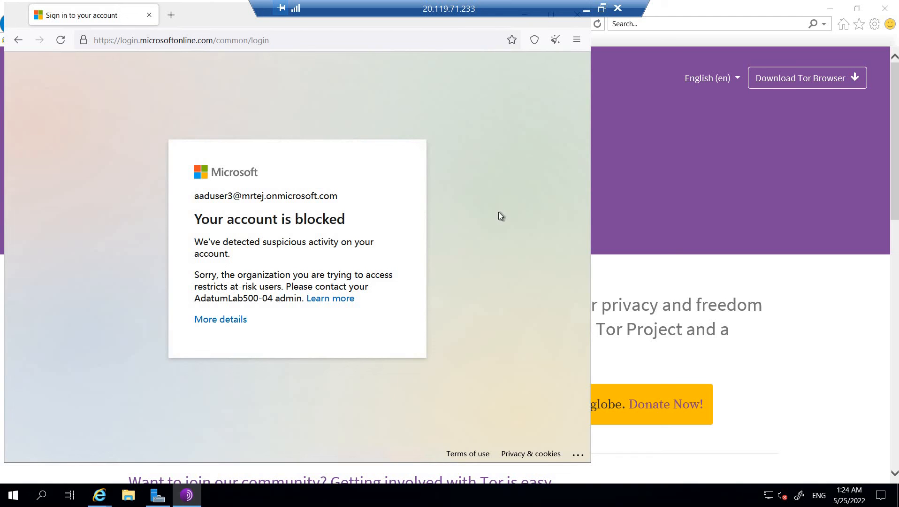
# Return from the blocked-account notice to the previous Microsoft sign-in page
pyautogui.click(18, 39)
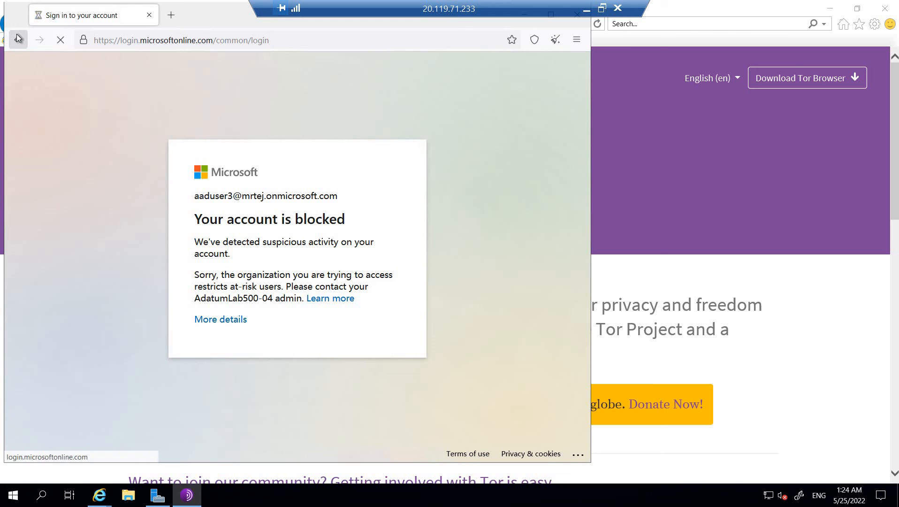
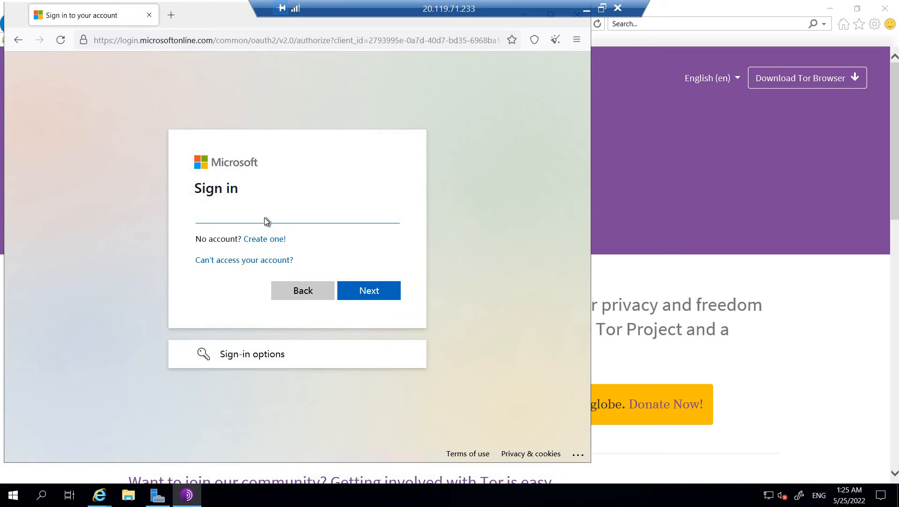
# Submit the aaduser1 account's sign-in address on the Microsoft sign-in page and enter the account password
pyautogui.hotkey('ctrl', 'v')
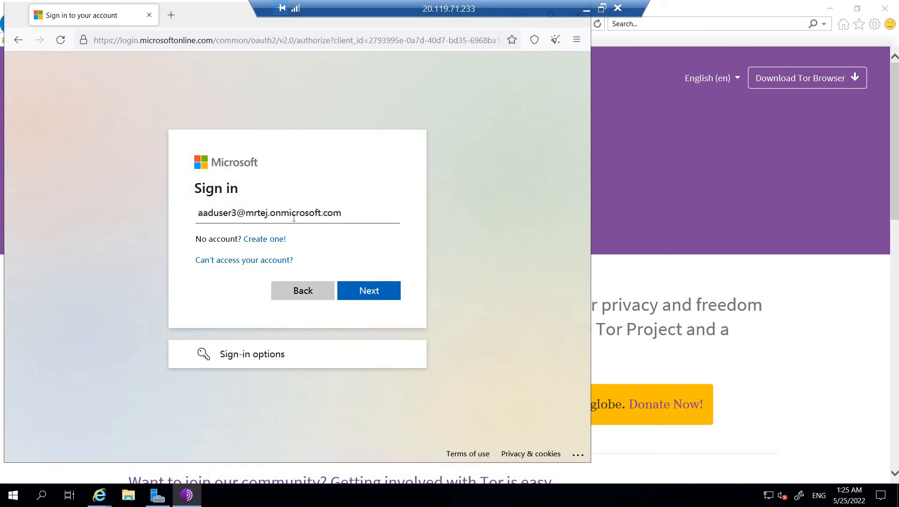
pyautogui.press('BackSpace')
pyautogui.write('1')
pyautogui.click(359, 281)
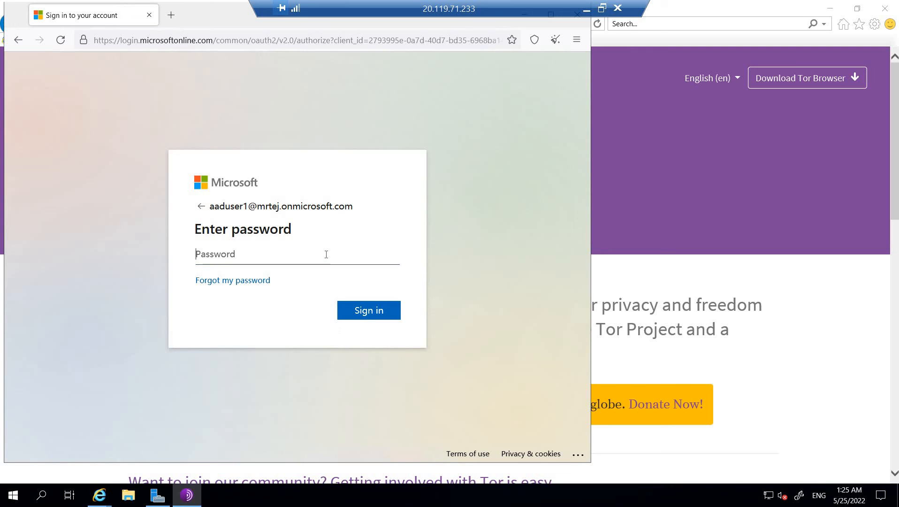
pyautogui.write('••••')
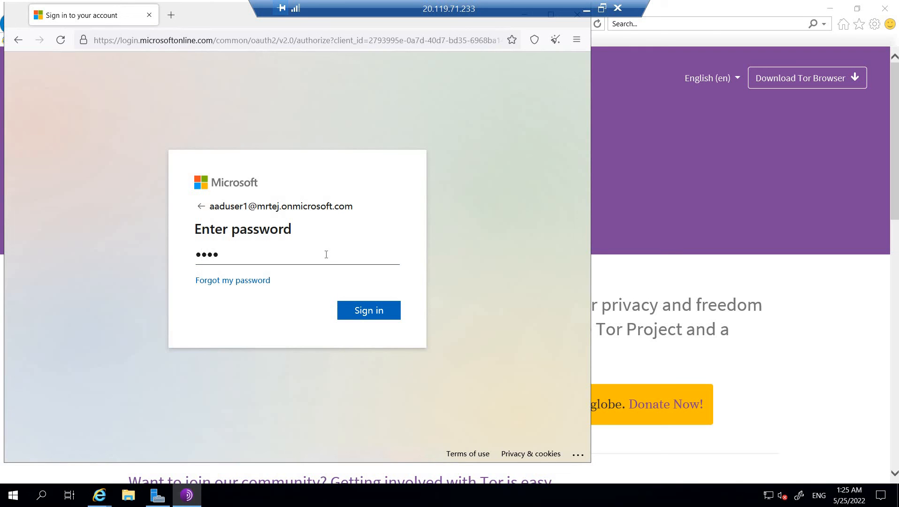
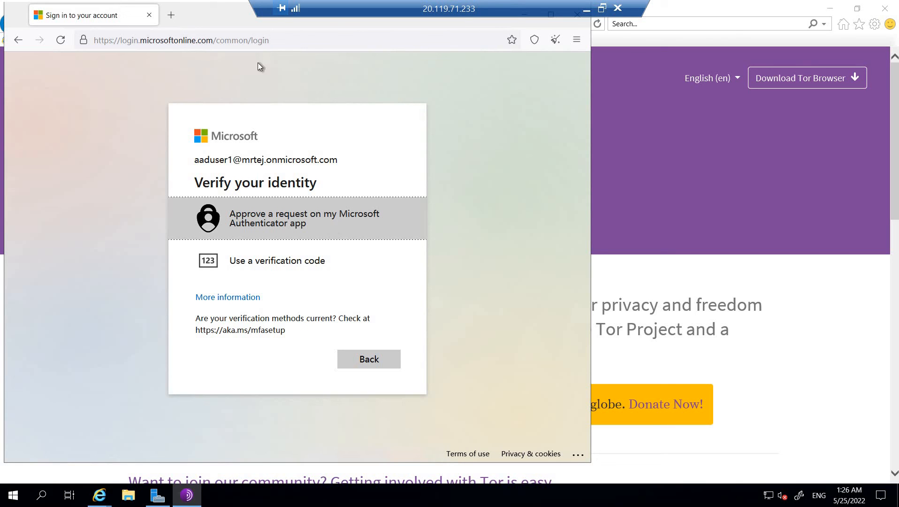
# Choose to verify the aaduser1 sign-in by approving a request in the Microsoft Authenticator app
pyautogui.click(315, 211)
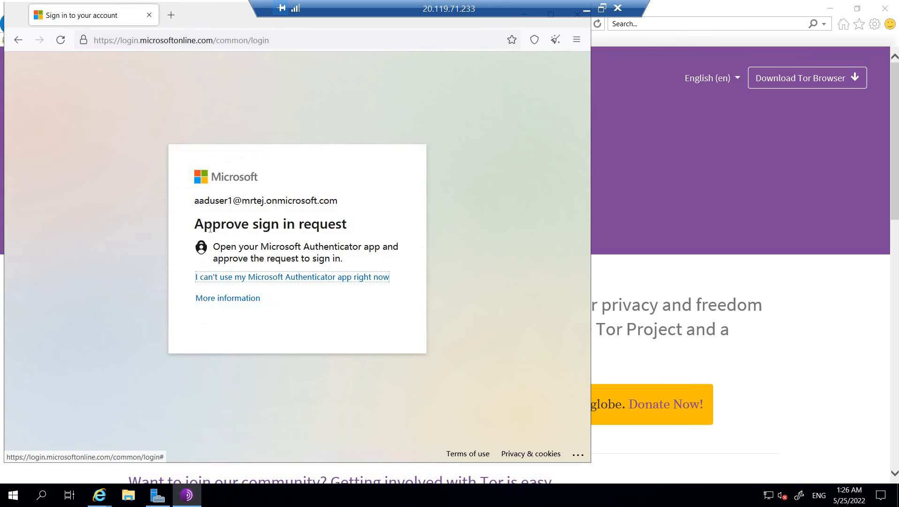
pyautogui.moveTo(194, 224); pyautogui.dragTo(343, 224)
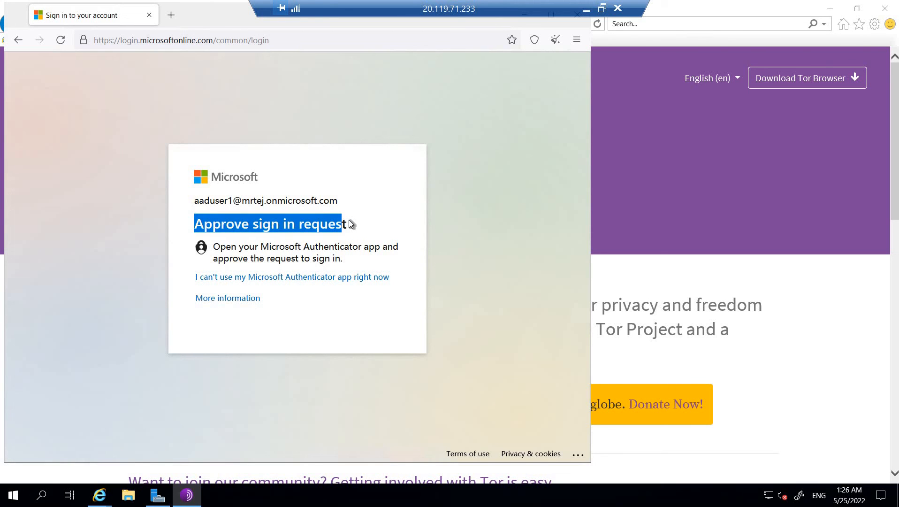
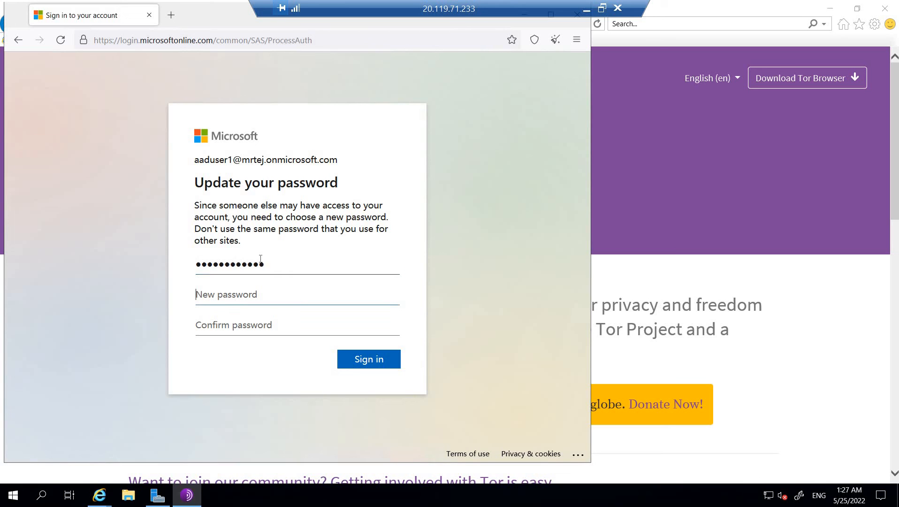
# Enter and confirm a new password for aaduser1, submit it, and decline to stay signed in
pyautogui.write('*************')
pyautogui.press('Tab')
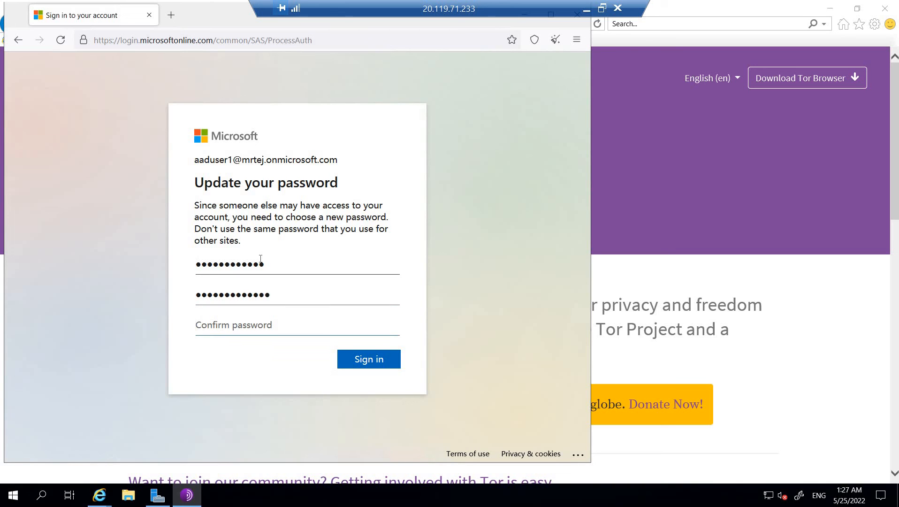
pyautogui.write('*************')
pyautogui.press('Return')
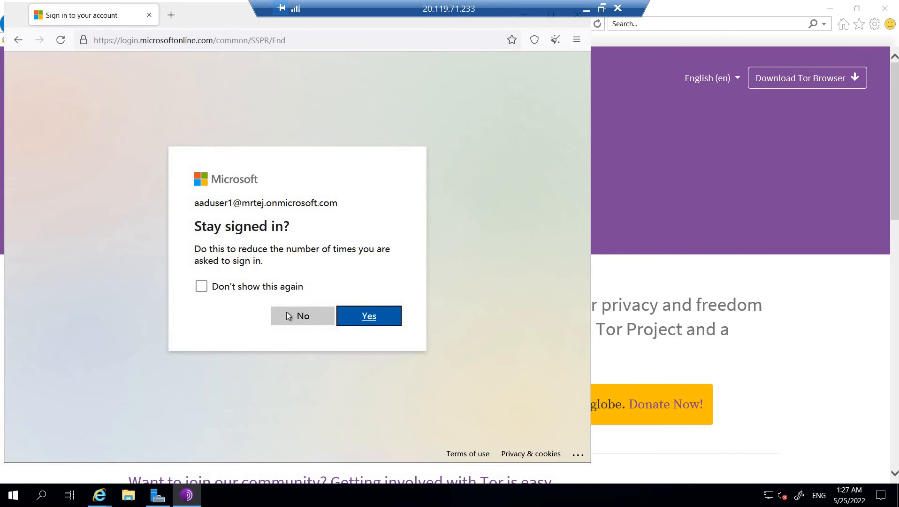
pyautogui.click(288, 323)
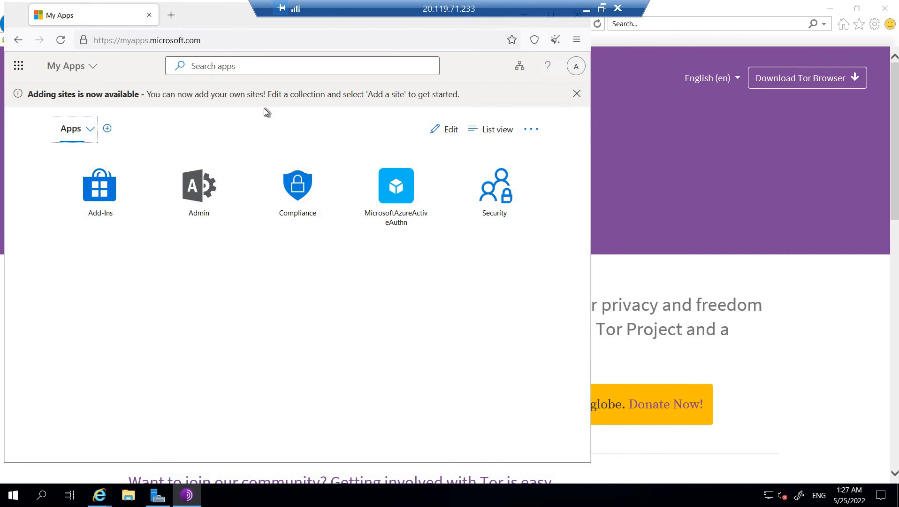
# Close Tor Browser on the virtual machine and disconnect the remote desktop session
pyautogui.click(602, 108)
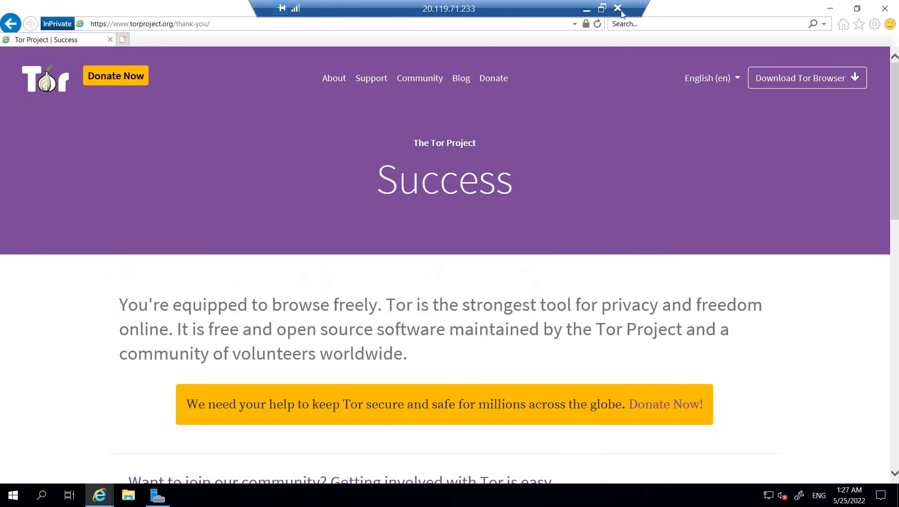
pyautogui.click(617, 8)
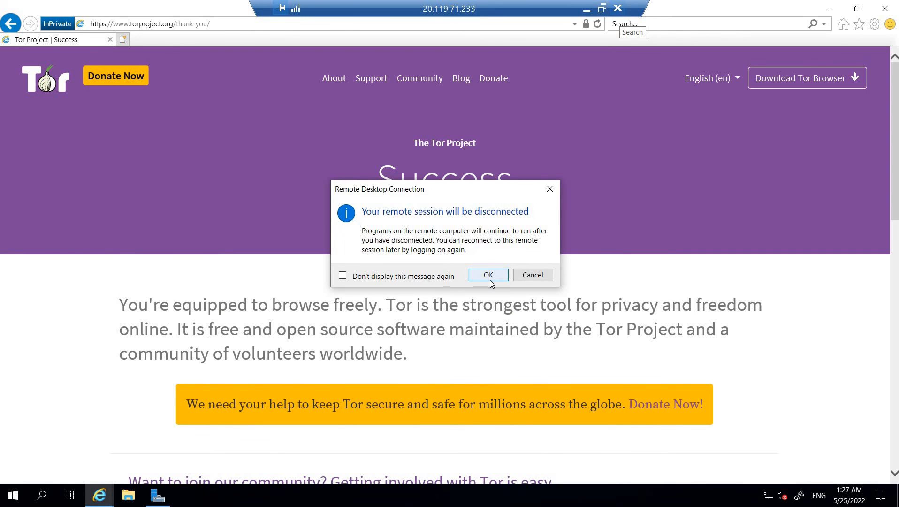
pyautogui.click(491, 280)
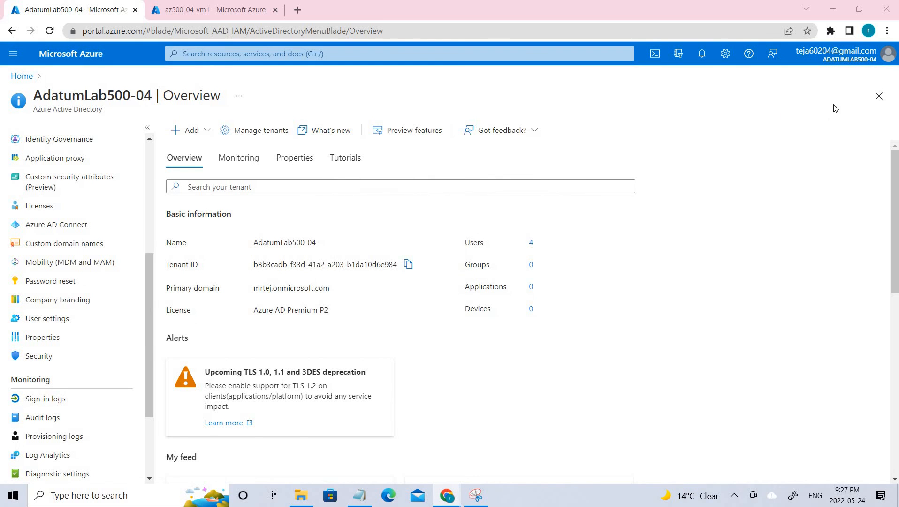
# Display the list of directories the account can switch to, starting from the az500-04-vm1 portal page
pyautogui.click(230, 13)
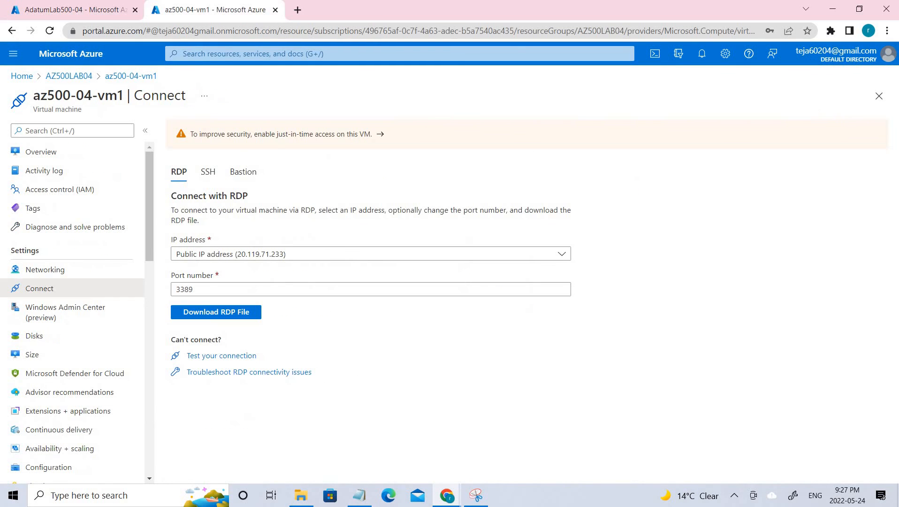
pyautogui.click(835, 61)
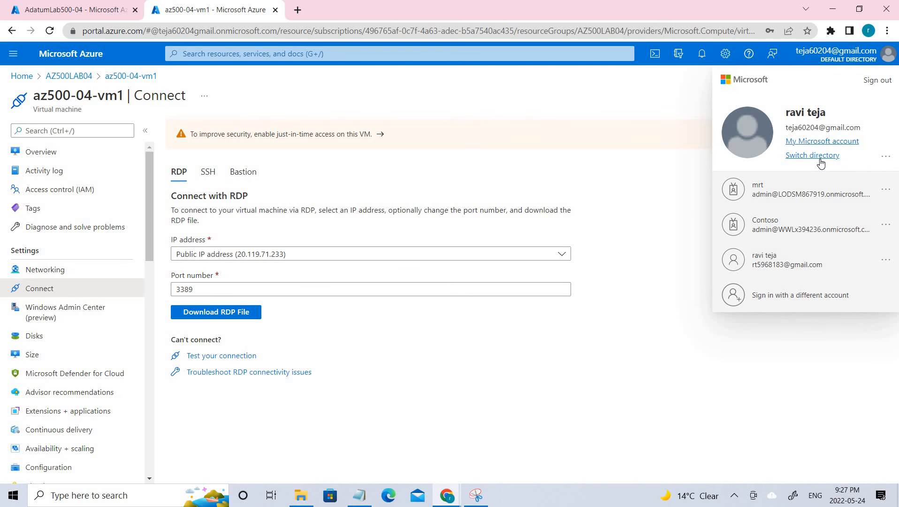
pyautogui.click(821, 163)
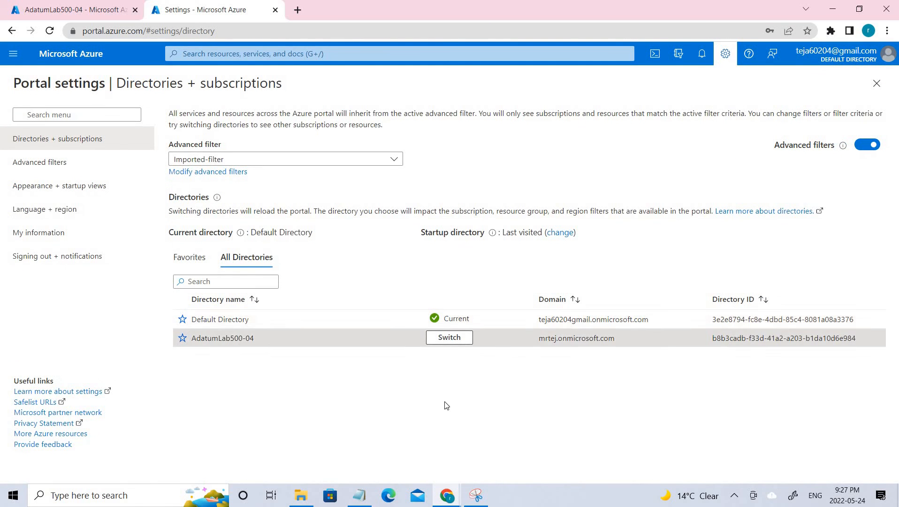
# Return to the AdatumLab500-04 directory and open the Risky users report in its Security section
pyautogui.click(88, 6)
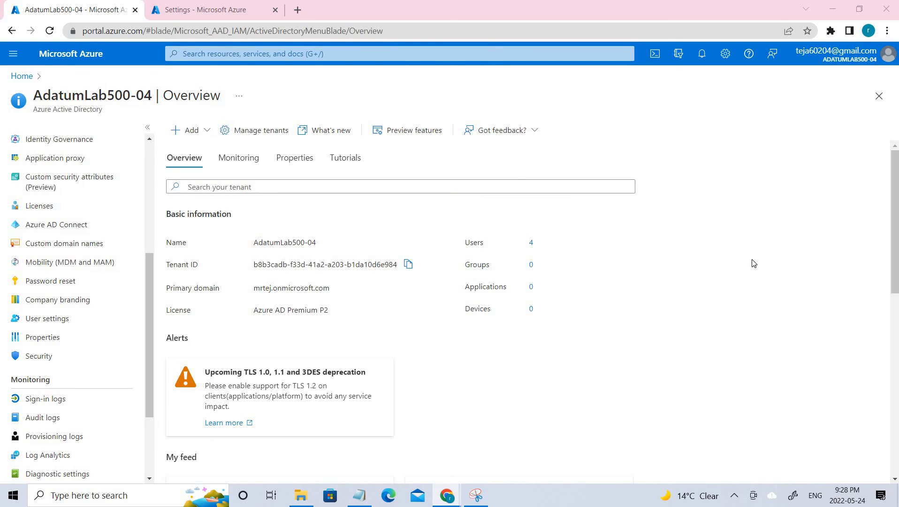
pyautogui.scroll(4, 31, 231)
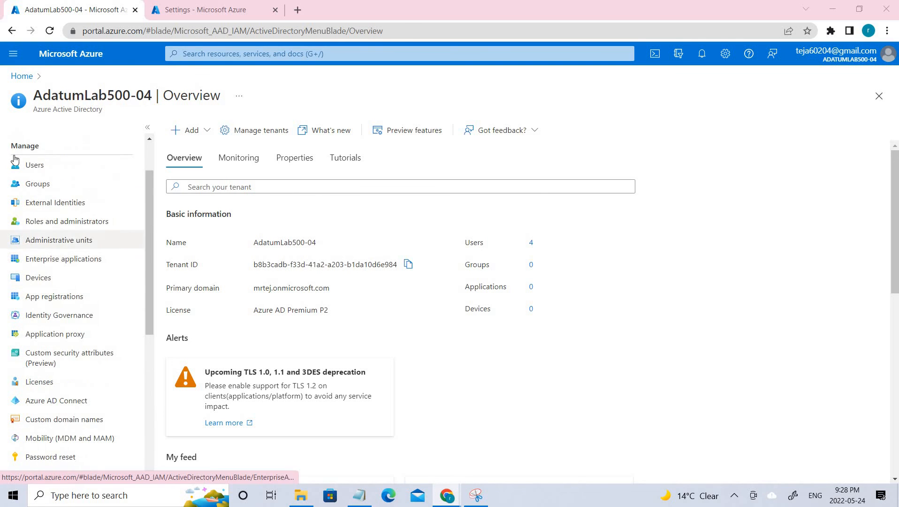
pyautogui.scroll(-6, 63, 300)
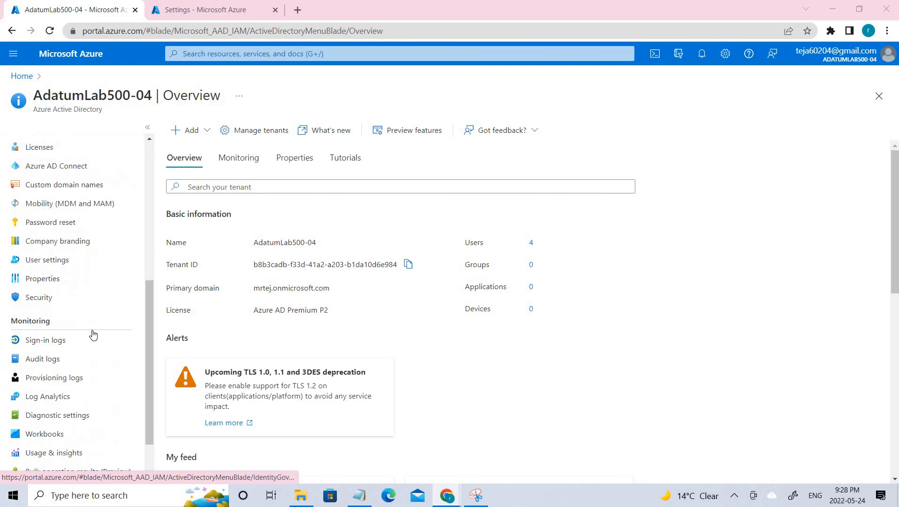
pyautogui.click(63, 300)
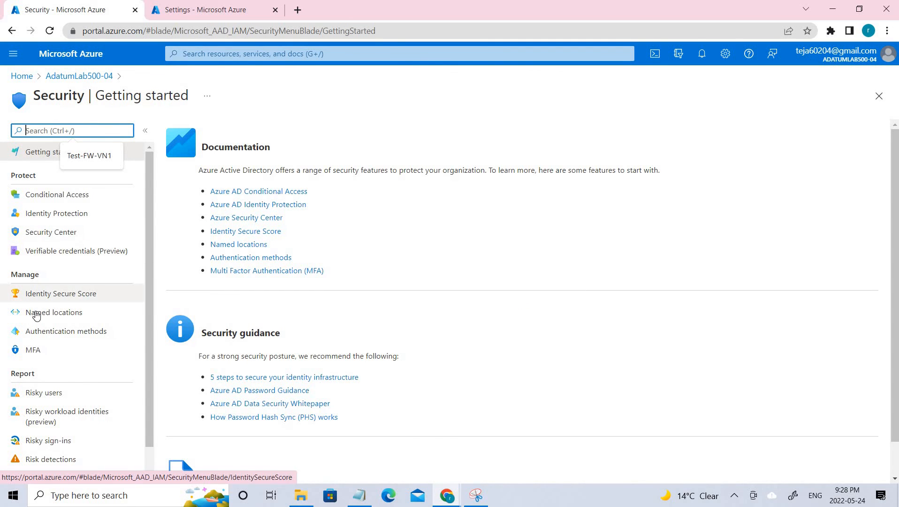
pyautogui.scroll(-1, 38, 328)
pyautogui.click(47, 361)
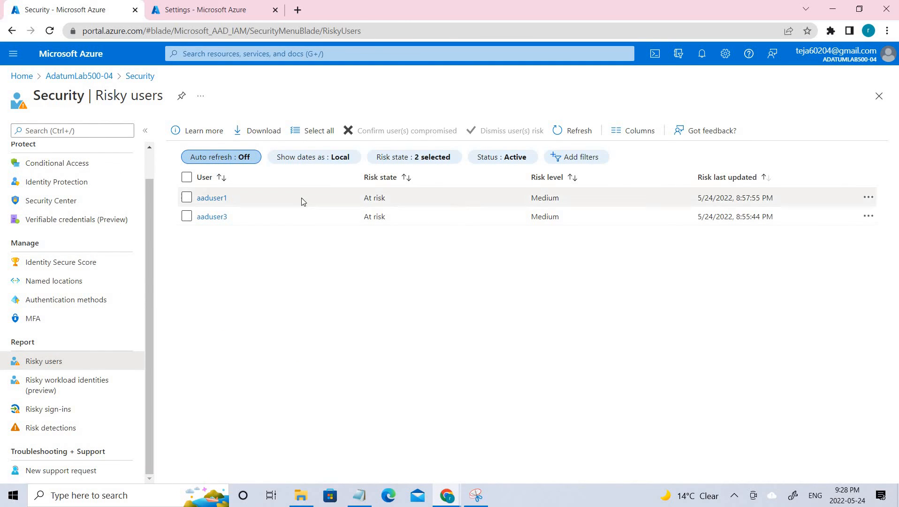
# Open aaduser1's risky user details and view the My Apps entry among the recent risky sign-ins
pyautogui.click(212, 198)
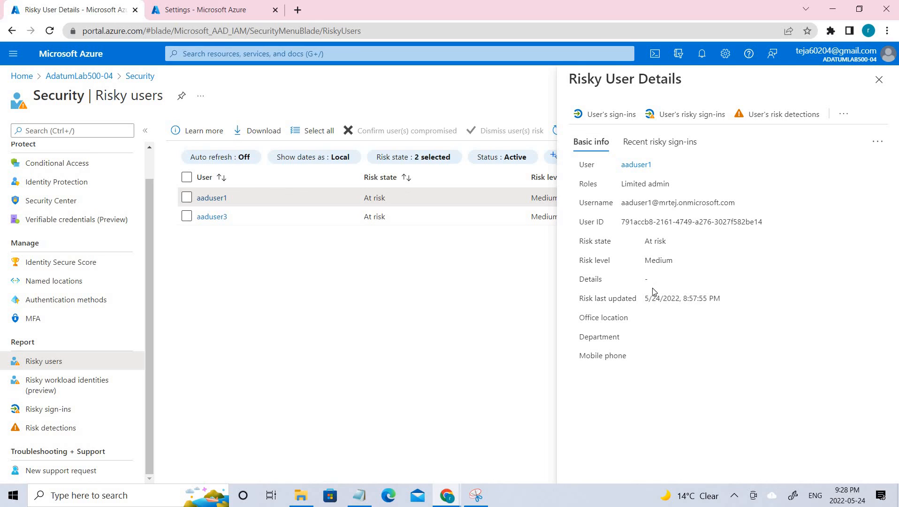
pyautogui.click(657, 147)
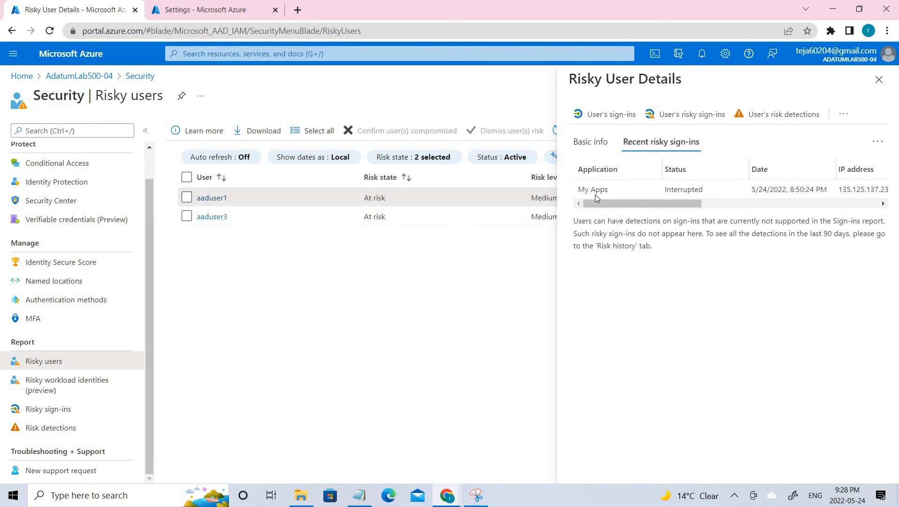
pyautogui.click(605, 191)
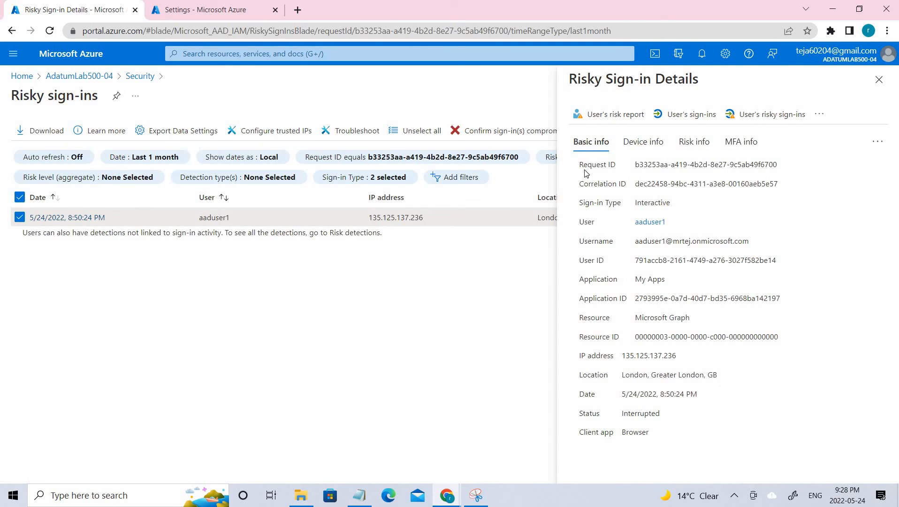
# Examine the device, risk and MFA information of aaduser1's risky sign-in, and close its details
pyautogui.click(634, 140)
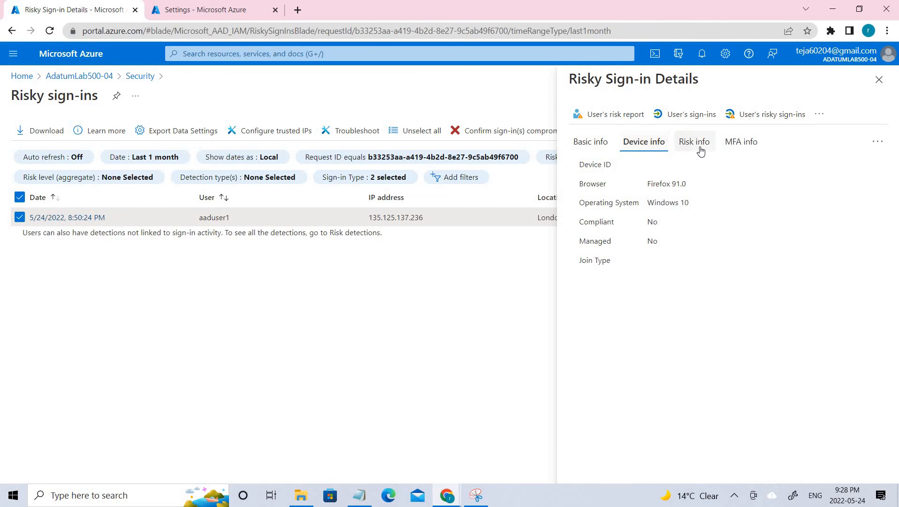
pyautogui.click(699, 148)
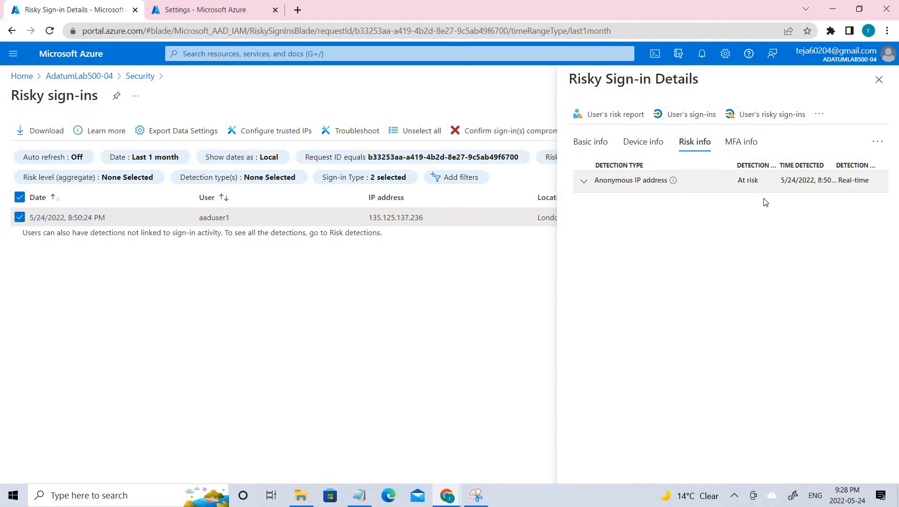
pyautogui.click(742, 141)
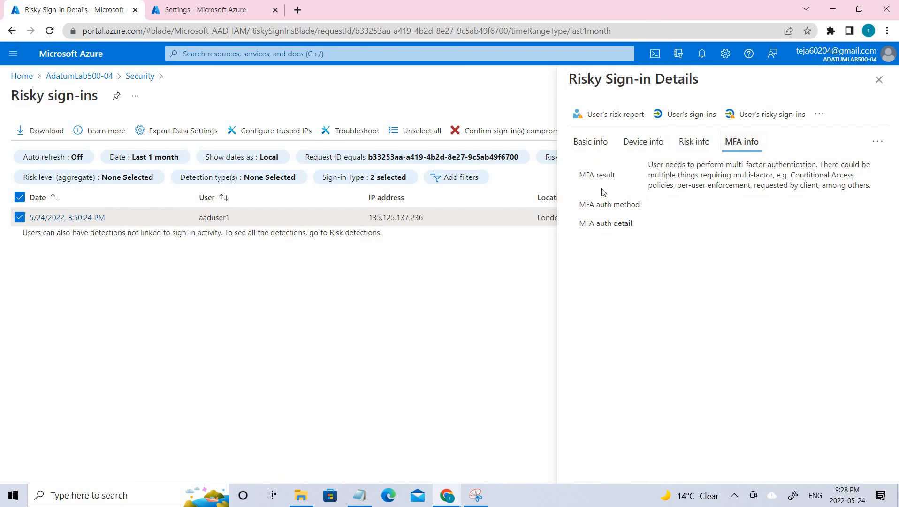
pyautogui.moveTo(603, 192); pyautogui.dragTo(574, 181)
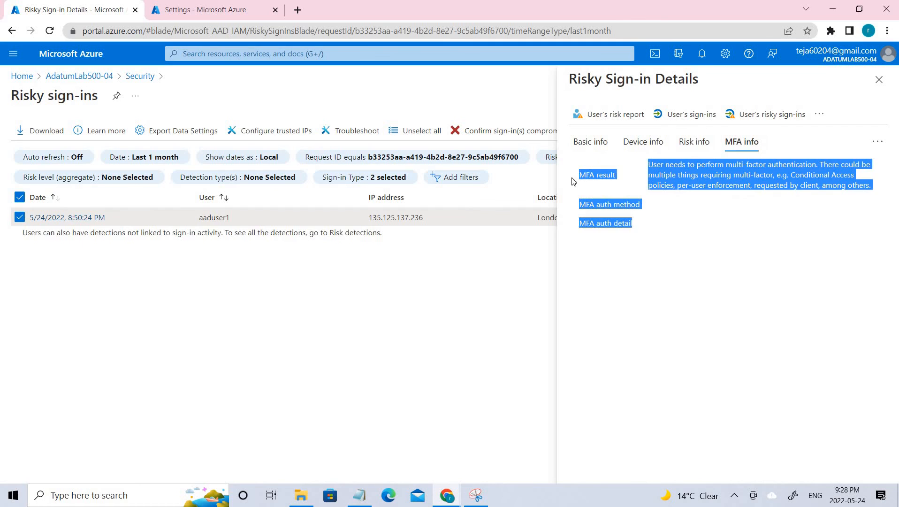
pyautogui.click(697, 240)
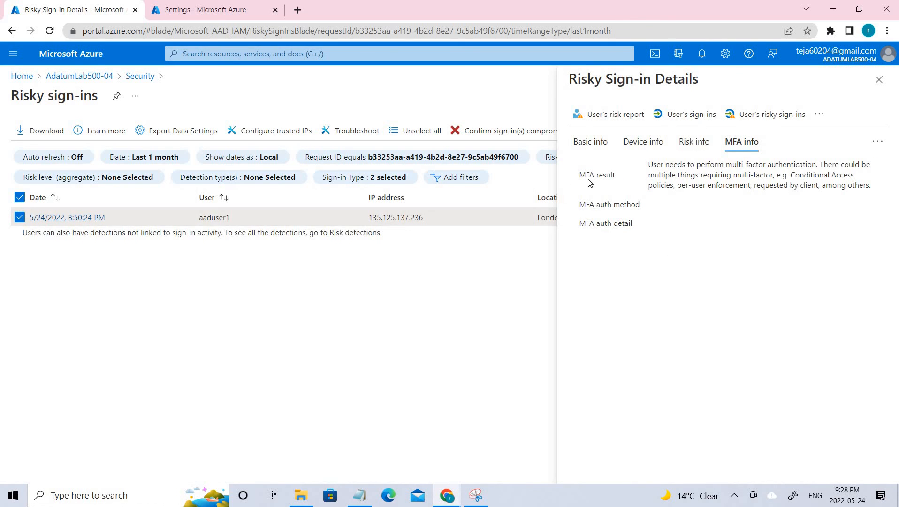
pyautogui.moveTo(711, 213); pyautogui.dragTo(855, 250)
pyautogui.click(839, 237)
pyautogui.click(879, 79)
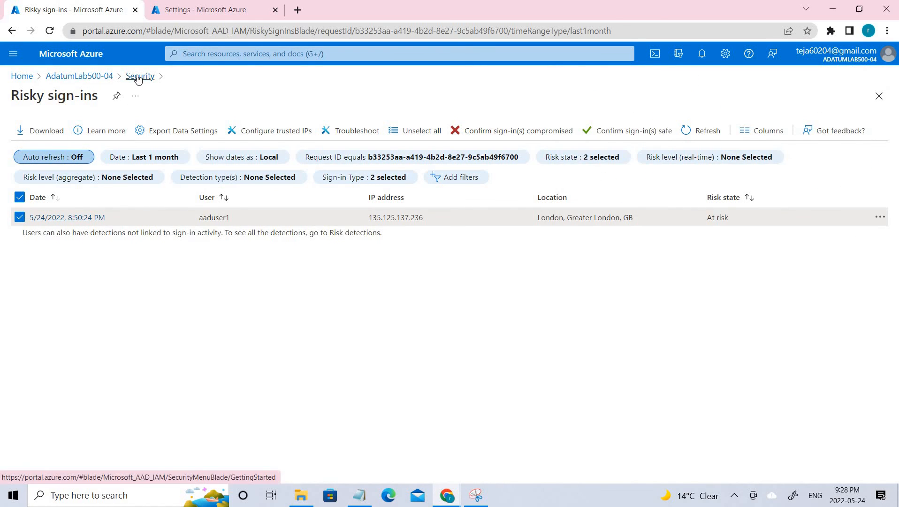
# Review the users, locations and risk states in the Risky sign-ins report, and open the Risk detections report
pyautogui.click(139, 76)
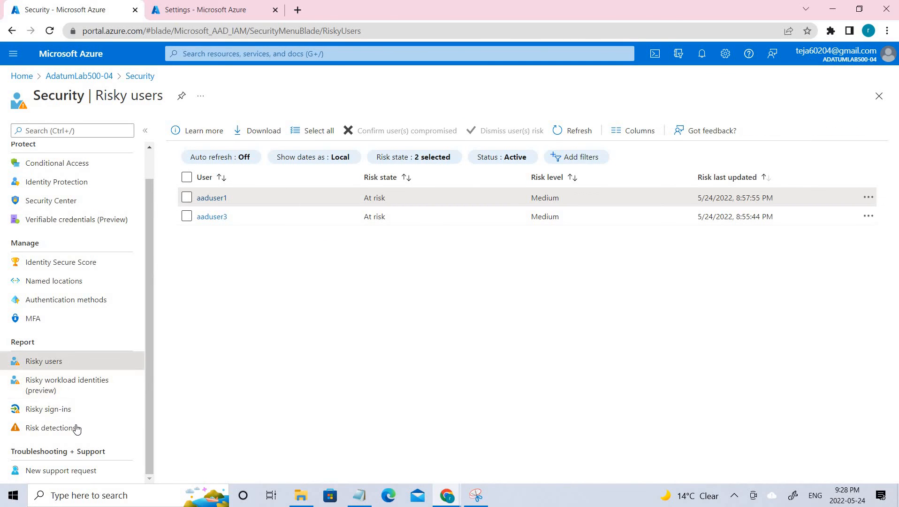
pyautogui.click(45, 409)
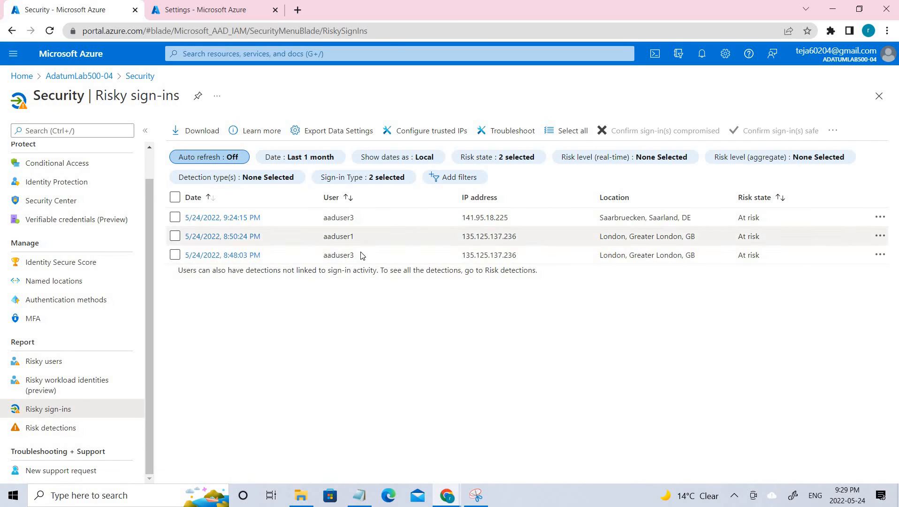
pyautogui.moveTo(327, 217); pyautogui.dragTo(341, 260)
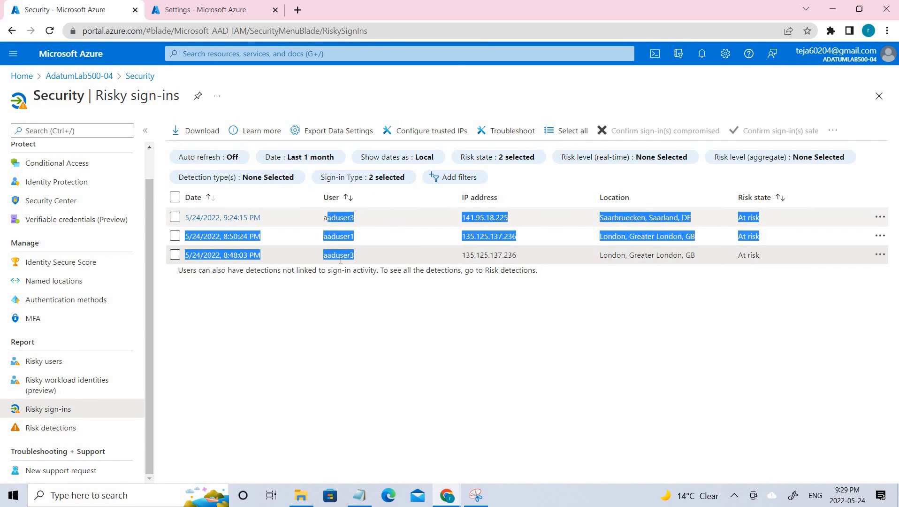
pyautogui.click(618, 298)
pyautogui.moveTo(603, 197); pyautogui.dragTo(630, 197)
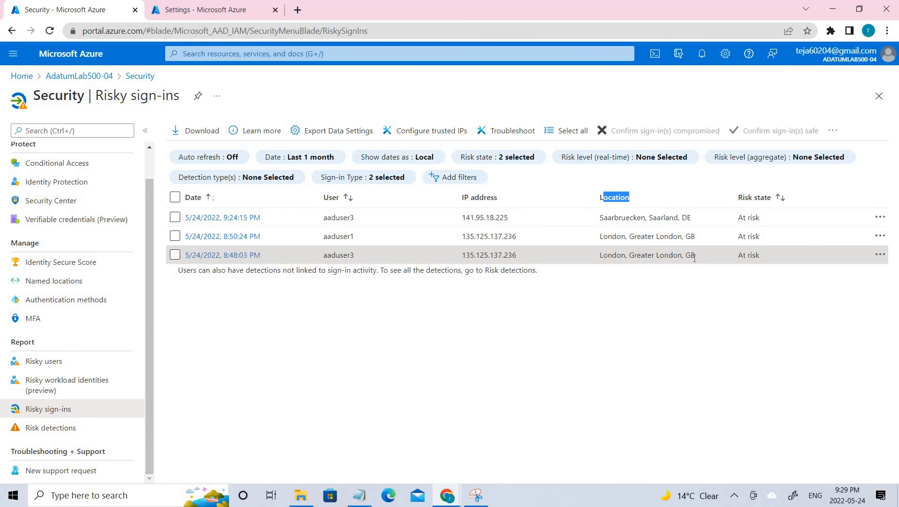
pyautogui.moveTo(694, 257); pyautogui.dragTo(599, 219)
pyautogui.click(610, 301)
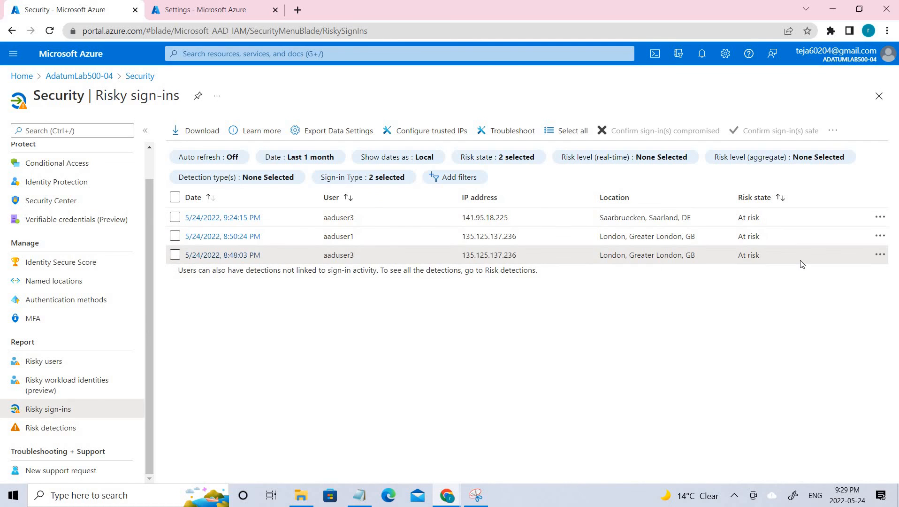
pyautogui.moveTo(708, 214); pyautogui.dragTo(258, 334)
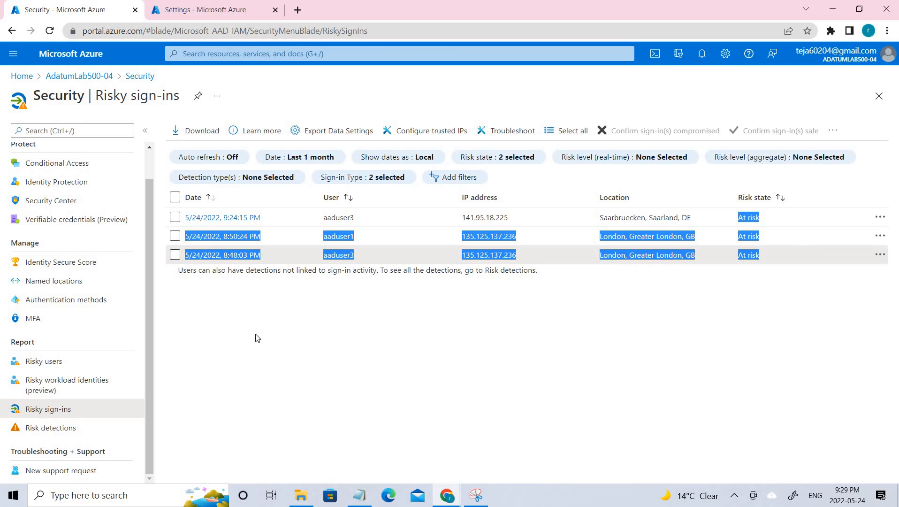
pyautogui.click(31, 436)
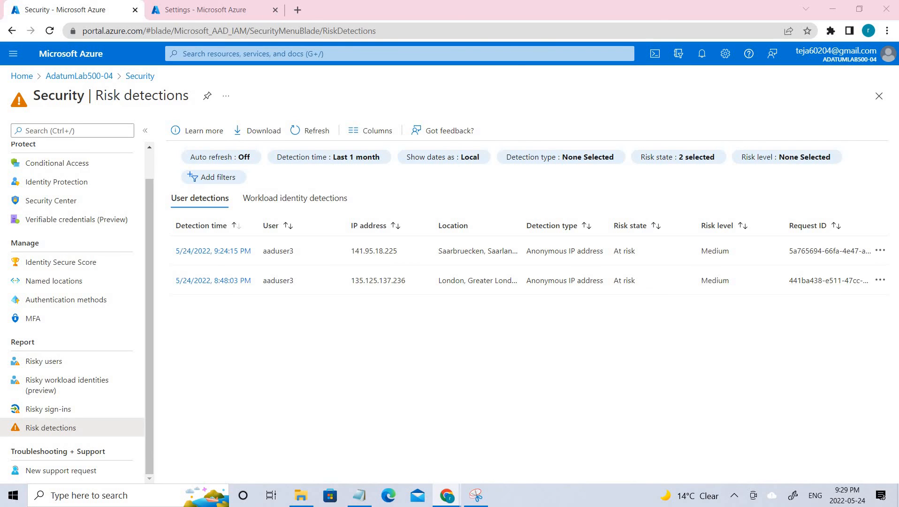
# Open Identity Protection from AdatumLab500-04's Security section and display its User risk policy
pyautogui.scroll(1, 59, 186)
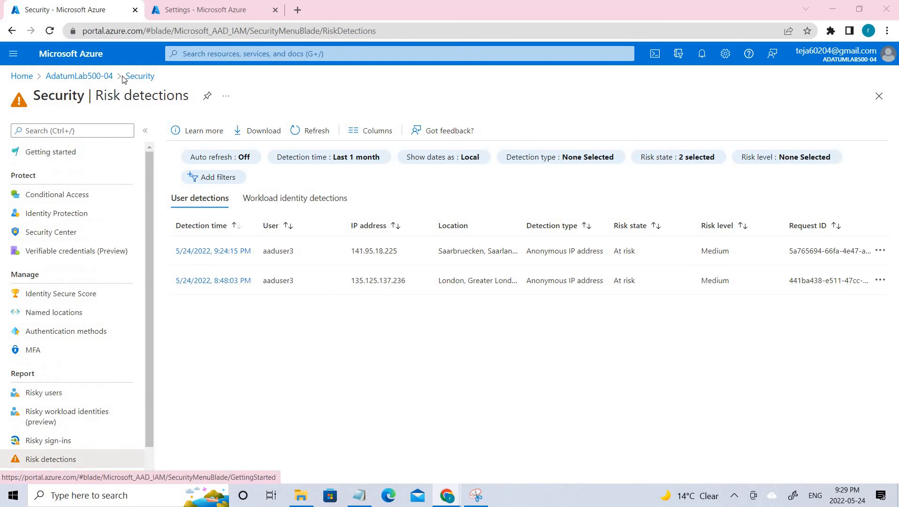
pyautogui.click(104, 78)
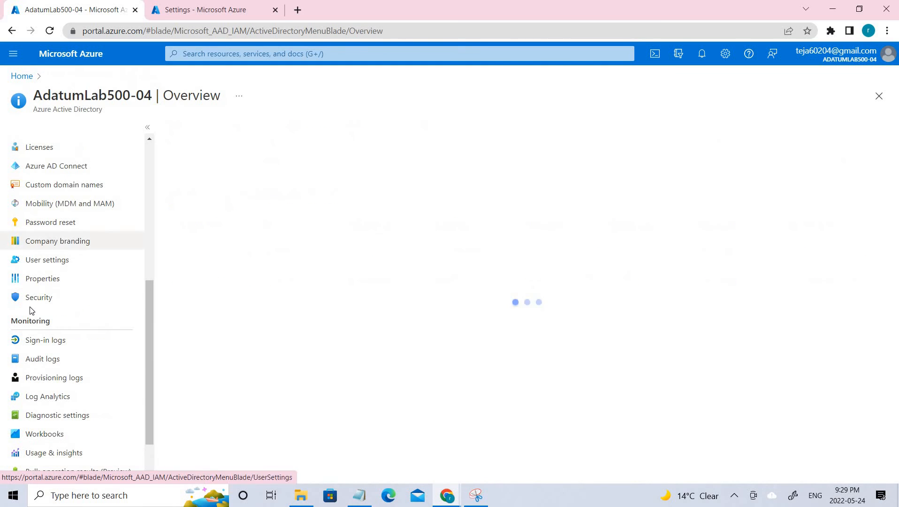
pyautogui.click(38, 297)
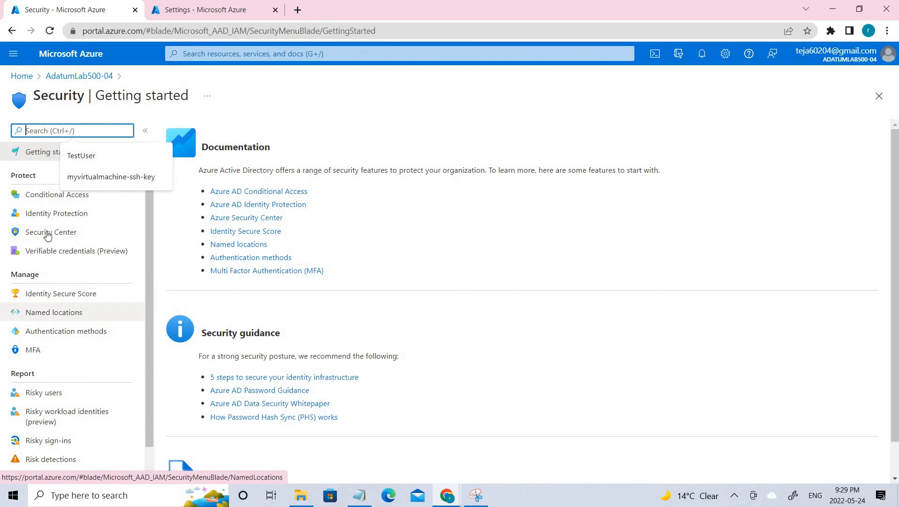
pyautogui.click(55, 214)
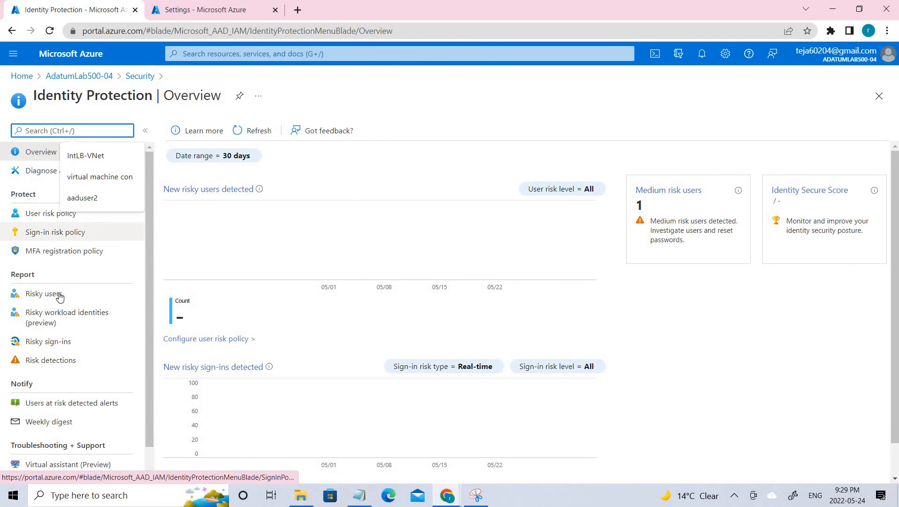
pyautogui.click(61, 296)
pyautogui.click(57, 217)
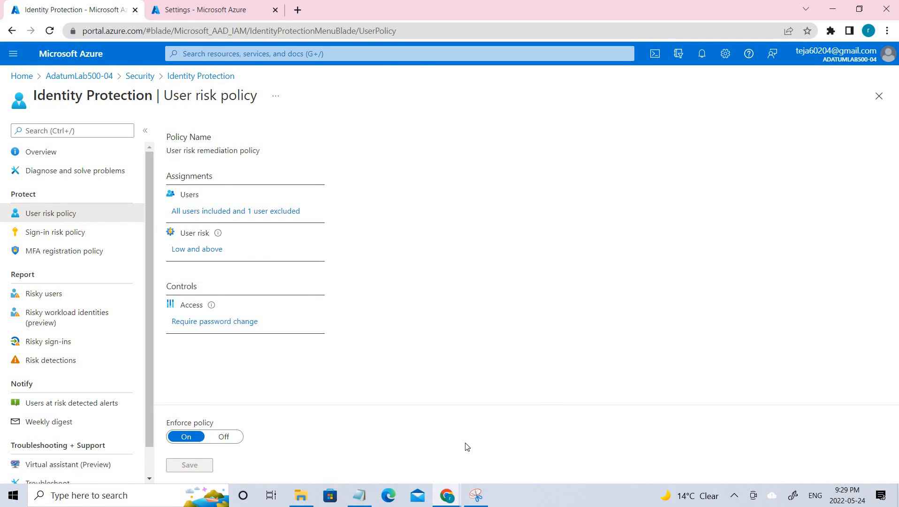
# Turn off enforcement of the User risk policy, save it, and check the save's progress in the notifications
pyautogui.click(214, 439)
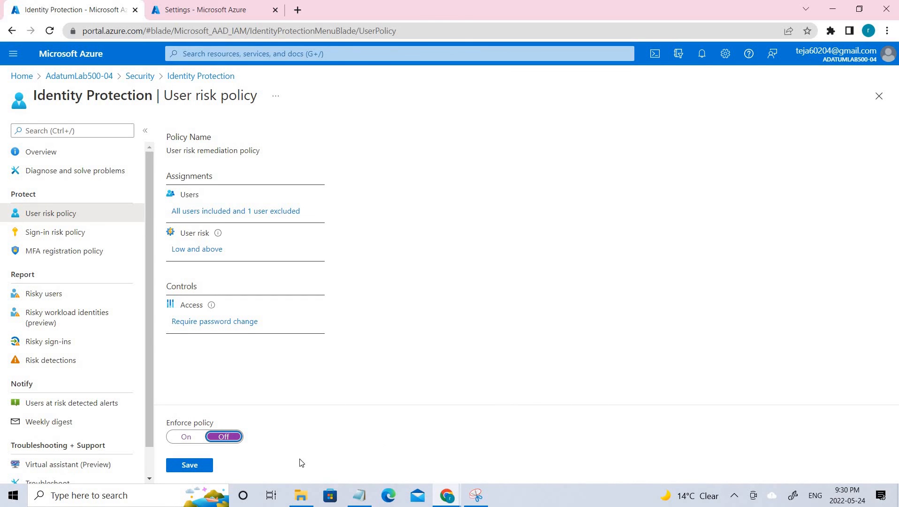
pyautogui.click(190, 464)
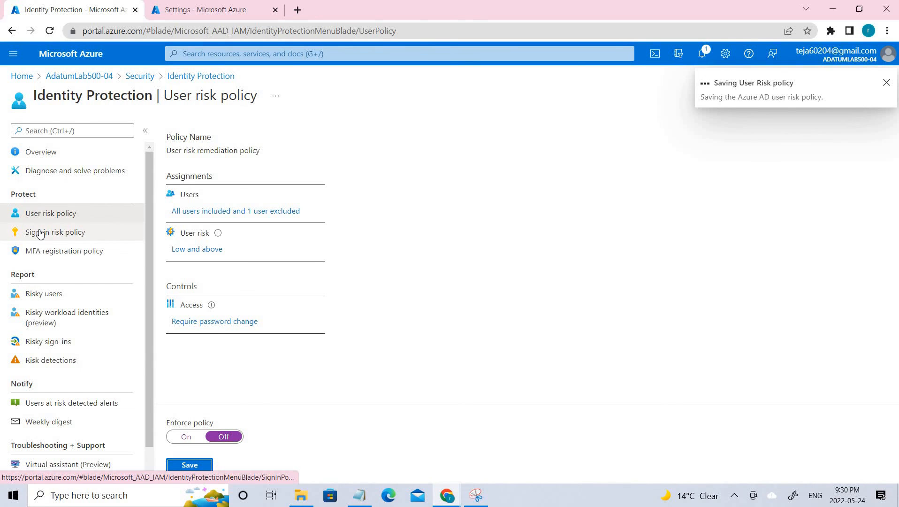
pyautogui.click(40, 234)
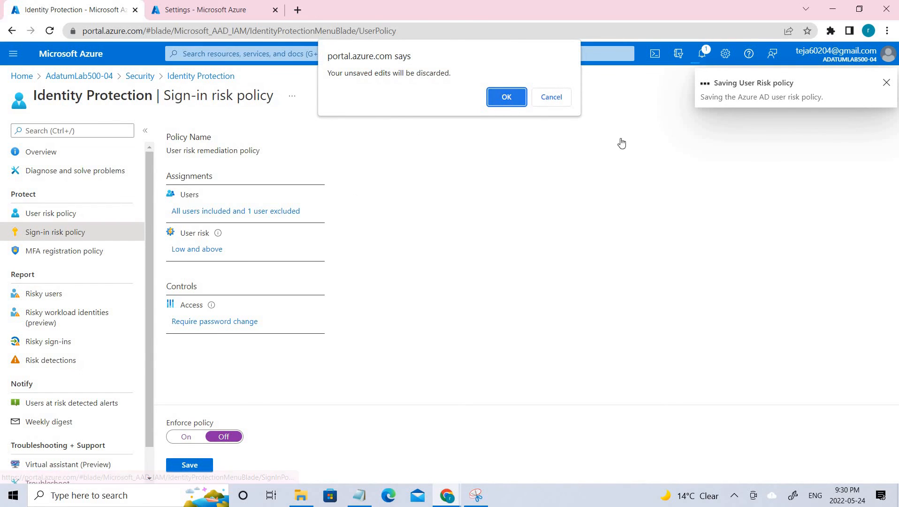
pyautogui.click(550, 97)
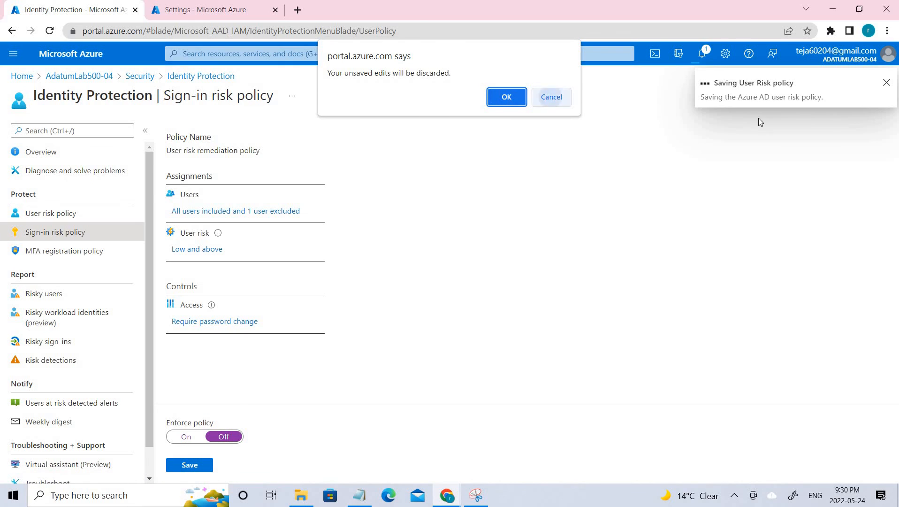
pyautogui.click(703, 55)
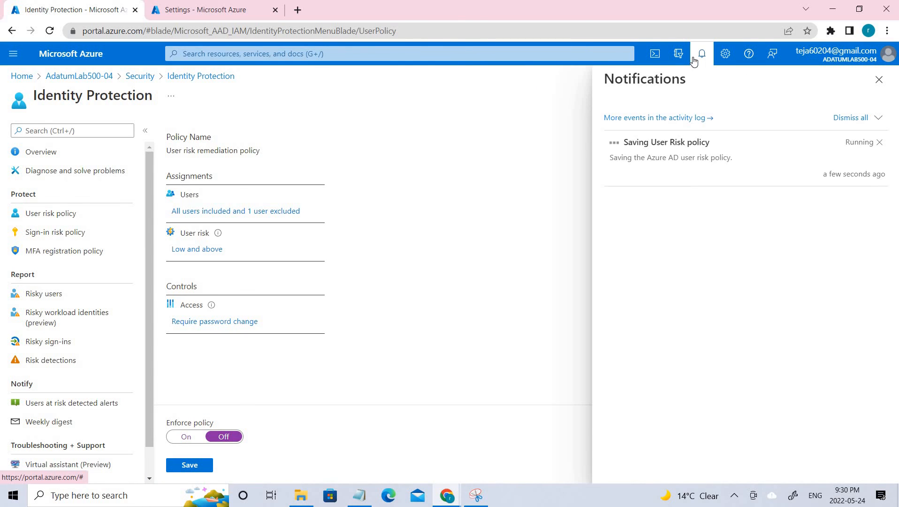
pyautogui.click(878, 80)
# Open the Sign-in risk policy, turn off its enforcement and save the change
pyautogui.click(69, 233)
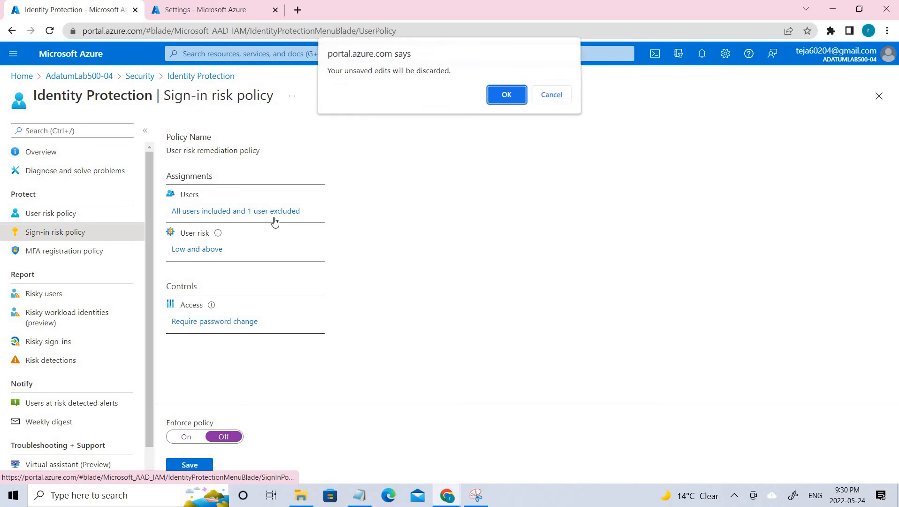
pyautogui.click(545, 100)
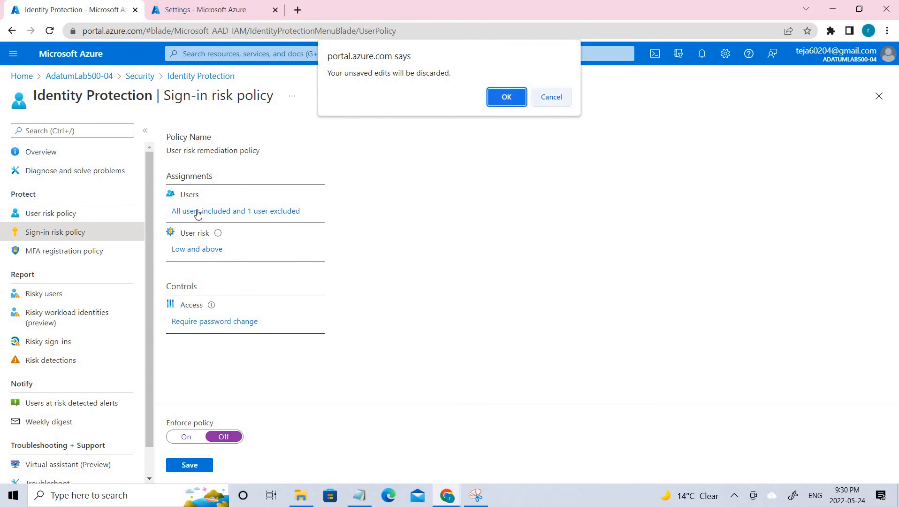
pyautogui.click(495, 97)
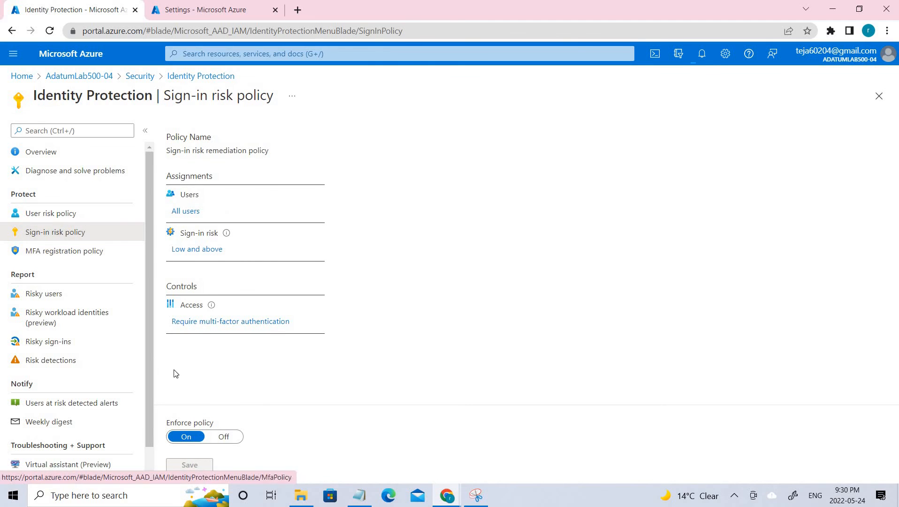
pyautogui.click(224, 436)
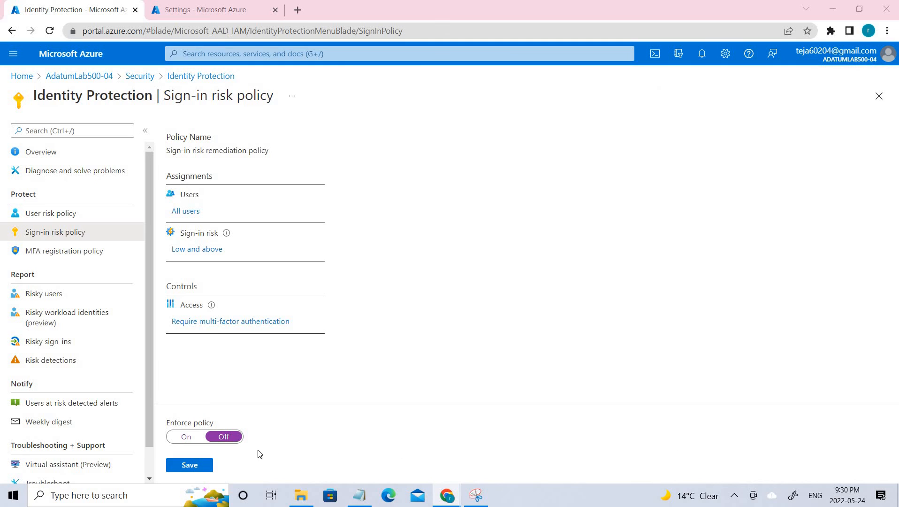
pyautogui.click(168, 465)
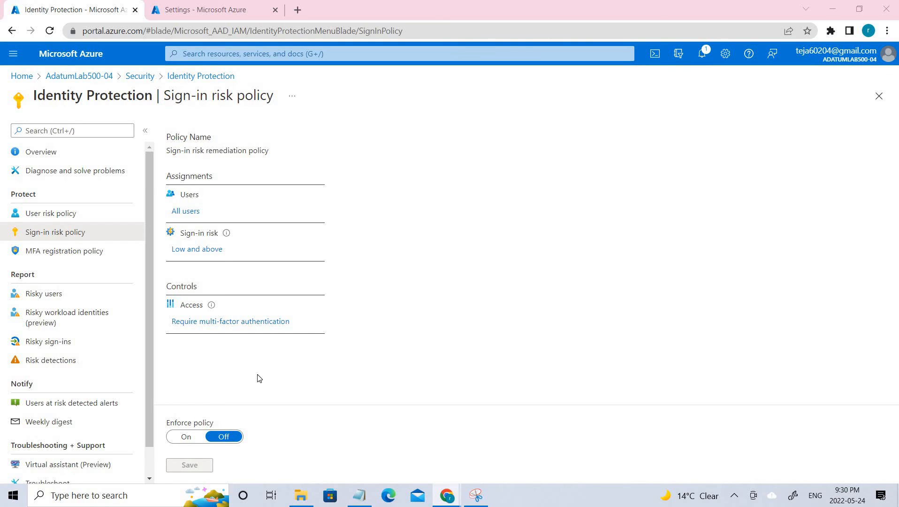
# Check the notifications for both risk policy saves and review the User risk policy's enforcement setting
pyautogui.click(185, 4)
pyautogui.hotkey('ctrl', 'Tab')
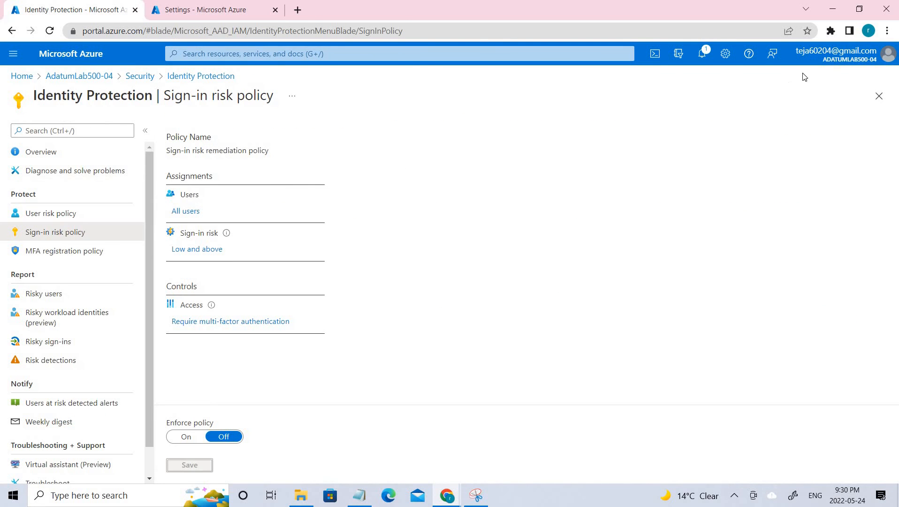
pyautogui.click(832, 55)
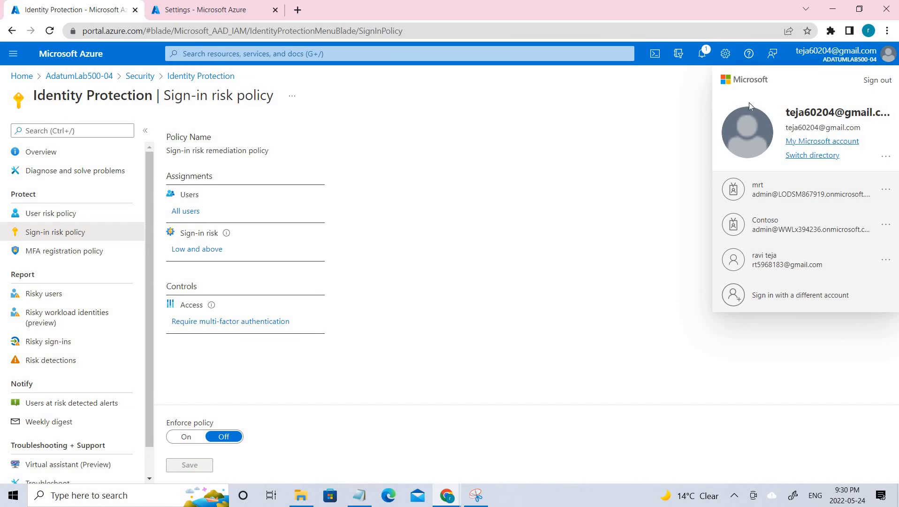
pyautogui.click(702, 53)
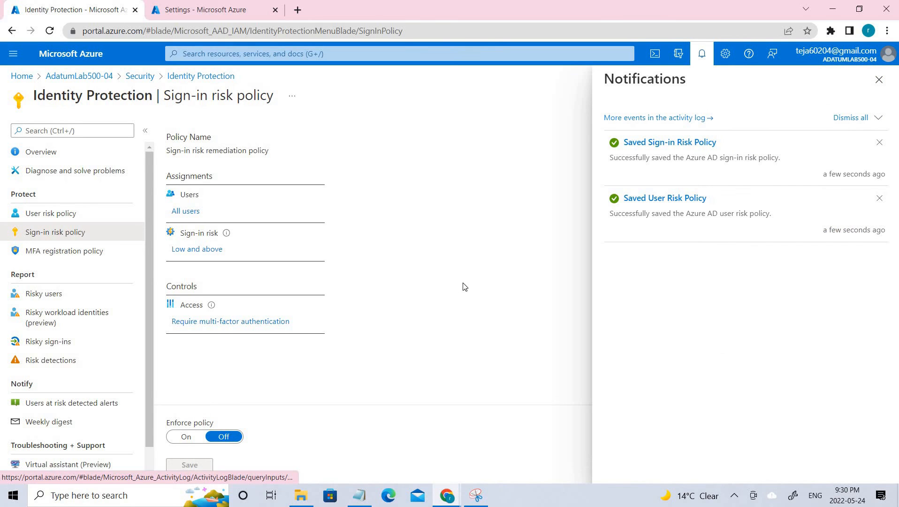
pyautogui.click(38, 213)
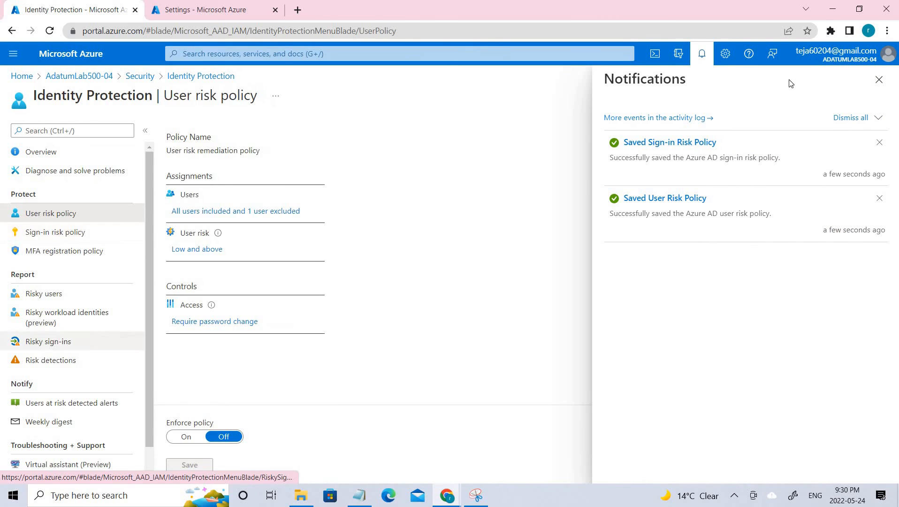
pyautogui.click(879, 79)
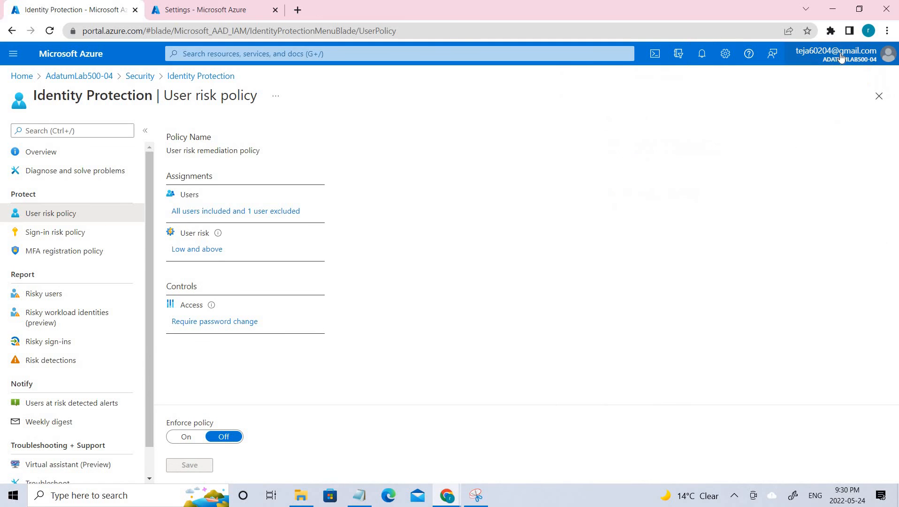
# Switch the portal from AdatumLab500-04 to Default Directory
pyautogui.click(837, 55)
pyautogui.click(810, 158)
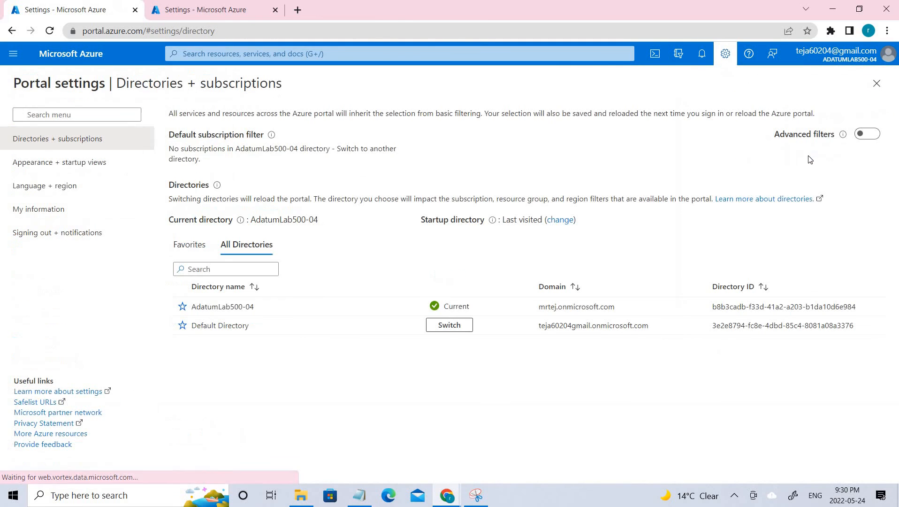
pyautogui.click(453, 328)
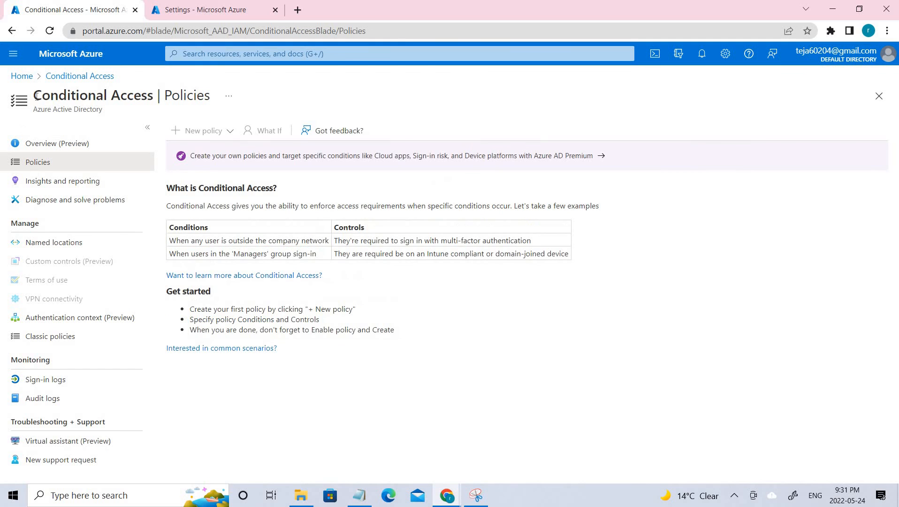
# Open the az500-04-vm1 virtual machine's overview from the portal's list of virtual machines
pyautogui.click(21, 76)
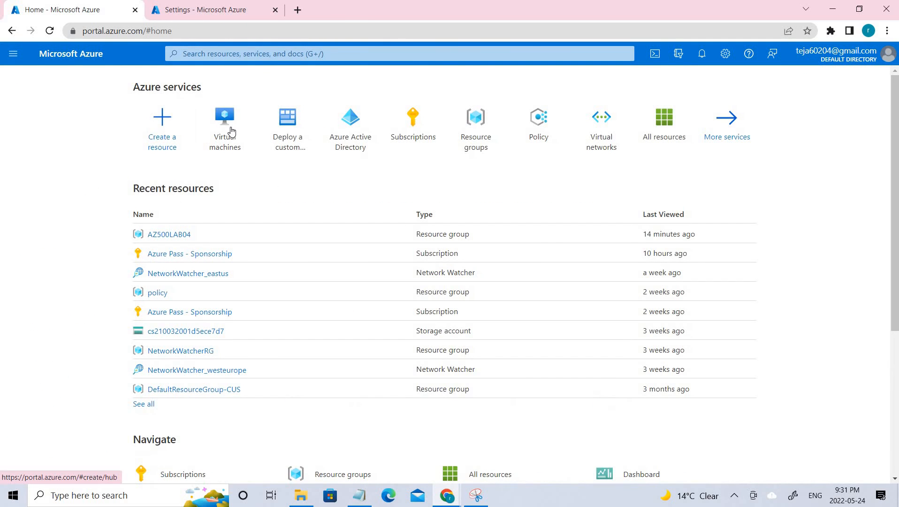
pyautogui.click(230, 131)
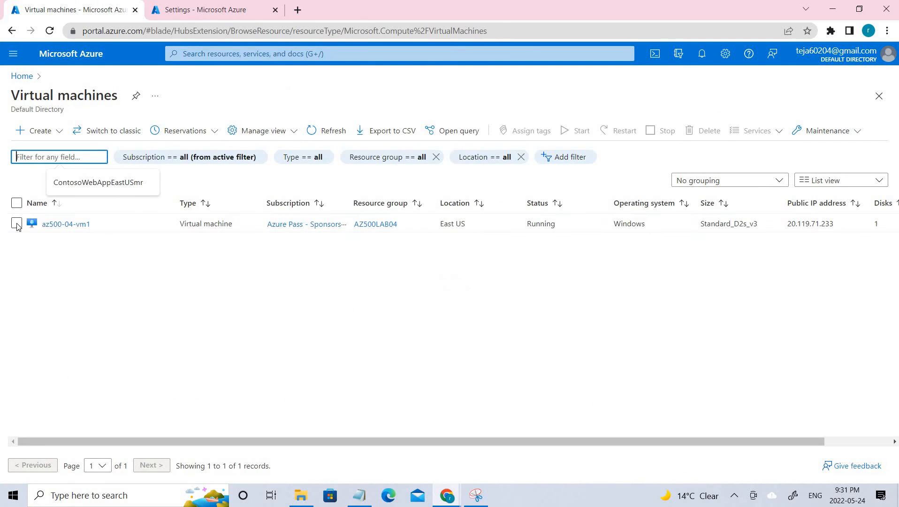
pyautogui.click(16, 223)
pyautogui.click(68, 223)
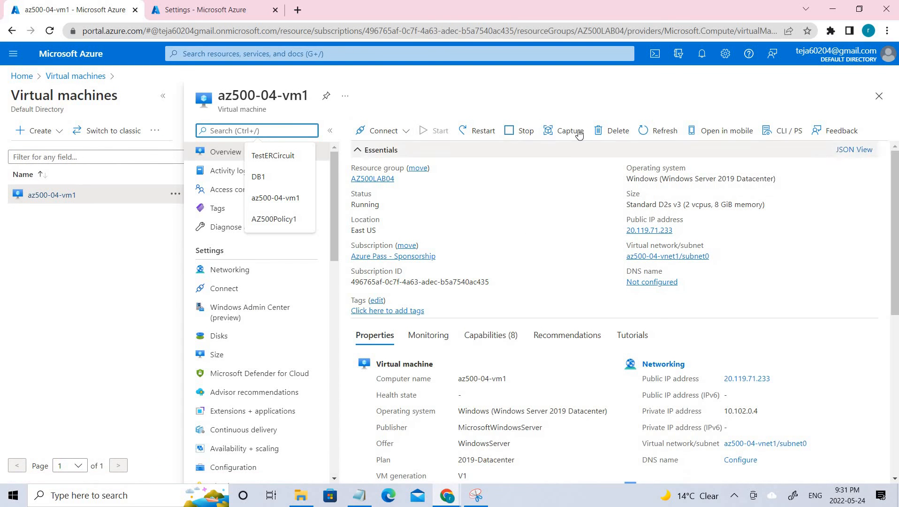
# Delete az500-04-vm1 together with its OS disk, network interface and public IP address, acknowledging the permanent deletion
pyautogui.click(612, 131)
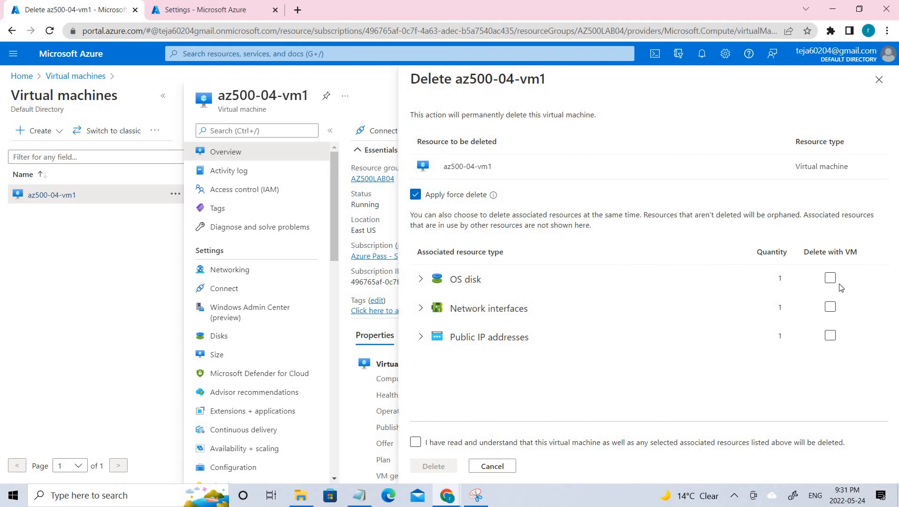
pyautogui.click(830, 278)
pyautogui.click(830, 306)
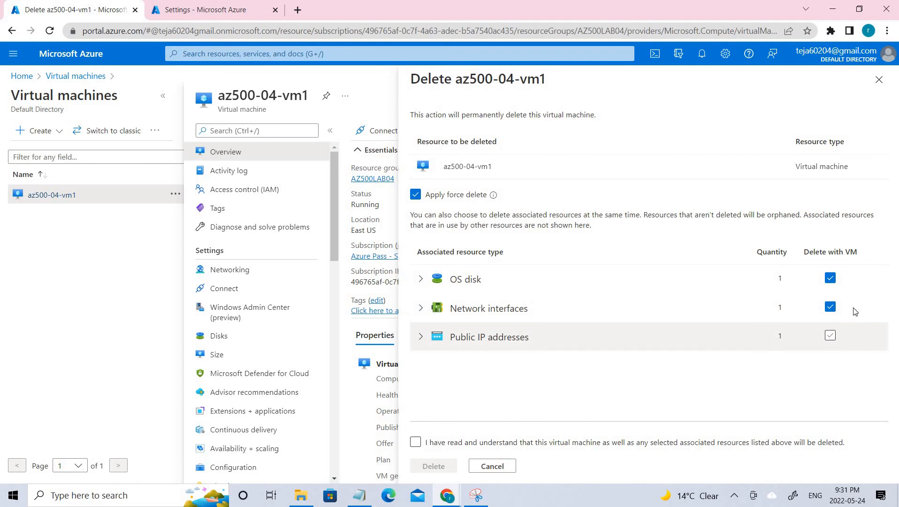
pyautogui.click(830, 335)
pyautogui.click(425, 444)
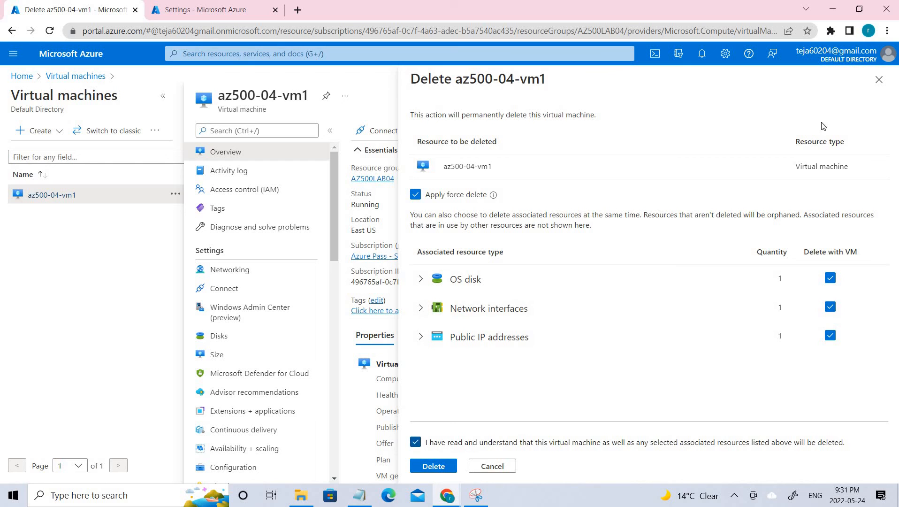
pyautogui.click(434, 465)
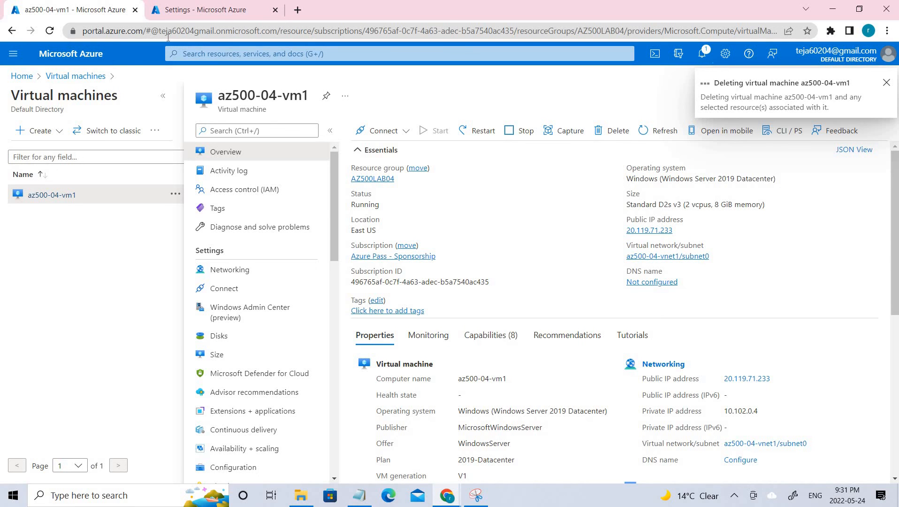
# Switch the second portal tab to the AdatumLab500-04 directory and open its Azure Active Directory user list
pyautogui.click(179, 11)
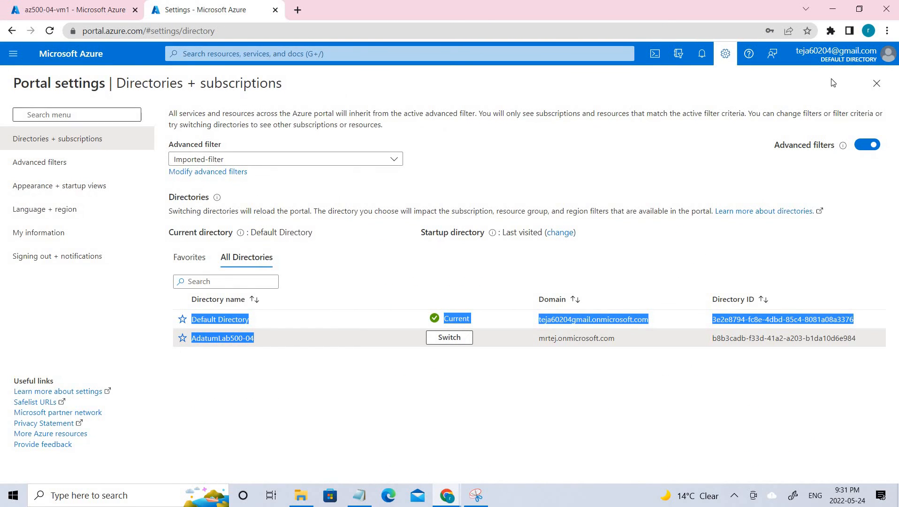
pyautogui.click(849, 58)
pyautogui.click(825, 158)
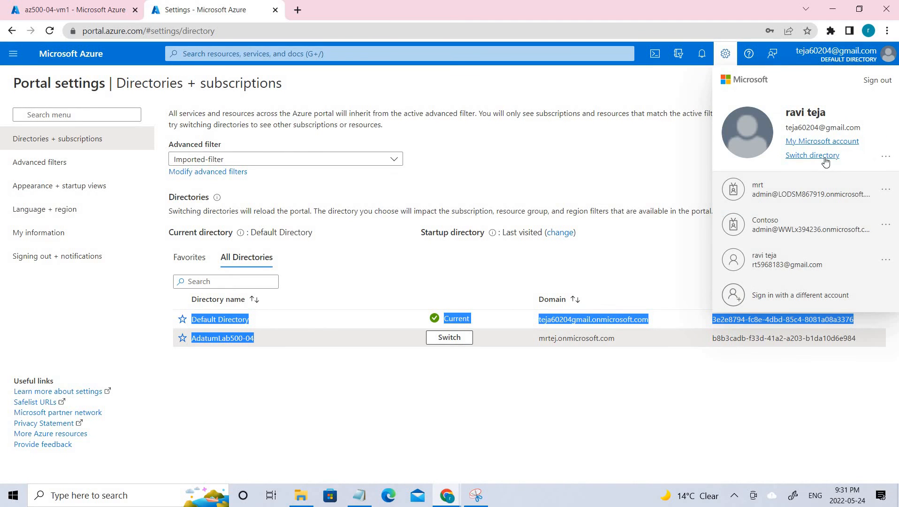
pyautogui.click(450, 337)
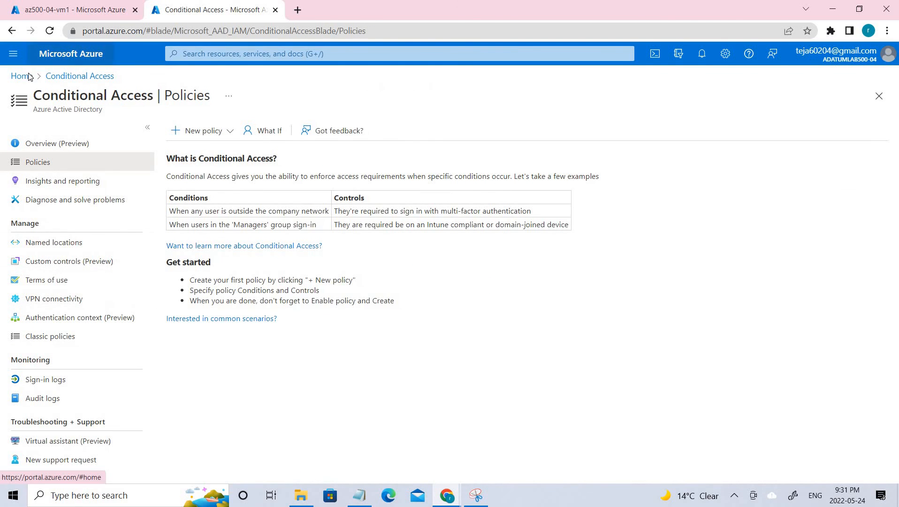
pyautogui.click(22, 76)
pyautogui.click(217, 398)
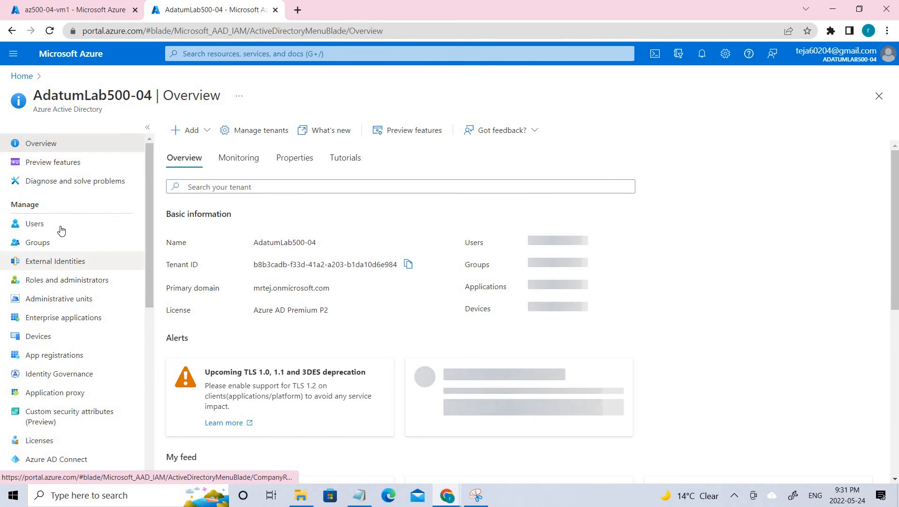
pyautogui.click(84, 228)
# Delete the users aaduser1, aaduser2 and aaduser3 from the AdatumLab500-04 directory
pyautogui.click(172, 211)
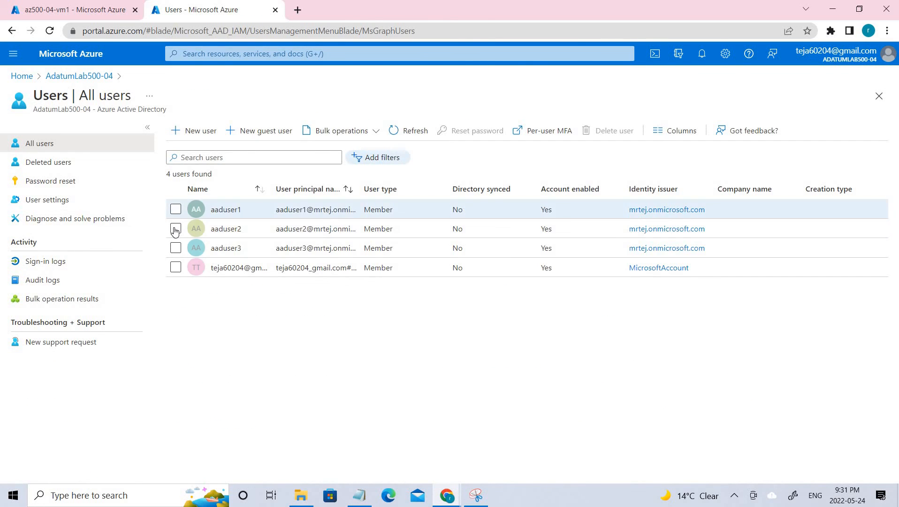
pyautogui.click(175, 229)
pyautogui.click(175, 247)
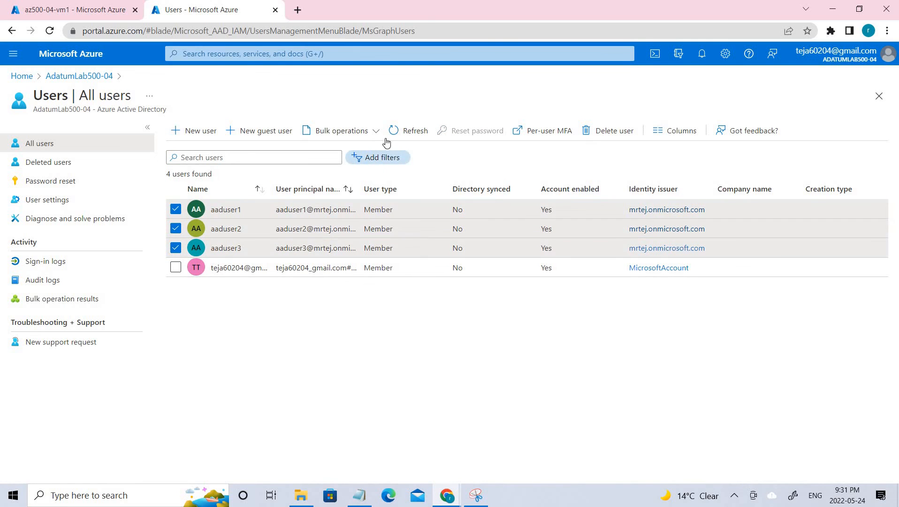
pyautogui.click(612, 135)
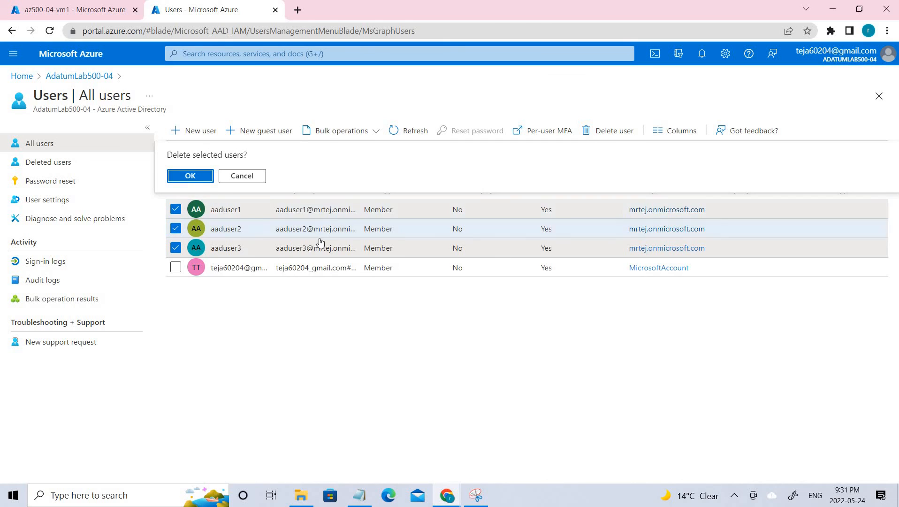
pyautogui.click(187, 176)
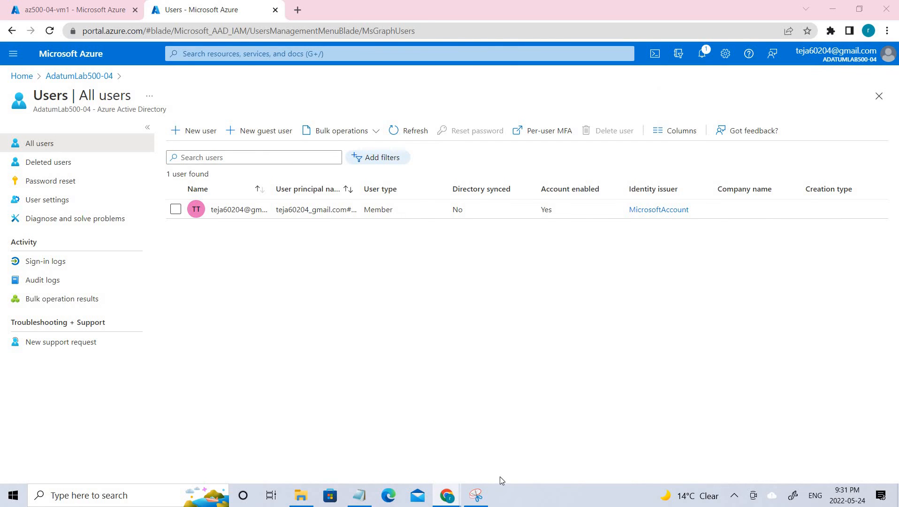
# On the Snipping Tool lab diagram, check-mark the AZ500LAB04 block, circle AdatumLab500-04 and draw an arrow to it from Premium P2 free trial
pyautogui.click(476, 495)
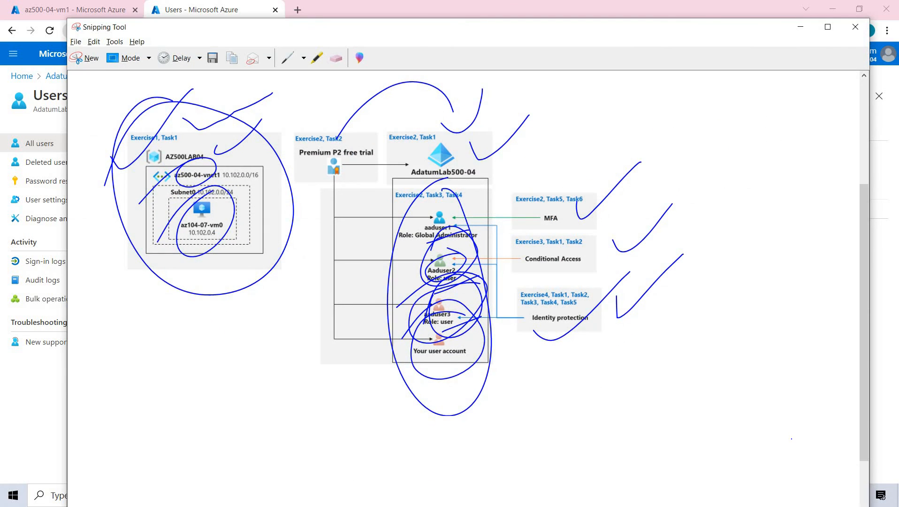
pyautogui.moveTo(147, 280)
pyautogui.mouseDown()
pyautogui.moveTo(198, 281)
pyautogui.moveTo(229, 243)
pyautogui.mouseUp()
pyautogui.moveTo(428, 122)
pyautogui.mouseDown()
pyautogui.moveTo(477, 121)
pyautogui.moveTo(407, 144)
pyautogui.mouseUp()
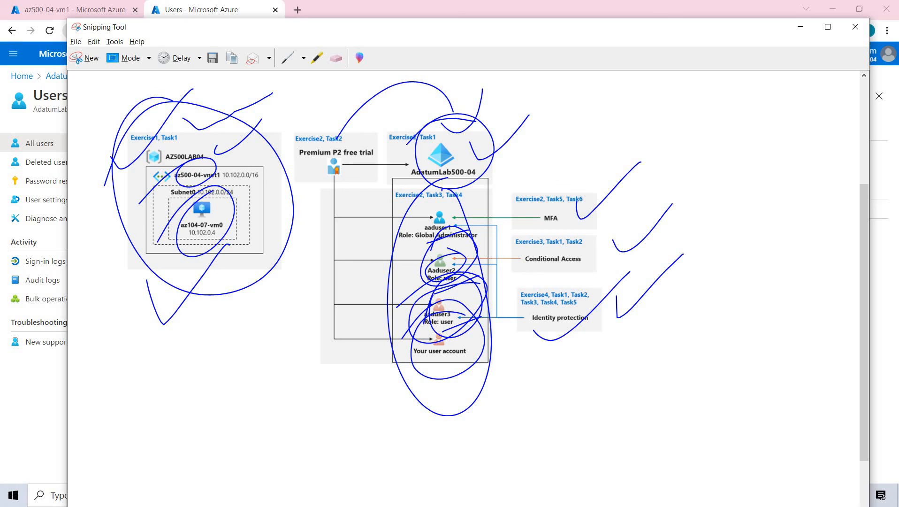
pyautogui.moveTo(329, 127)
pyautogui.mouseDown()
pyautogui.moveTo(351, 100)
pyautogui.moveTo(455, 111)
pyautogui.moveTo(466, 75)
pyautogui.mouseUp()
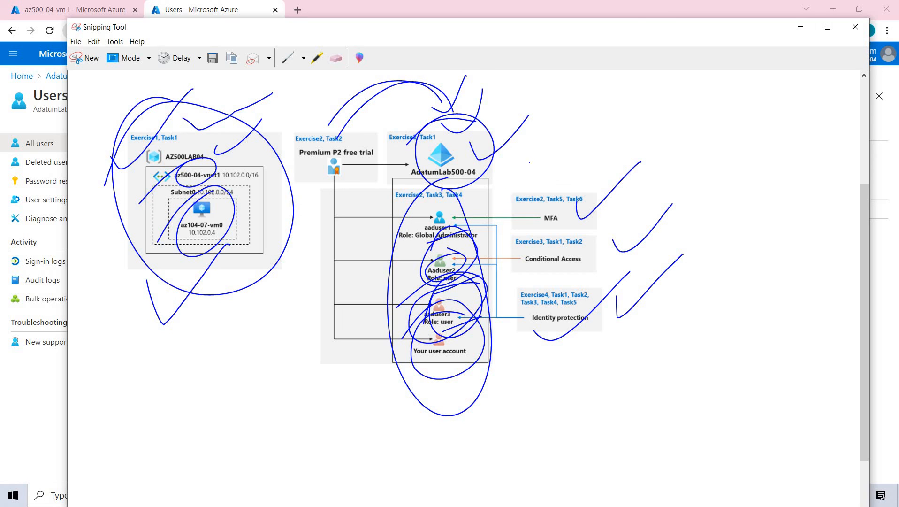
# Draw pen tick strokes beside aaduser1, Aaduser2 and aaduser3 on the lab diagram
pyautogui.moveTo(481, 206); pyautogui.dragTo(532, 162)
pyautogui.moveTo(492, 261); pyautogui.dragTo(533, 184)
pyautogui.moveTo(492, 327); pyautogui.dragTo(529, 264)
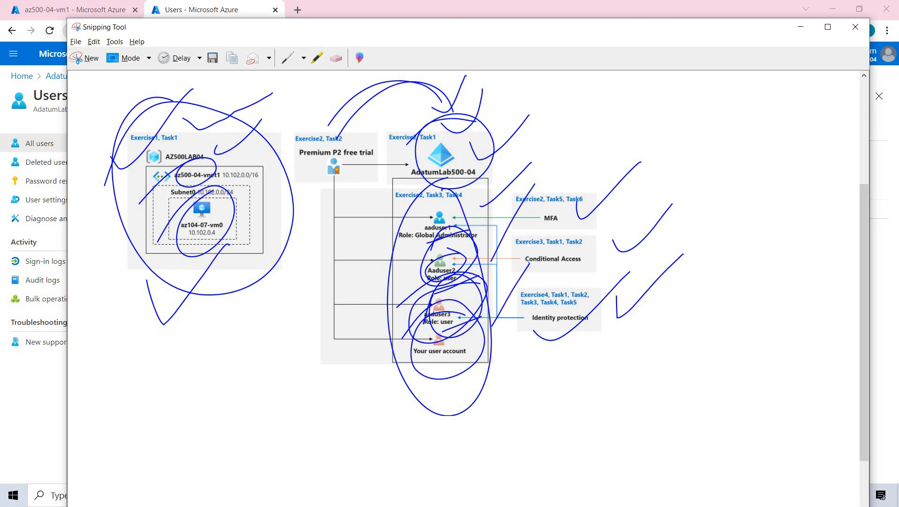
# Circle Your user account on the diagram, draw a curved arrow away from it and handwrite US beside the arrowhead
pyautogui.moveTo(488, 324)
pyautogui.mouseDown()
pyautogui.moveTo(420, 378)
pyautogui.moveTo(485, 335)
pyautogui.mouseUp()
pyautogui.moveTo(407, 350)
pyautogui.mouseDown()
pyautogui.moveTo(425, 415)
pyautogui.moveTo(495, 433)
pyautogui.mouseUp()
pyautogui.moveTo(493, 416)
pyautogui.mouseDown()
pyautogui.moveTo(513, 442)
pyautogui.moveTo(485, 476)
pyautogui.mouseUp()
pyautogui.moveTo(541, 435)
pyautogui.mouseDown()
pyautogui.moveTo(557, 454)
pyautogui.moveTo(558, 403)
pyautogui.mouseUp()
pyautogui.moveTo(580, 401)
pyautogui.mouseDown()
pyautogui.moveTo(601, 428)
pyautogui.moveTo(590, 462)
pyautogui.mouseUp()
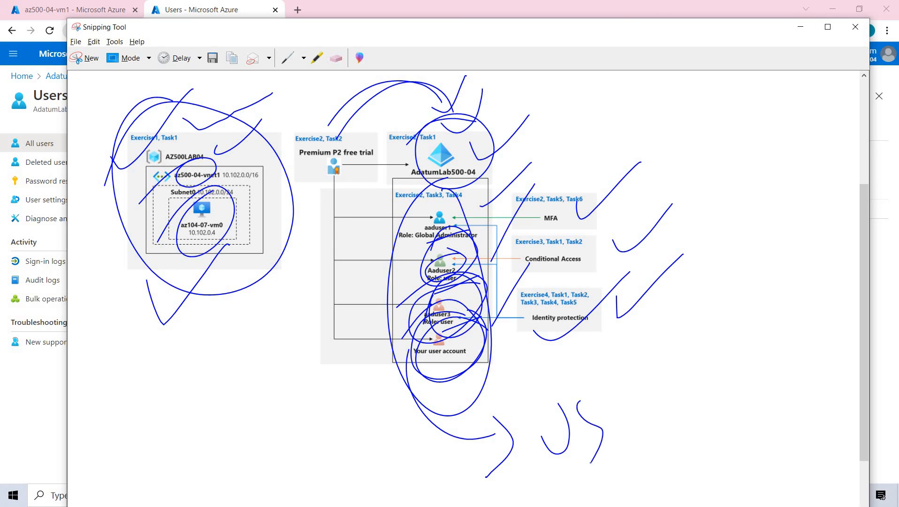
# Add another tick beside aaduser1, then circle the MFA and Conditional Access labels and tick Conditional Access
pyautogui.moveTo(479, 217); pyautogui.dragTo(514, 179)
pyautogui.moveTo(575, 217); pyautogui.dragTo(514, 231)
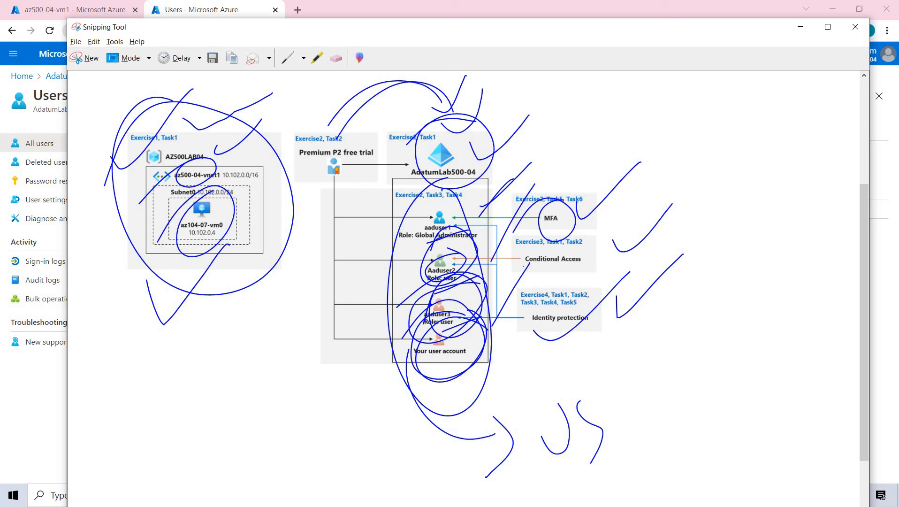
pyautogui.moveTo(566, 248)
pyautogui.mouseDown()
pyautogui.moveTo(561, 285)
pyautogui.moveTo(530, 254)
pyautogui.mouseUp()
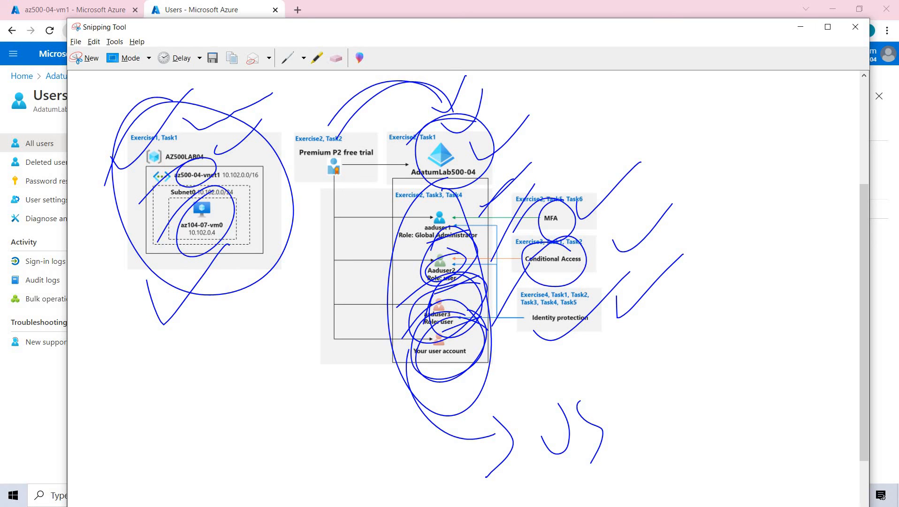
pyautogui.moveTo(631, 215); pyautogui.dragTo(584, 256)
# Handwrite MFA in the blank area above and to the right of the diagram's MFA block, going over the M again
pyautogui.moveTo(662, 199); pyautogui.dragTo(686, 168)
pyautogui.moveTo(703, 142)
pyautogui.mouseDown()
pyautogui.moveTo(693, 174)
pyautogui.moveTo(708, 130)
pyautogui.mouseUp()
pyautogui.moveTo(719, 137); pyautogui.dragTo(708, 158)
pyautogui.moveTo(730, 134)
pyautogui.mouseDown()
pyautogui.moveTo(732, 152)
pyautogui.moveTo(743, 134)
pyautogui.mouseUp()
pyautogui.moveTo(725, 119)
pyautogui.mouseDown()
pyautogui.moveTo(760, 85)
pyautogui.moveTo(731, 146)
pyautogui.mouseUp()
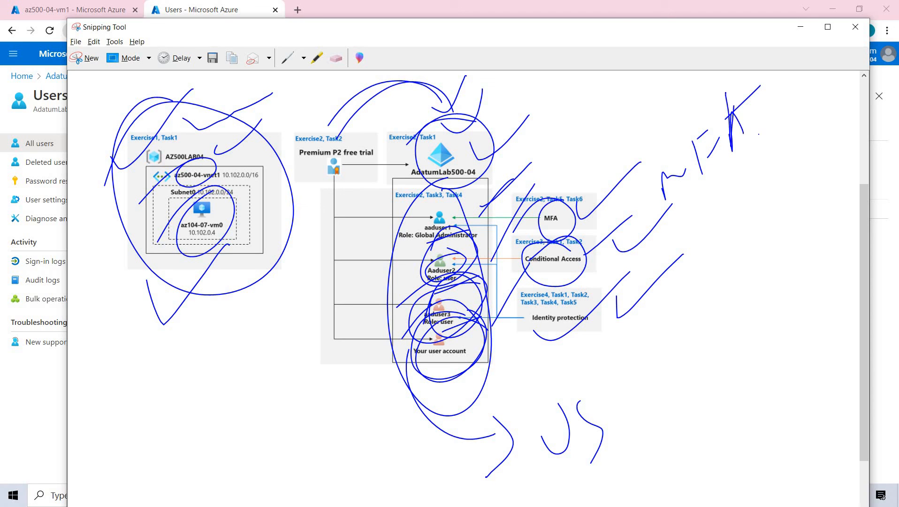
pyautogui.moveTo(732, 99)
pyautogui.mouseDown()
pyautogui.moveTo(759, 134)
pyautogui.moveTo(771, 98)
pyautogui.mouseUp()
pyautogui.moveTo(662, 196)
pyautogui.mouseDown()
pyautogui.moveTo(669, 155)
pyautogui.moveTo(684, 140)
pyautogui.mouseUp()
pyautogui.moveTo(704, 137); pyautogui.dragTo(696, 195)
pyautogui.moveTo(658, 170); pyautogui.dragTo(667, 162)
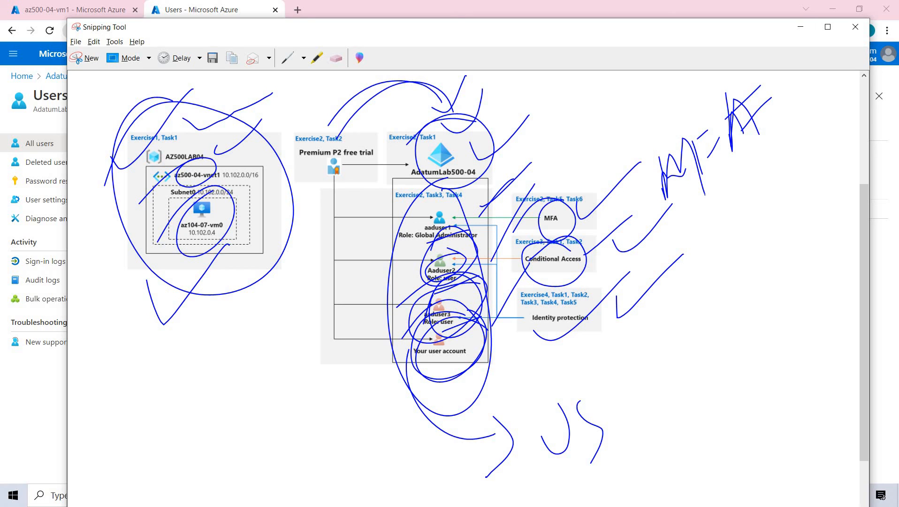
# Circle the Identity protection block and draw a downward arrow from az104-07-vm0 to below the AZ500LAB04 block
pyautogui.moveTo(605, 277)
pyautogui.mouseDown()
pyautogui.moveTo(563, 281)
pyautogui.moveTo(611, 300)
pyautogui.moveTo(553, 291)
pyautogui.mouseUp()
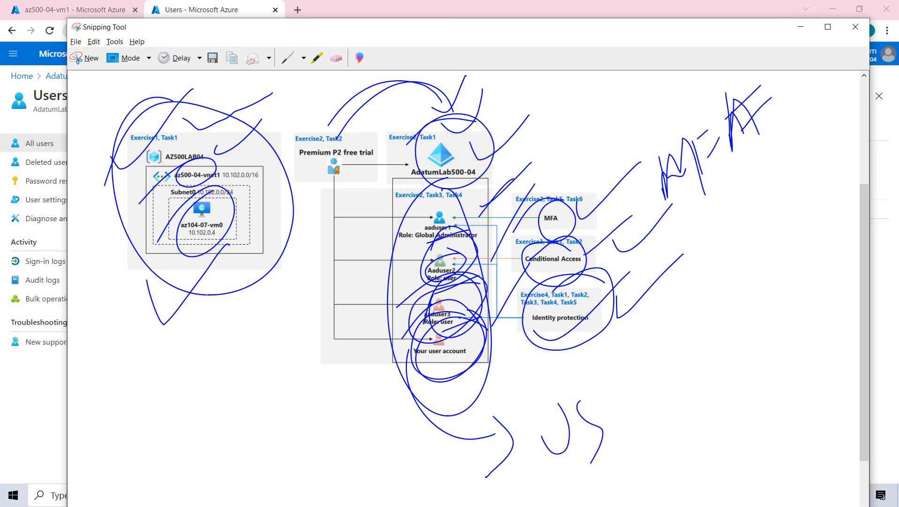
pyautogui.moveTo(207, 248); pyautogui.dragTo(205, 348)
pyautogui.moveTo(193, 347)
pyautogui.mouseDown()
pyautogui.moveTo(216, 358)
pyautogui.moveTo(233, 318)
pyautogui.mouseUp()
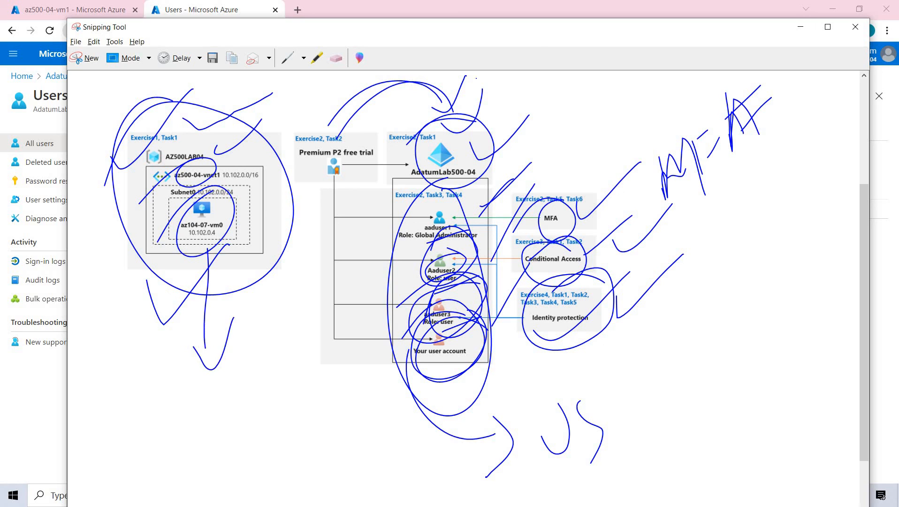